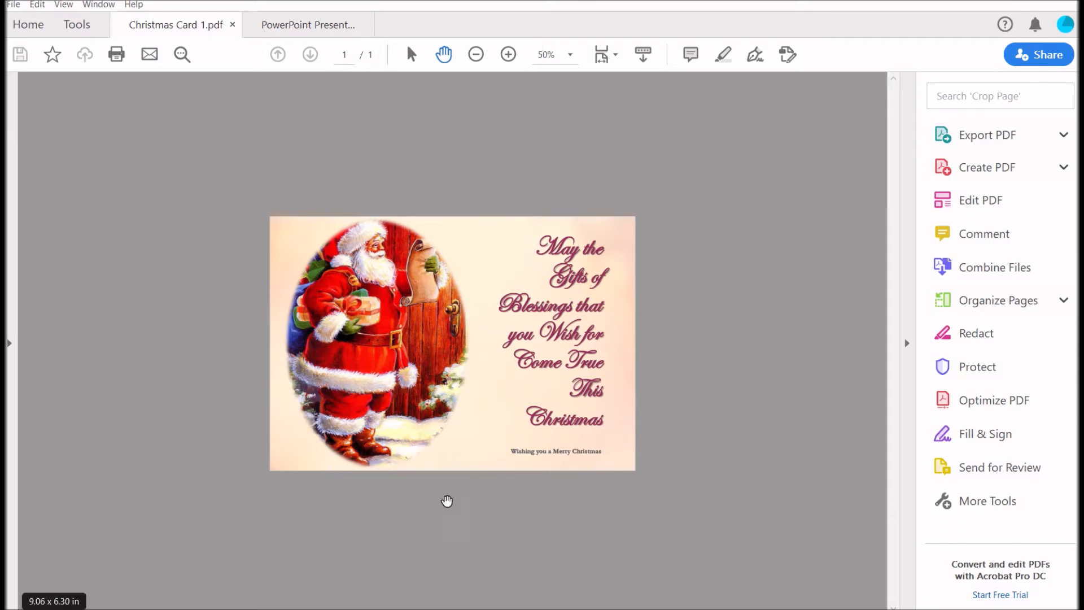
# View the other Christmas card PDF, return to the Santa card PDF, and switch to Presentation2 in PowerPoint
pyautogui.click(294, 27)
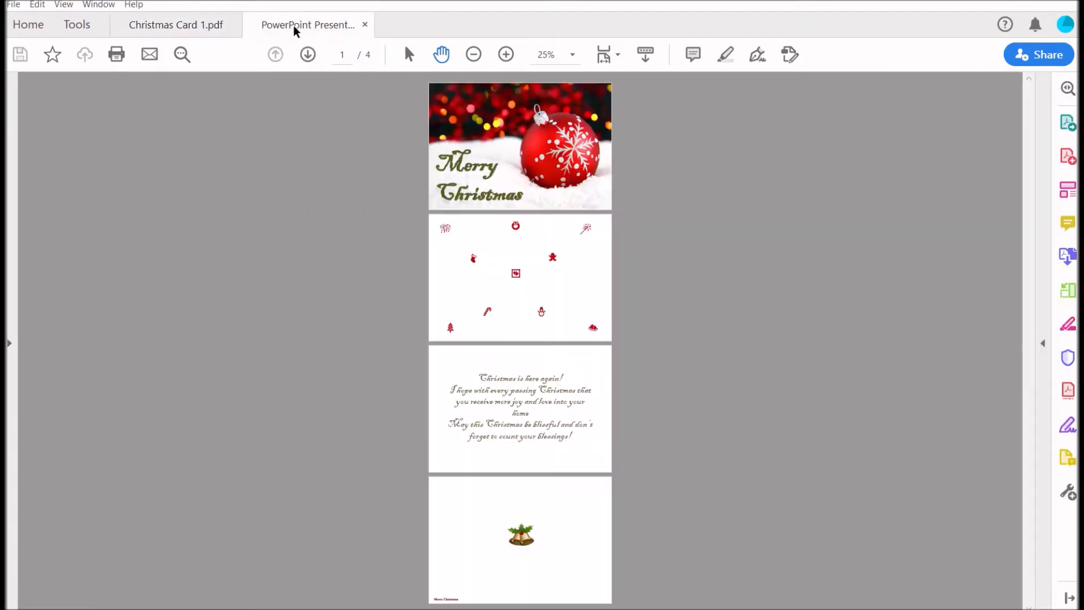
pyautogui.click(204, 29)
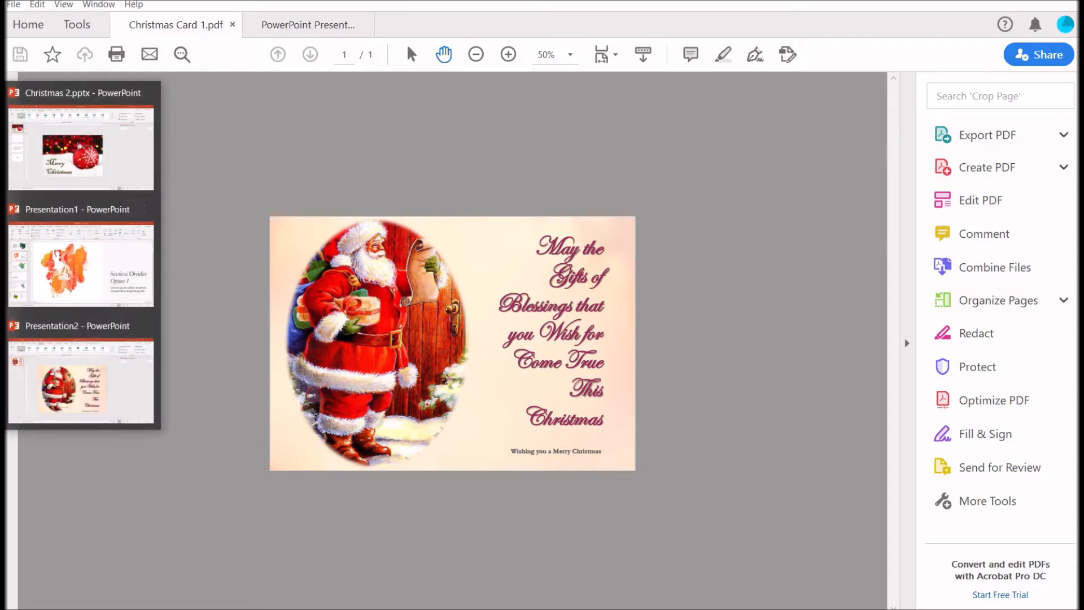
pyautogui.click(63, 361)
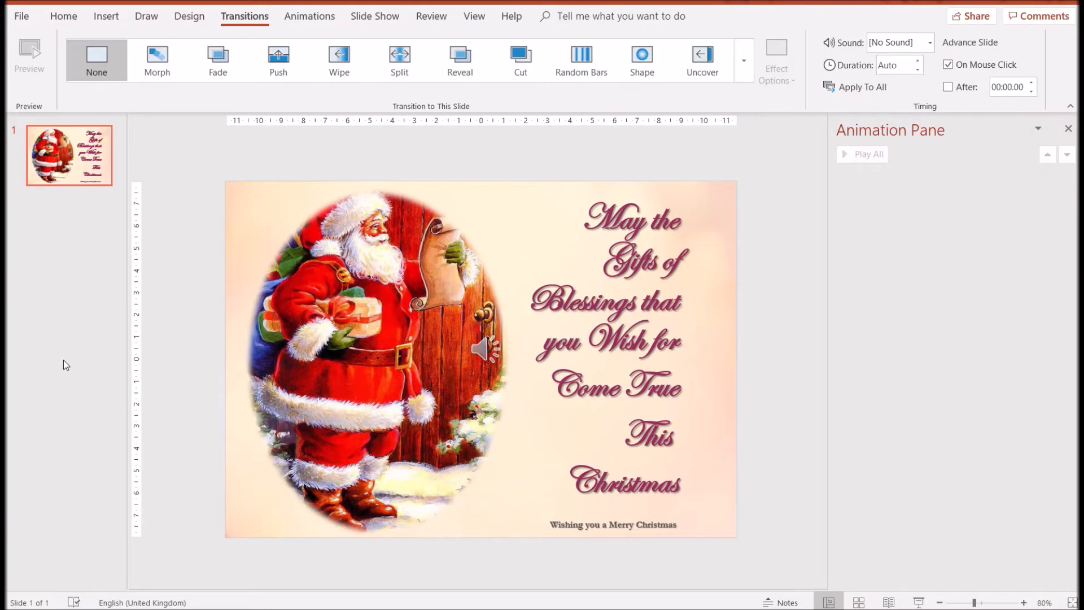
# Examine which separate objects make up the card: the Santa picture and the greeting text boxes
pyautogui.click(379, 284)
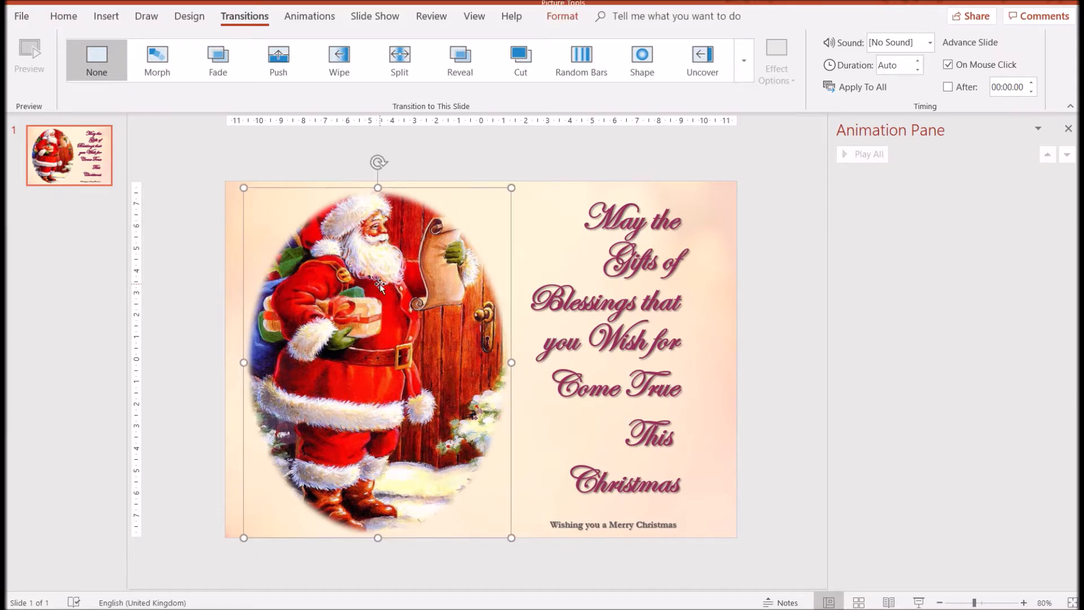
pyautogui.click(659, 252)
pyautogui.click(657, 363)
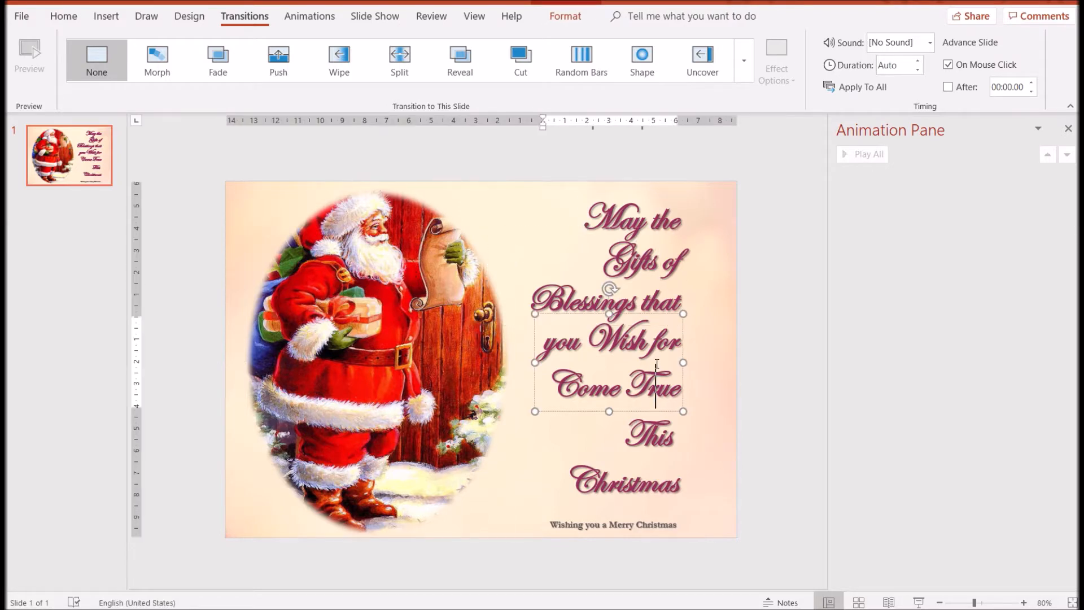
pyautogui.click(659, 478)
pyautogui.click(639, 280)
pyautogui.click(395, 297)
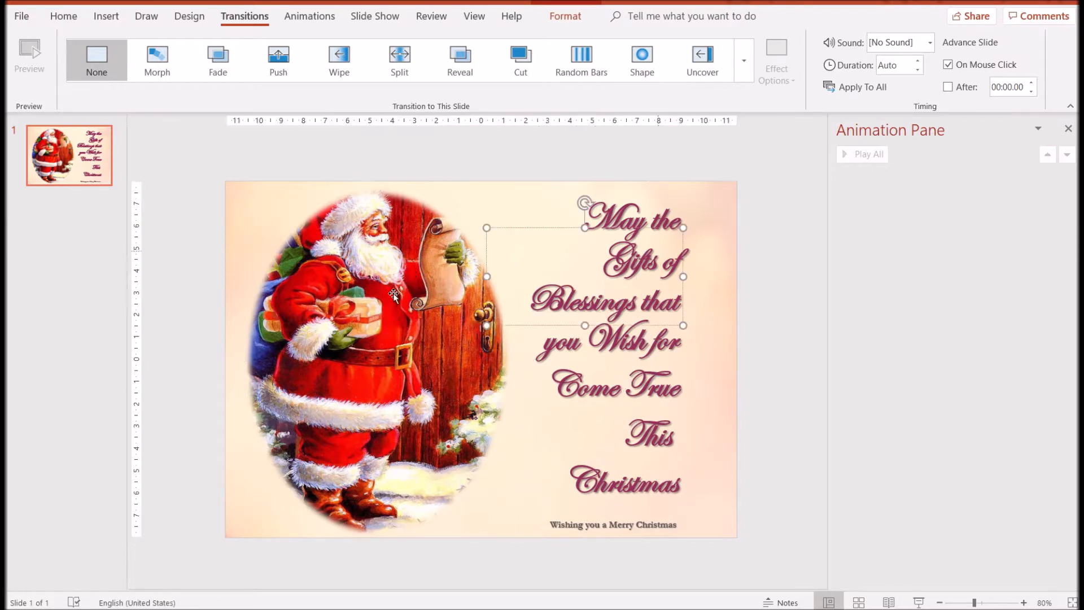
pyautogui.click(543, 213)
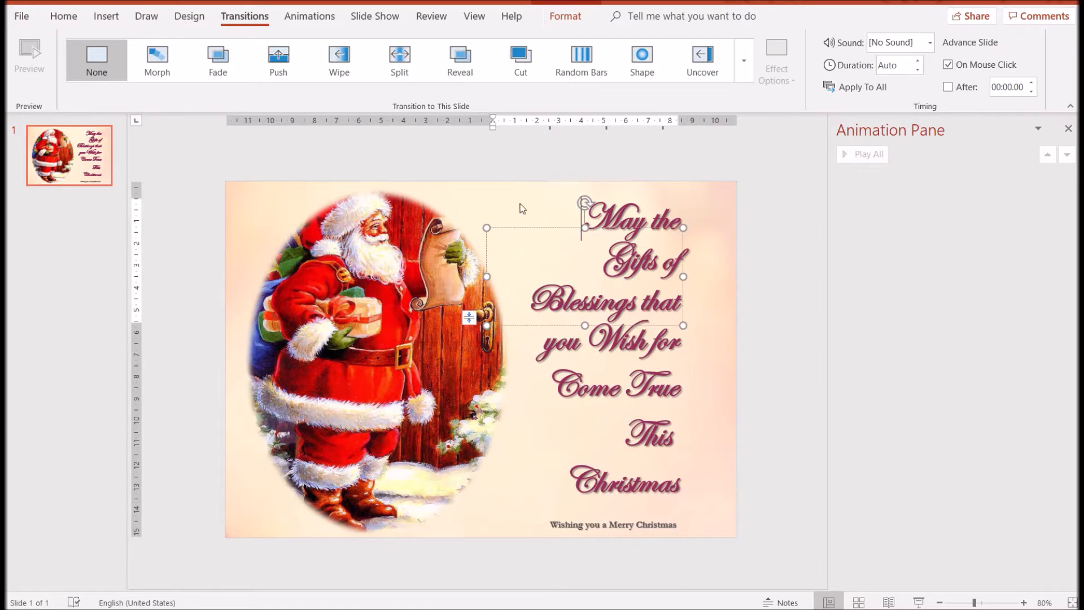
# Apply the Wedge entrance animation to all objects on the slide at once
pyautogui.click(521, 210)
pyautogui.hotkey('ctrl', 'a')
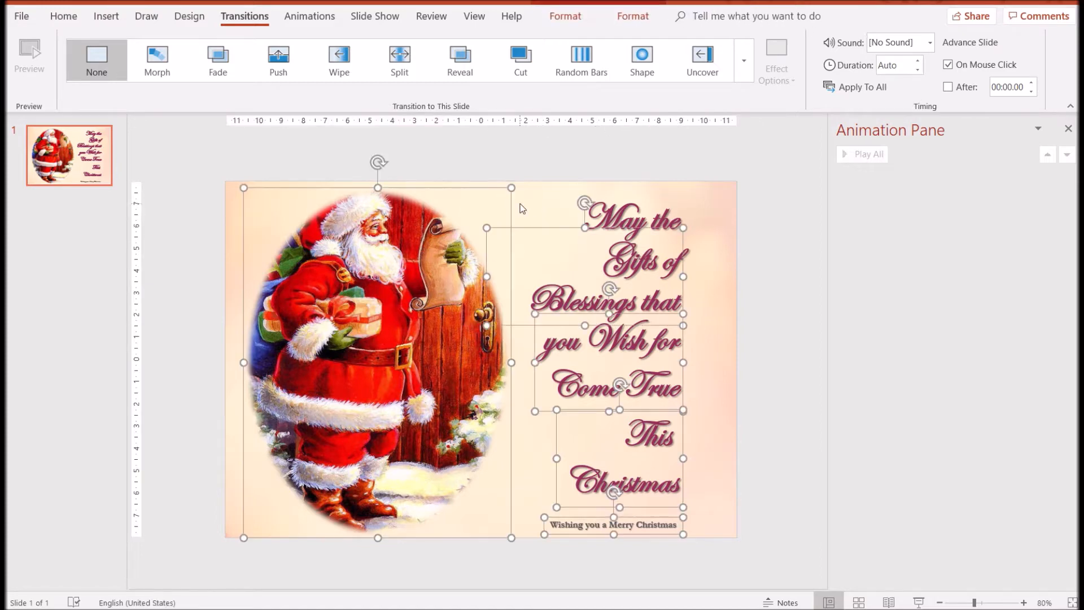
pyautogui.click(316, 22)
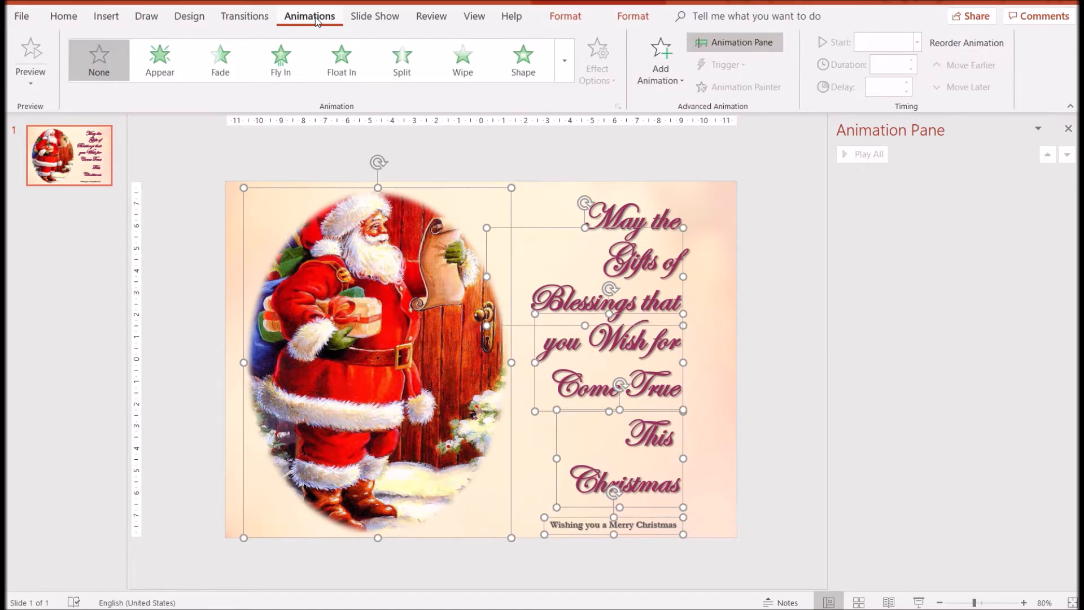
pyautogui.click(649, 64)
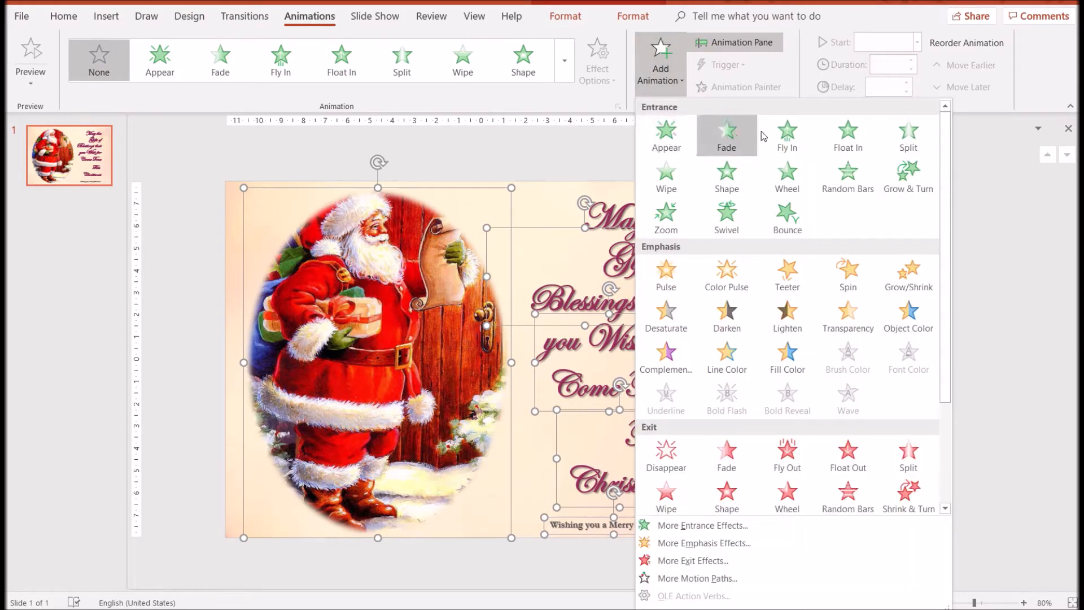
pyautogui.click(700, 532)
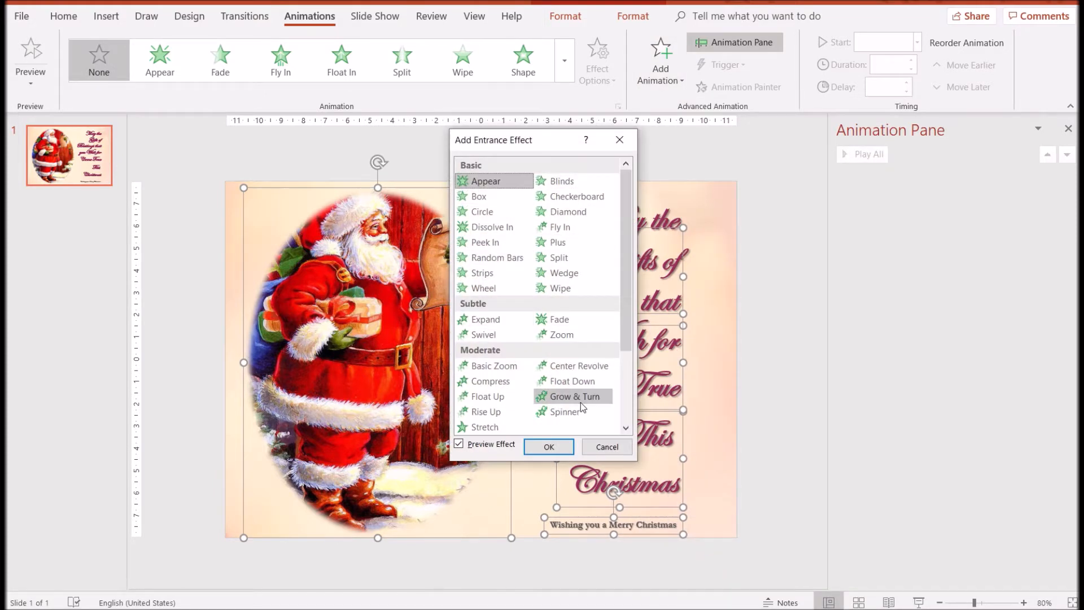
pyautogui.click(565, 272)
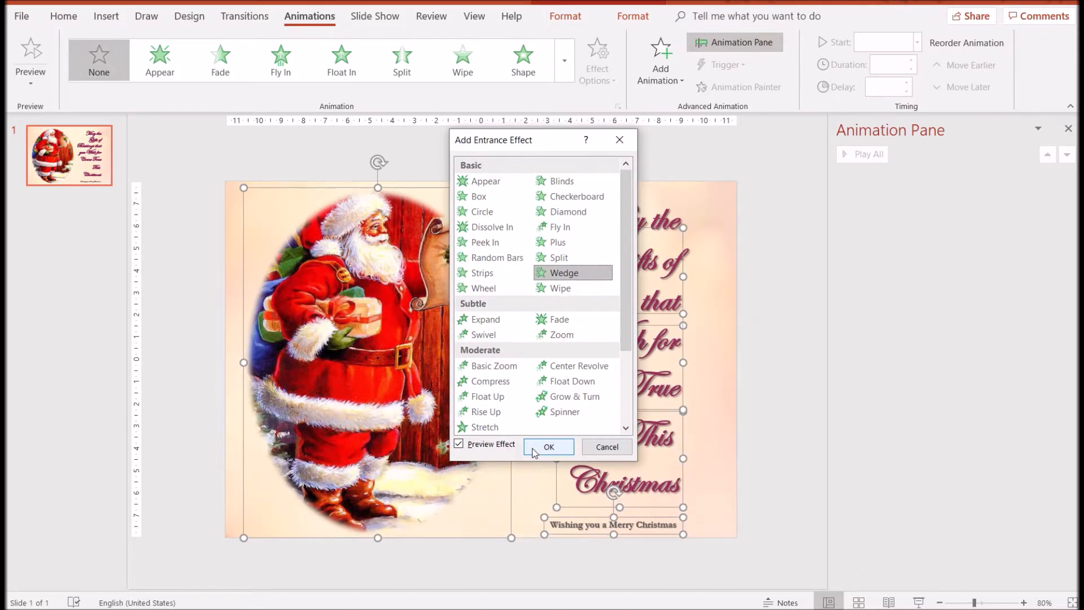
pyautogui.click(547, 447)
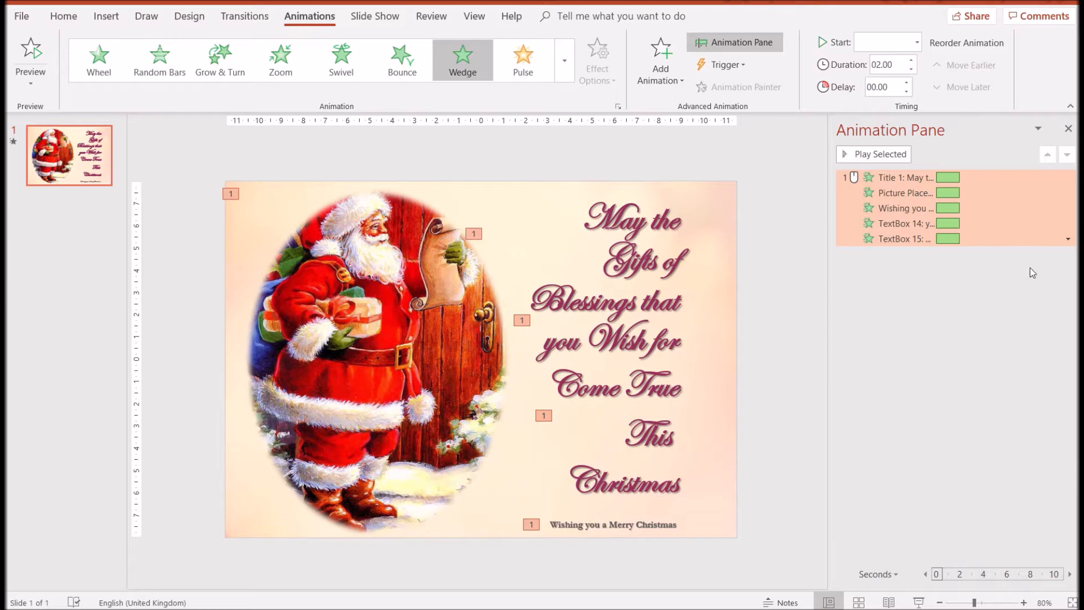
pyautogui.click(804, 298)
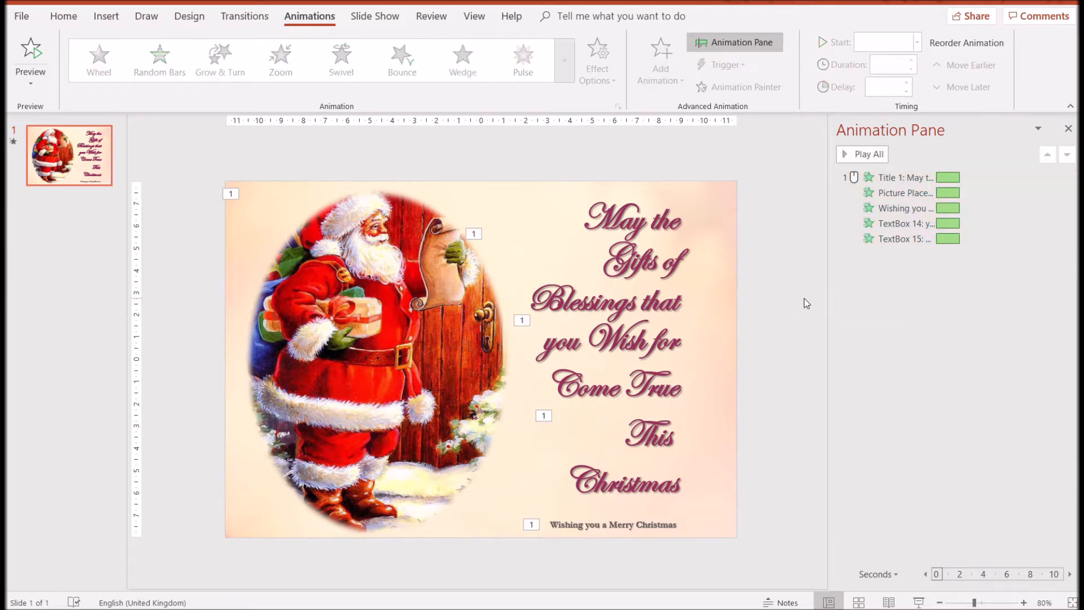
# Shift the Santa picture slightly to the right and keep the "May the Gifts of Blessings that" title aligned with the lines below
pyautogui.click(606, 259)
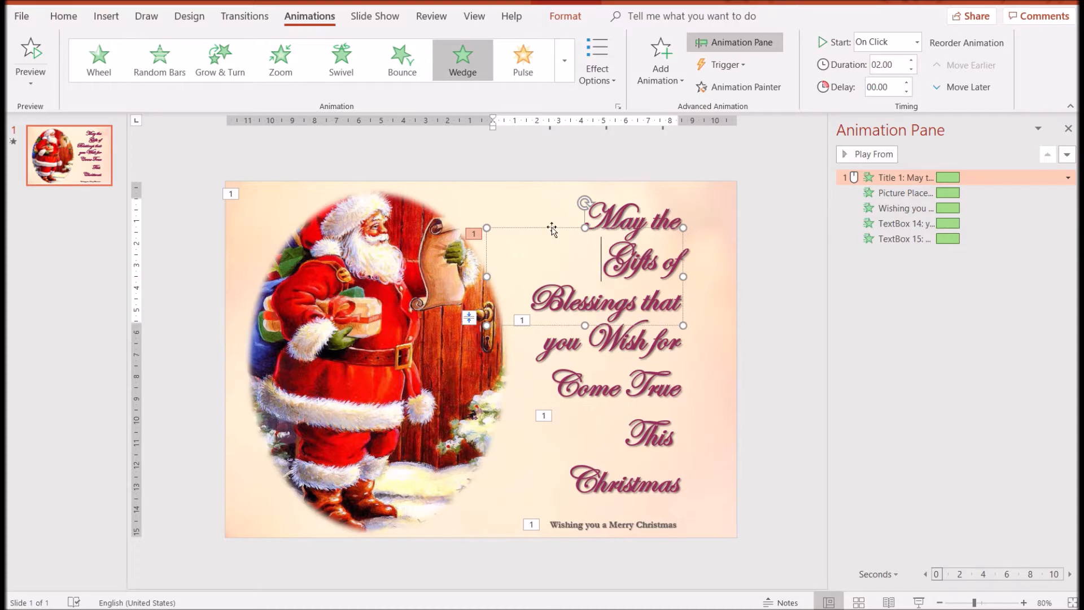
pyautogui.click(552, 227)
pyautogui.moveTo(551, 227)
pyautogui.mouseDown()
pyautogui.moveTo(639, 206)
pyautogui.moveTo(559, 224)
pyautogui.mouseUp()
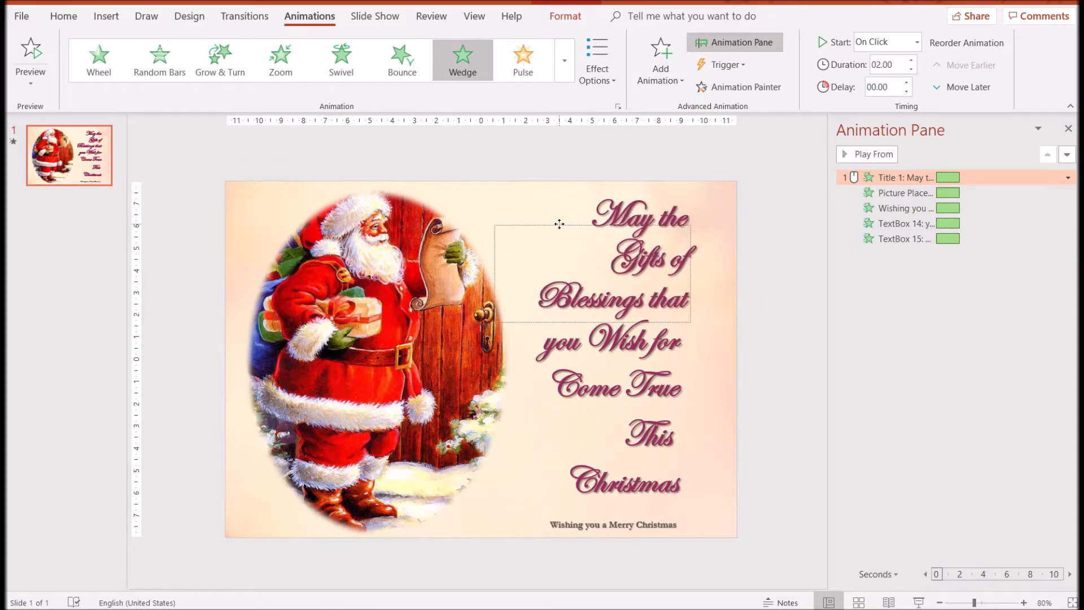
pyautogui.moveTo(387, 276)
pyautogui.mouseDown()
pyautogui.moveTo(428, 344)
pyautogui.moveTo(396, 274)
pyautogui.mouseUp()
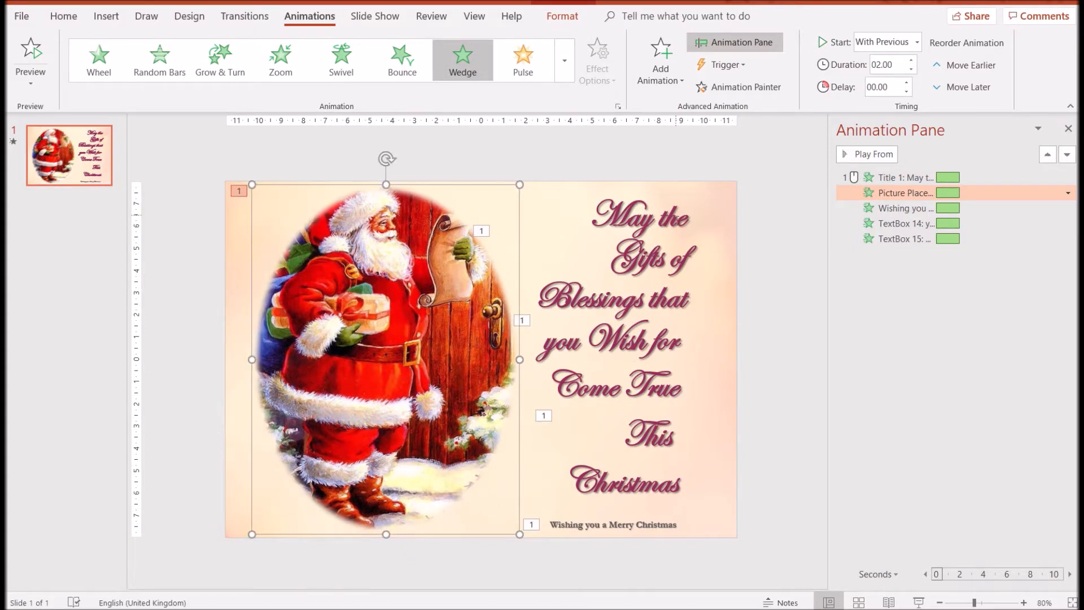
pyautogui.click(672, 229)
pyautogui.moveTo(665, 225); pyautogui.dragTo(656, 226)
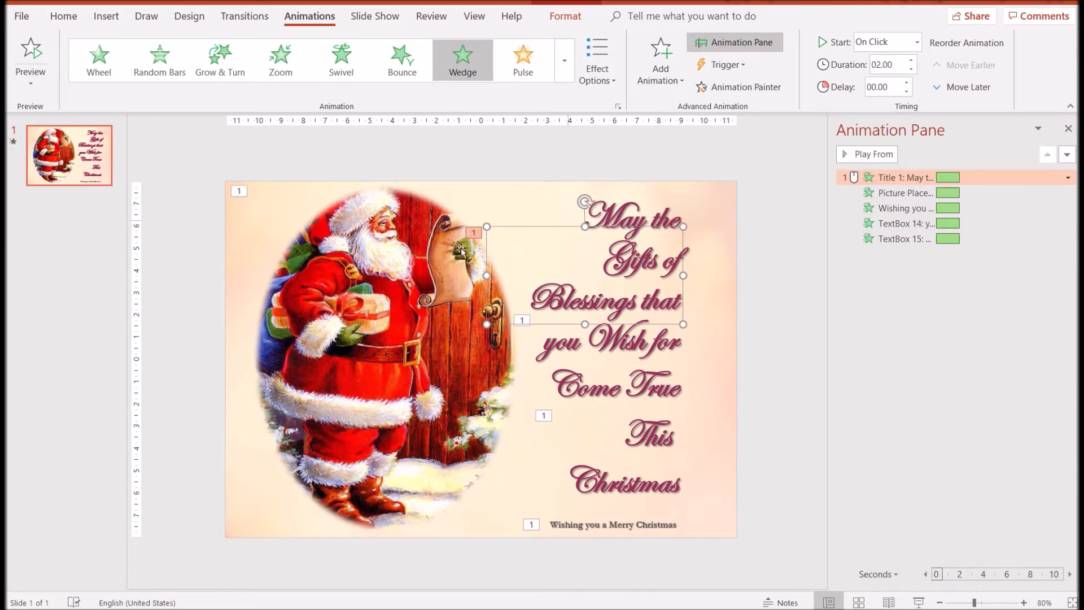
pyautogui.moveTo(419, 263); pyautogui.dragTo(421, 269)
# Set the Santa picture's Wedge animation to start with the previous one
pyautogui.click(1068, 193)
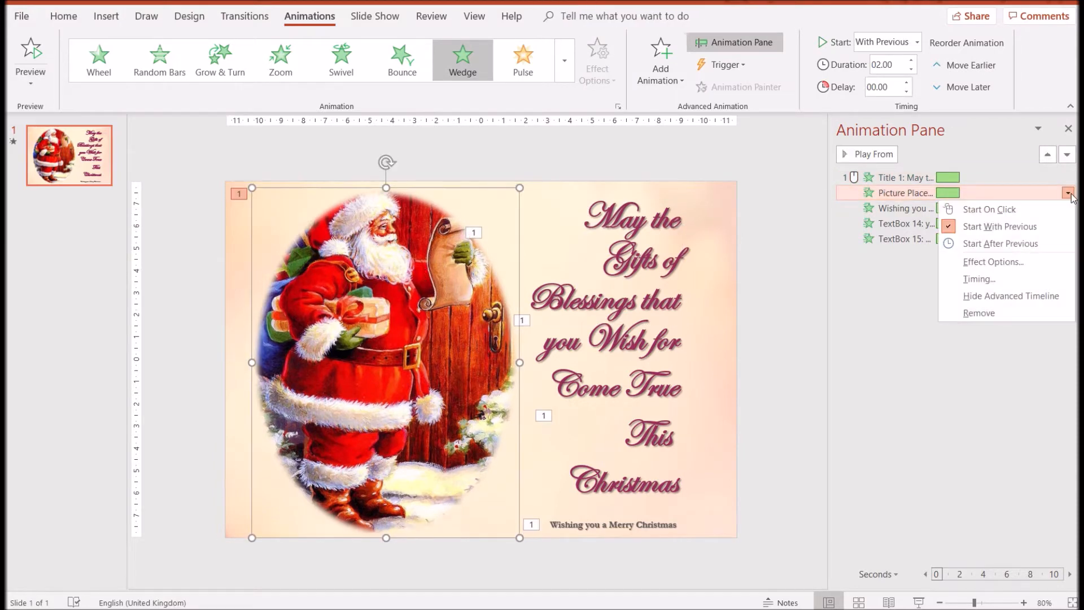
pyautogui.click(1015, 226)
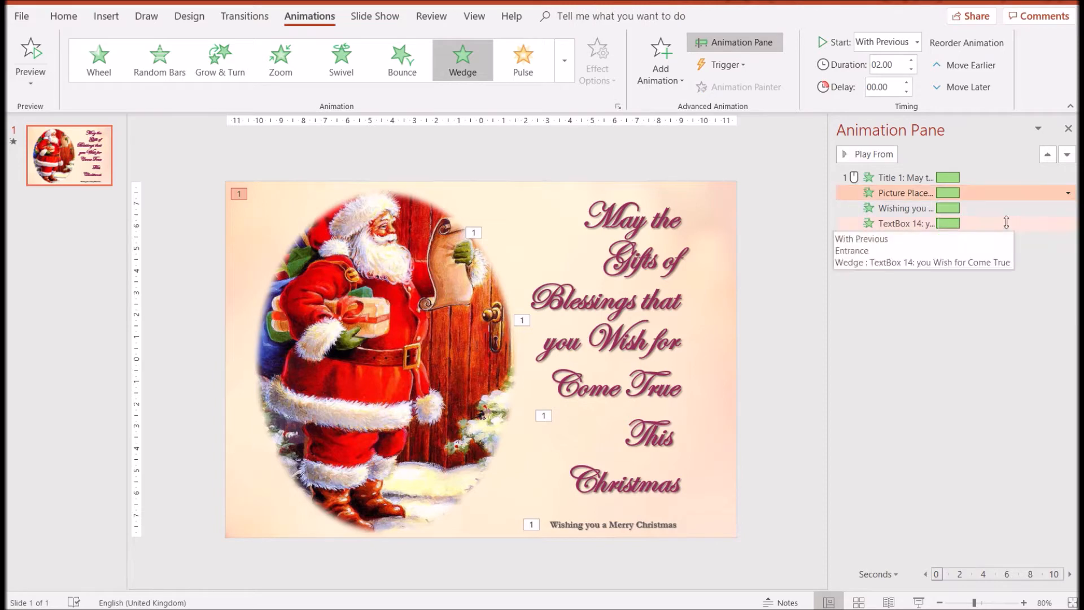
pyautogui.click(486, 331)
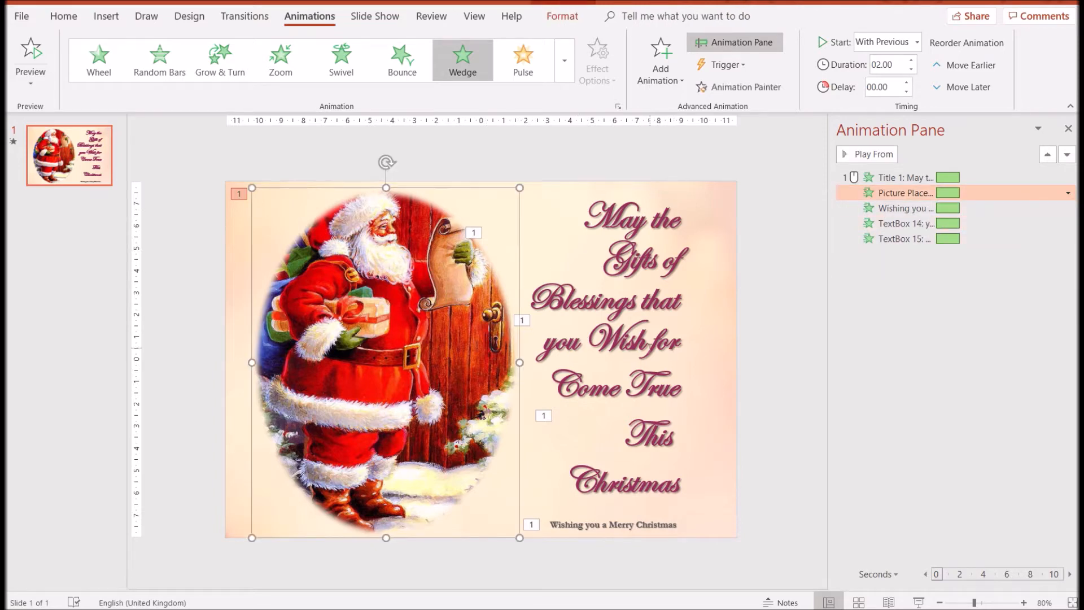
# Nudge the "you Wish for Come True" text box slightly down and set its animation to Start After Previous
pyautogui.click(650, 348)
pyautogui.moveTo(662, 312); pyautogui.dragTo(655, 316)
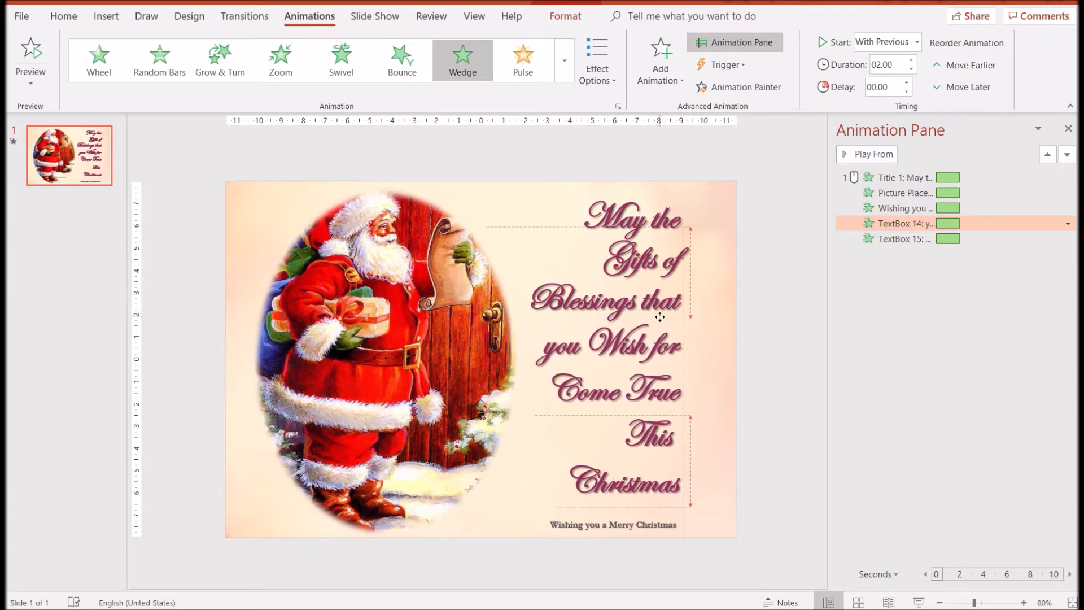
pyautogui.click(456, 297)
pyautogui.click(647, 384)
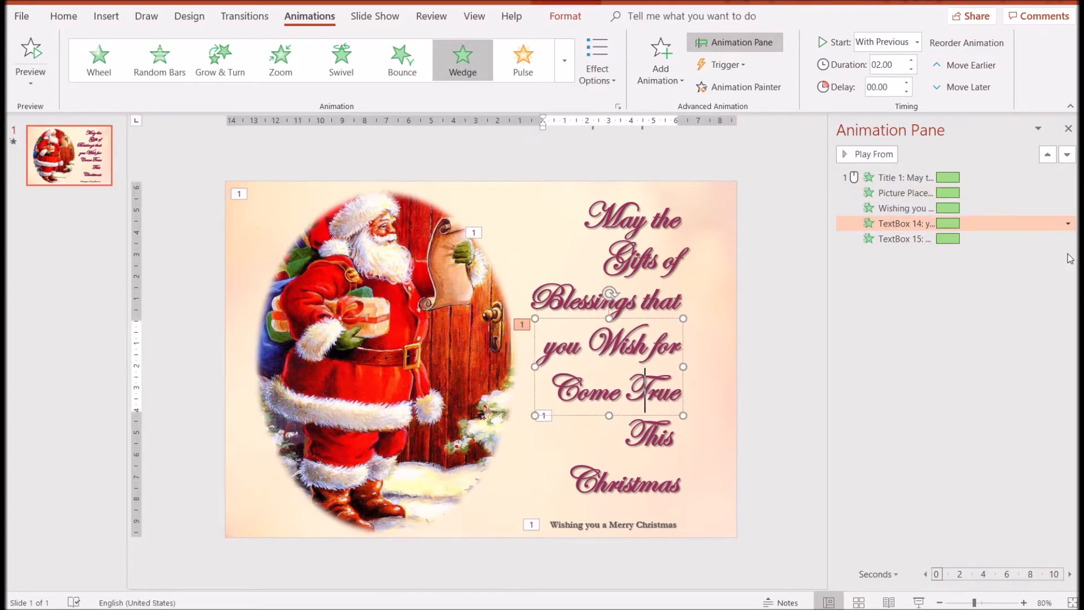
pyautogui.click(1068, 223)
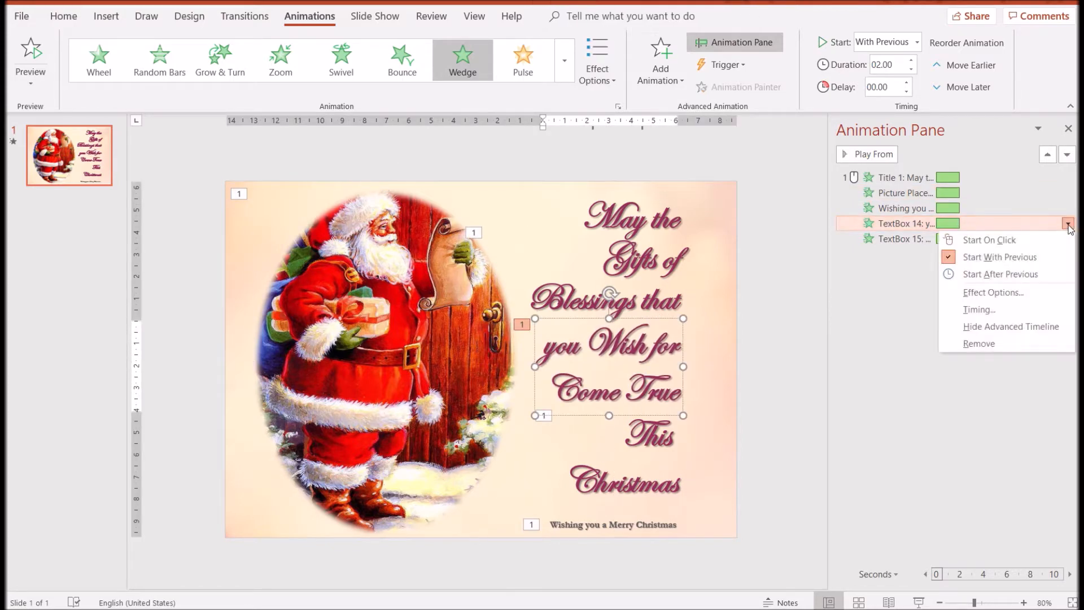
pyautogui.click(980, 274)
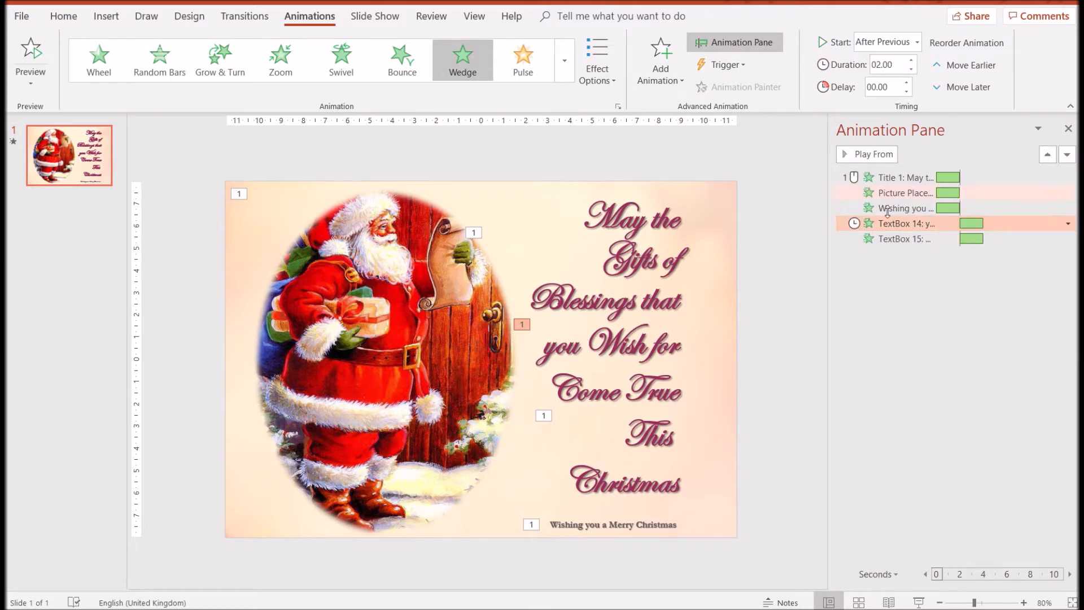
# Set the "This Christmas" text box's animation to Start After Previous
pyautogui.click(658, 445)
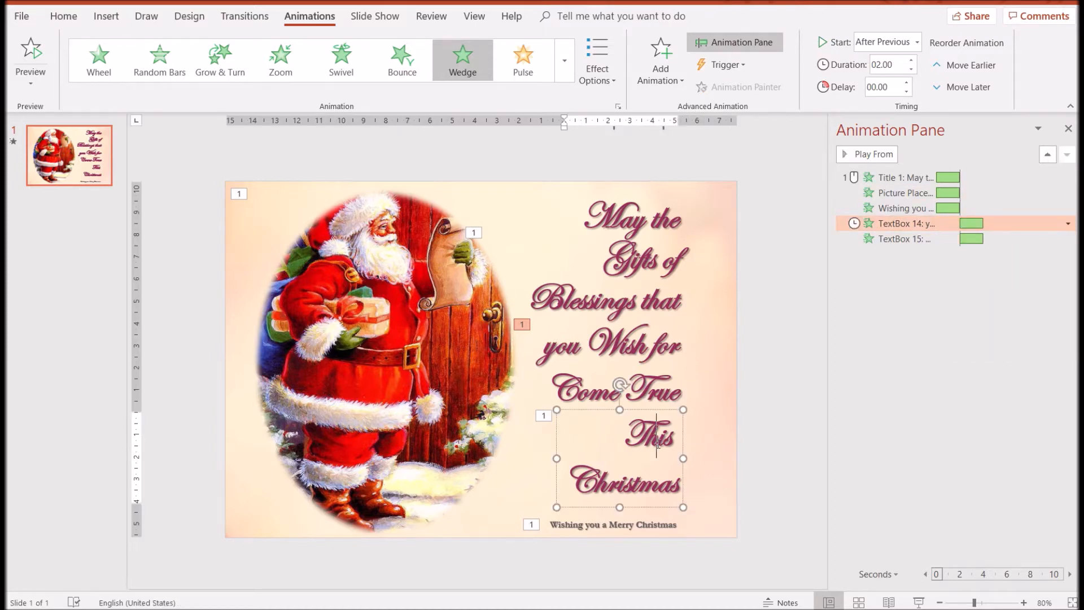
pyautogui.moveTo(660, 411)
pyautogui.mouseDown()
pyautogui.moveTo(523, 406)
pyautogui.moveTo(662, 419)
pyautogui.moveTo(654, 411)
pyautogui.mouseUp()
pyautogui.click(650, 364)
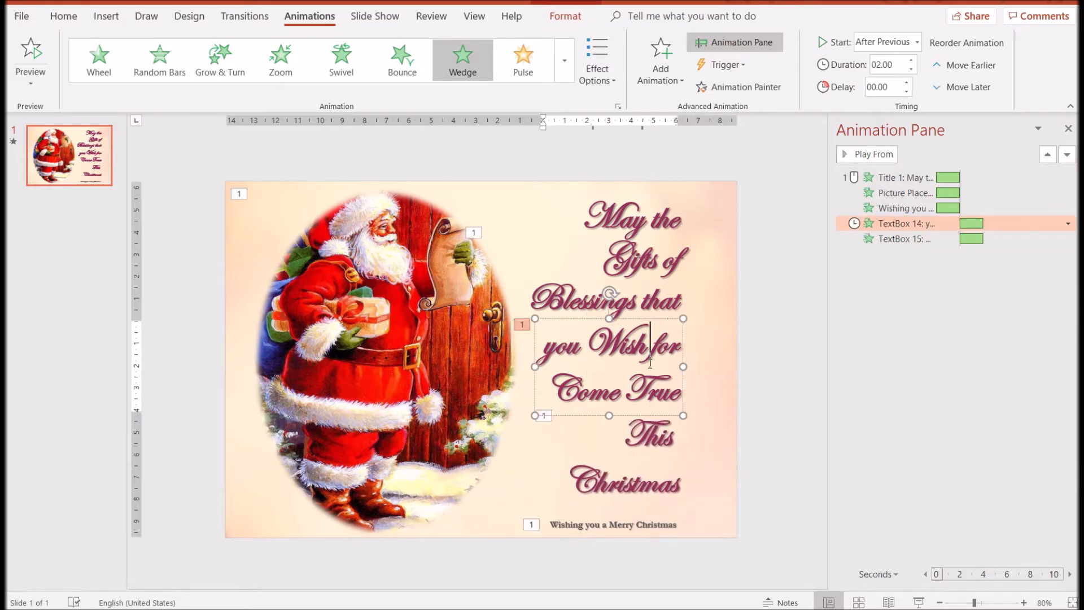
pyautogui.click(655, 480)
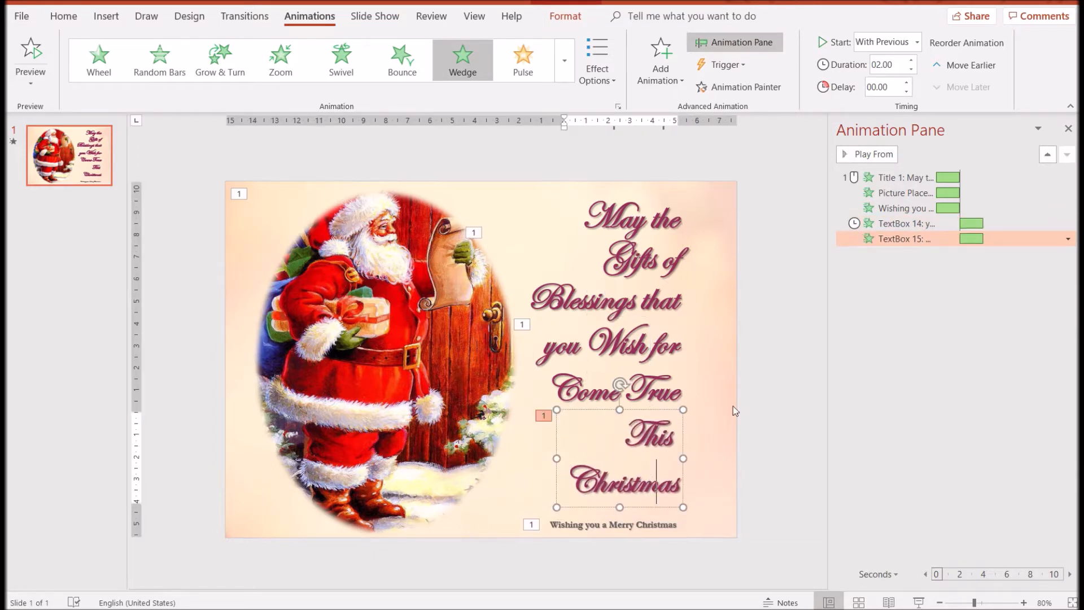
pyautogui.click(1068, 239)
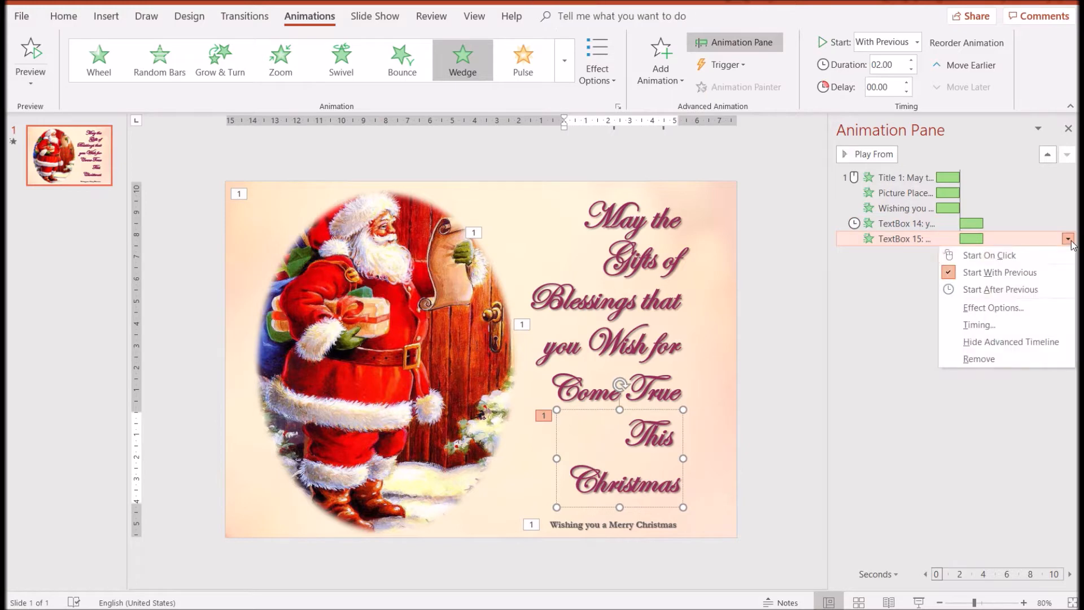
pyautogui.click(1012, 290)
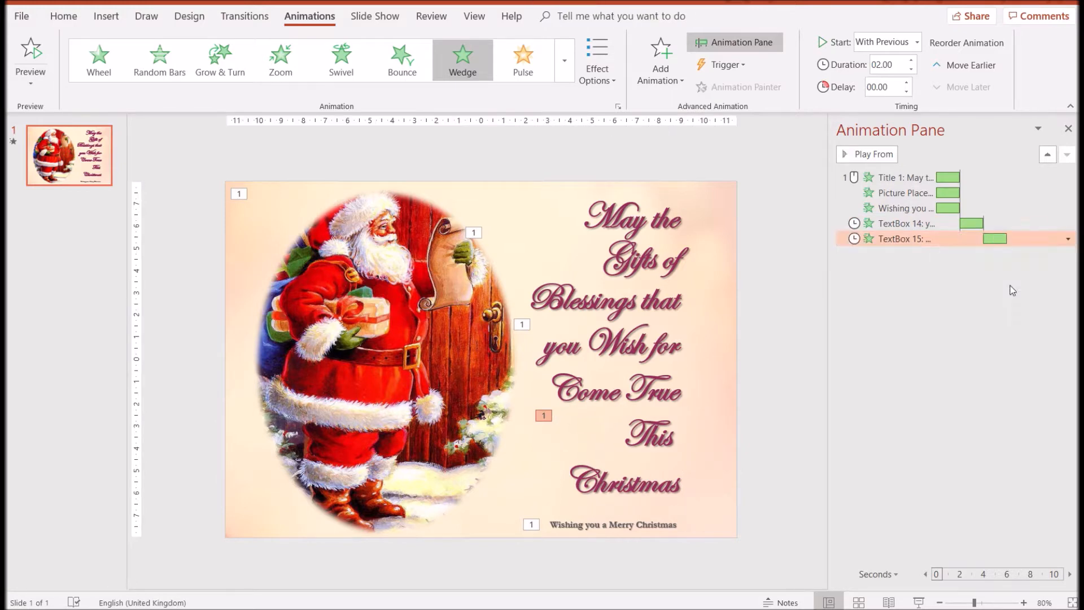
# Reorder the "Wishing you a Merry Christmas" animation to come last and set it to Start After Previous
pyautogui.click(635, 529)
pyautogui.moveTo(641, 512); pyautogui.dragTo(640, 512)
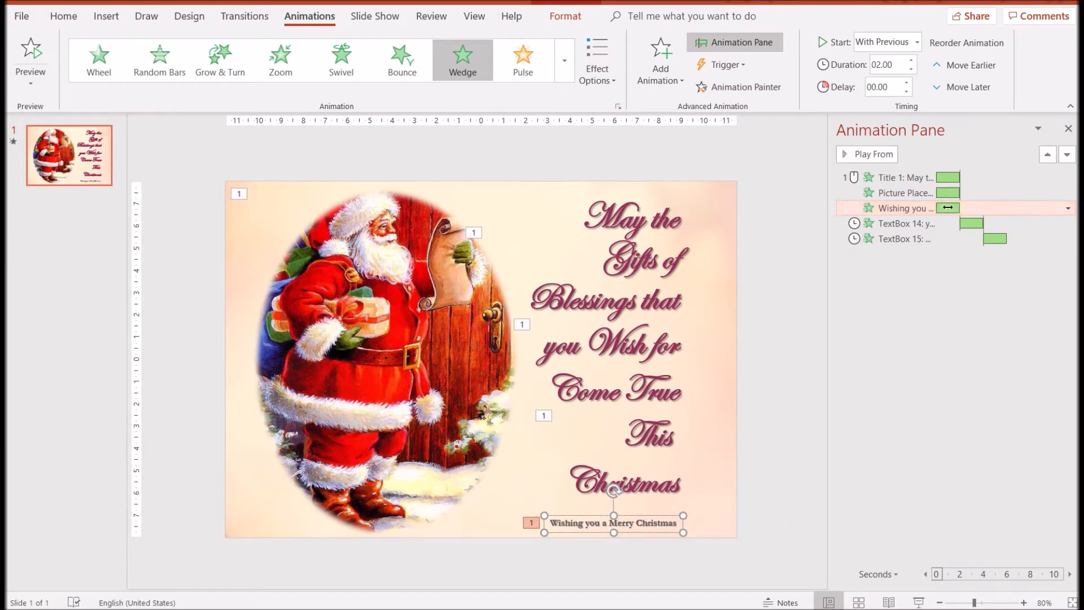
pyautogui.click(920, 209)
pyautogui.moveTo(911, 211); pyautogui.dragTo(913, 243)
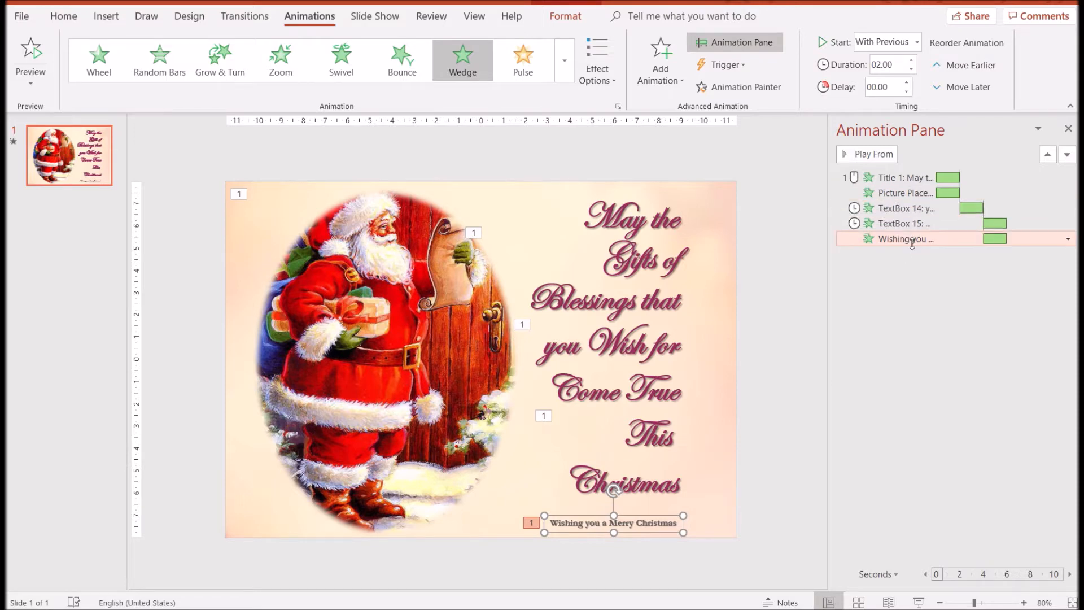
pyautogui.click(1068, 240)
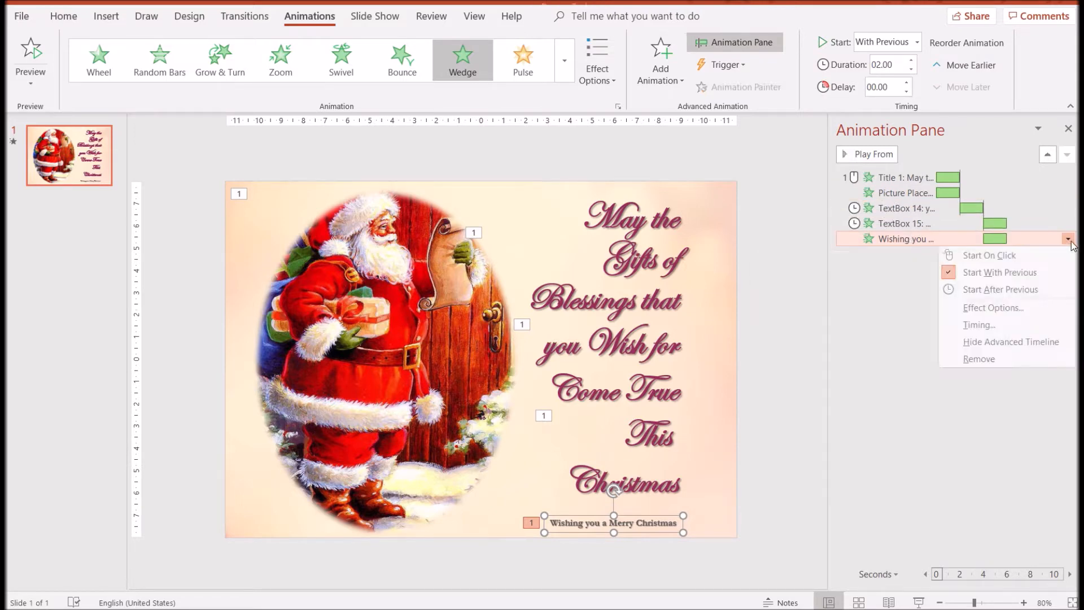
pyautogui.click(1014, 291)
pyautogui.click(710, 265)
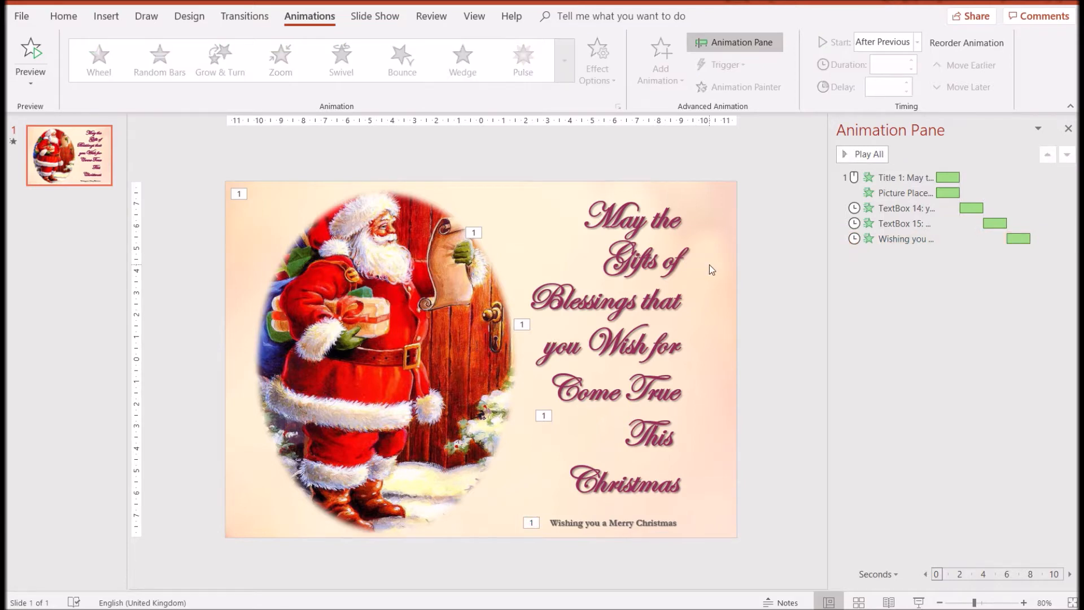
# Add a Pulse emphasis animation to the Santa picture in addition to its Wedge entrance
pyautogui.moveTo(387, 325); pyautogui.dragTo(407, 292)
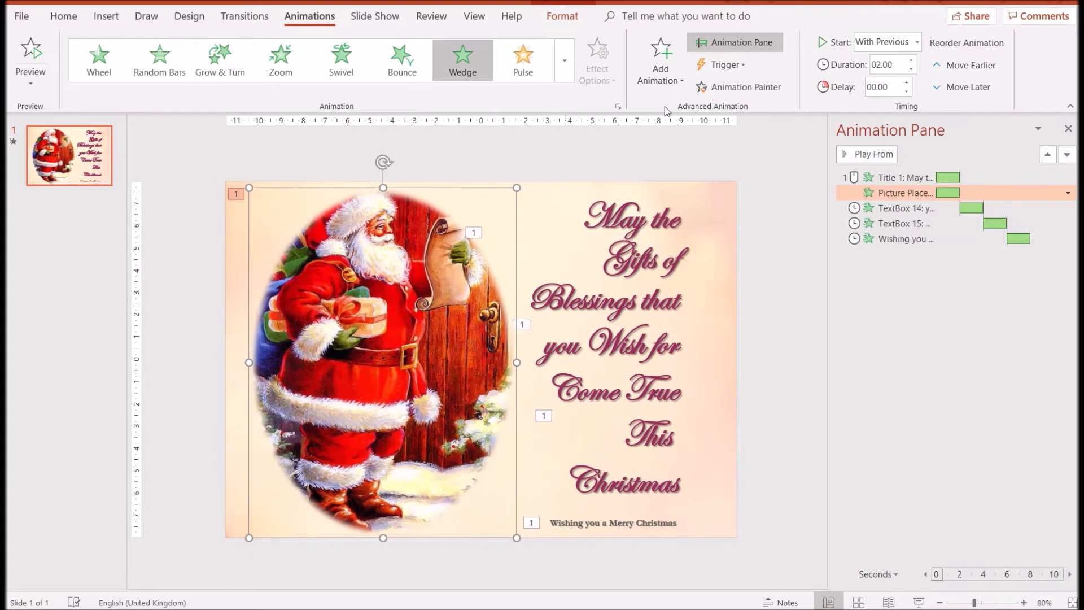
pyautogui.click(668, 67)
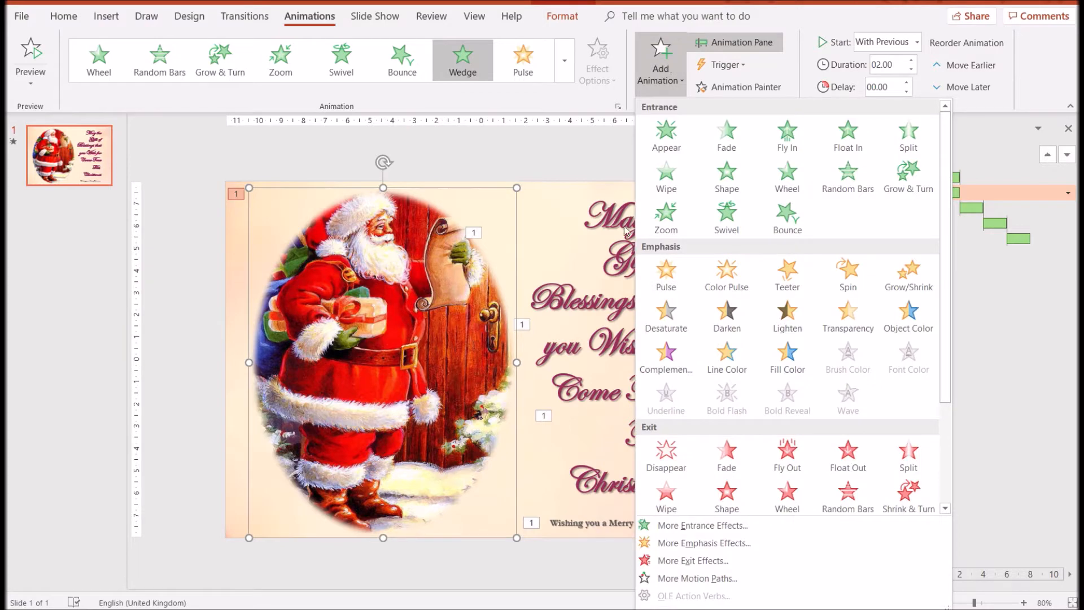
pyautogui.click(668, 272)
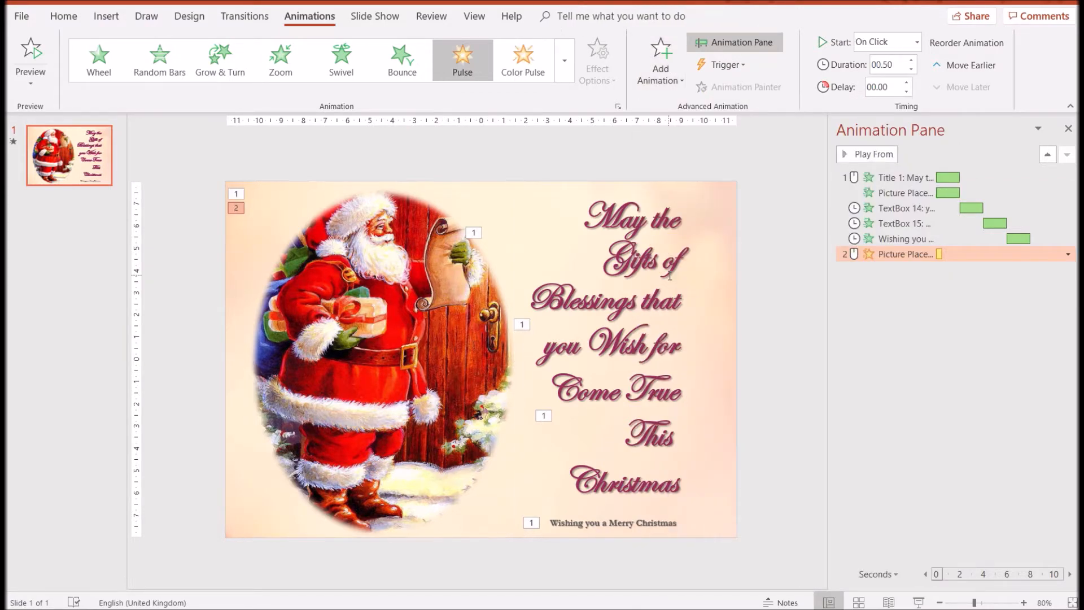
# Nudge the Santa picture slightly left and the "you Wish for Come True" text box slightly up and left
pyautogui.moveTo(445, 293)
pyautogui.mouseDown()
pyautogui.moveTo(326, 293)
pyautogui.moveTo(446, 295)
pyautogui.mouseUp()
pyautogui.click(635, 357)
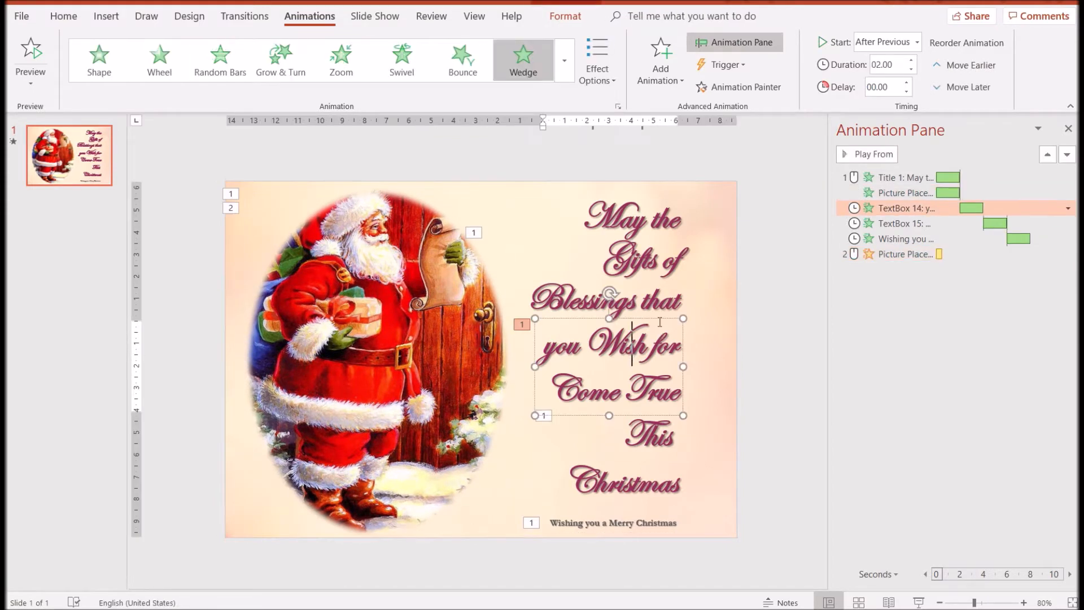
pyautogui.moveTo(655, 320)
pyautogui.mouseDown()
pyautogui.moveTo(620, 302)
pyautogui.moveTo(649, 319)
pyautogui.mouseUp()
# Reorder the Santa picture's Pulse to follow the "you Wish for Come True" animation and set it to Start With Previous
pyautogui.moveTo(920, 255); pyautogui.dragTo(918, 219)
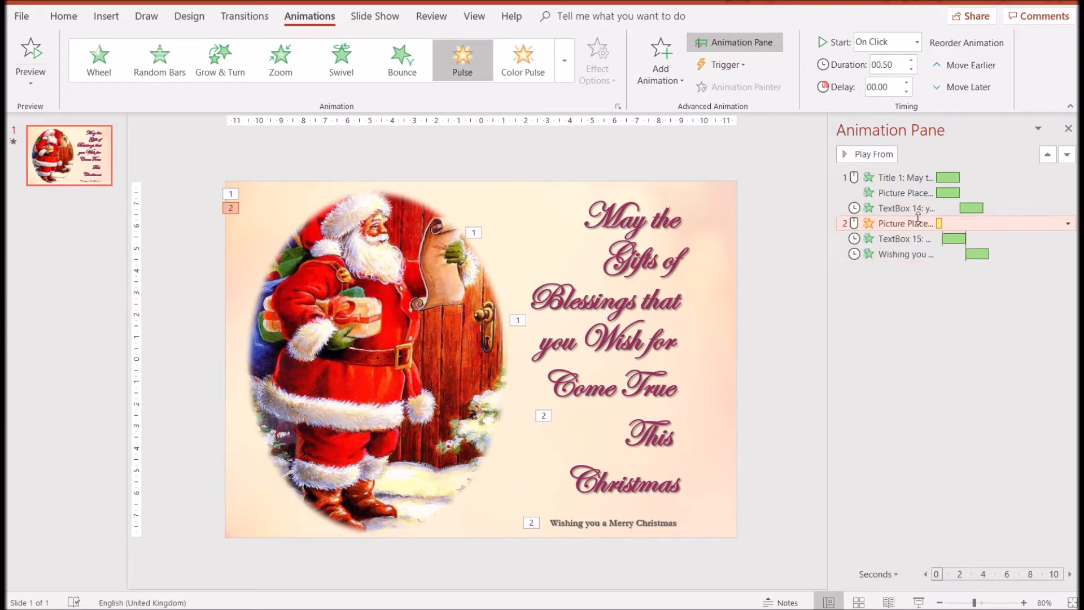
pyautogui.click(1068, 224)
pyautogui.click(1038, 258)
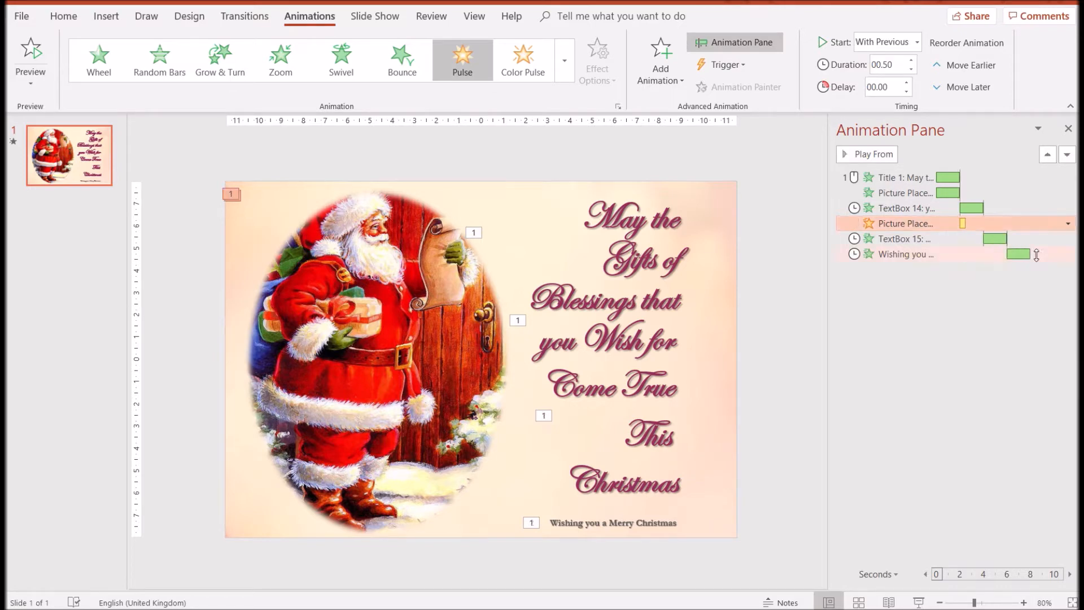
# Lengthen the Santa picture's Pulse on the timeline to match the "you Wish for Come True" animation, and play all the slide's animations
pyautogui.click(621, 384)
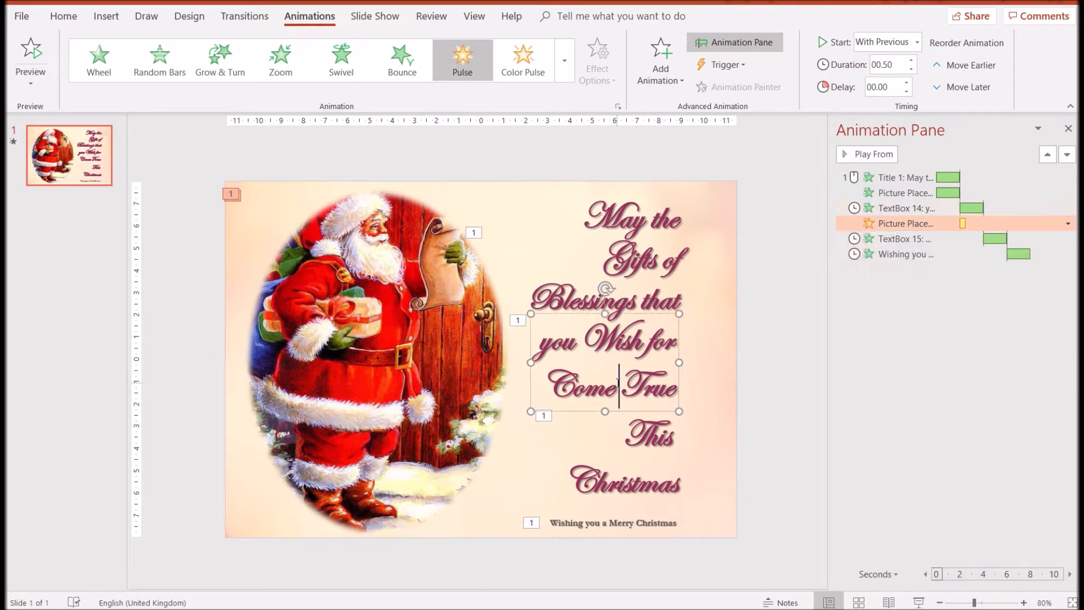
pyautogui.moveTo(407, 298); pyautogui.dragTo(387, 334)
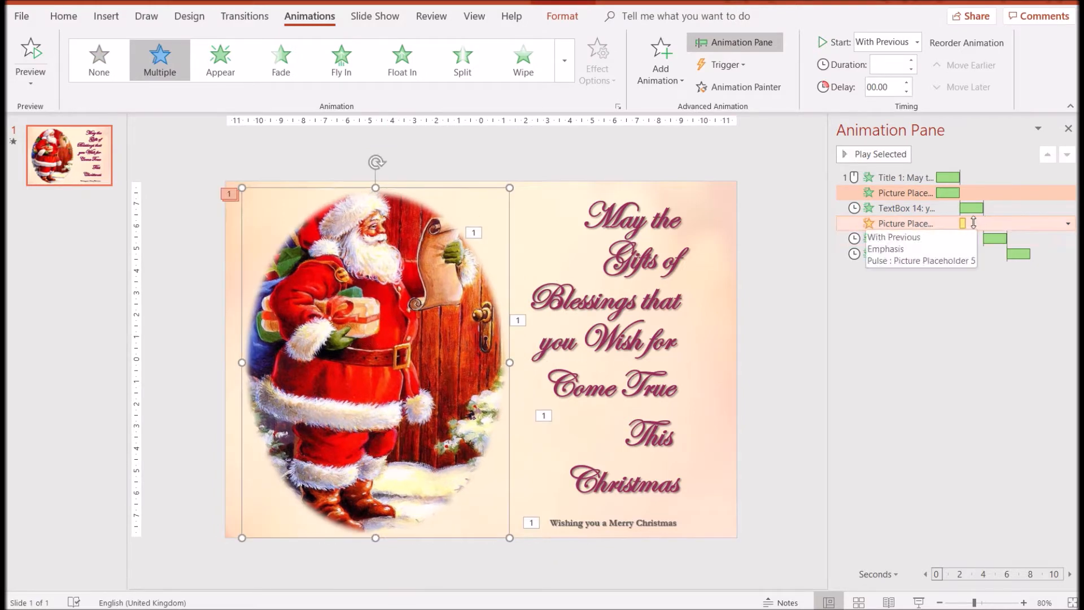
pyautogui.moveTo(965, 223); pyautogui.dragTo(982, 221)
pyautogui.click(904, 336)
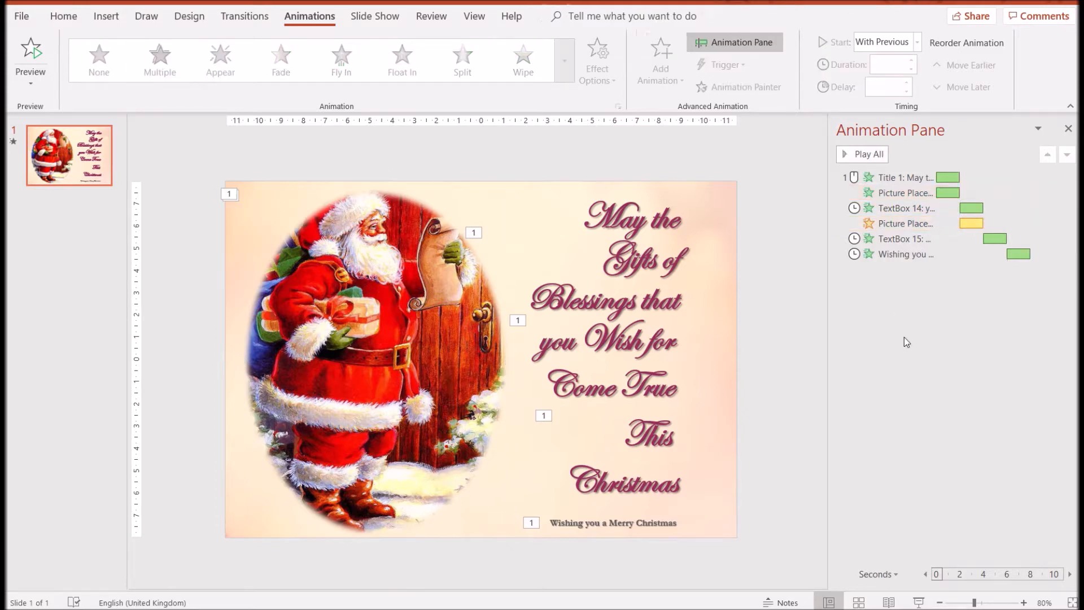
pyautogui.click(870, 156)
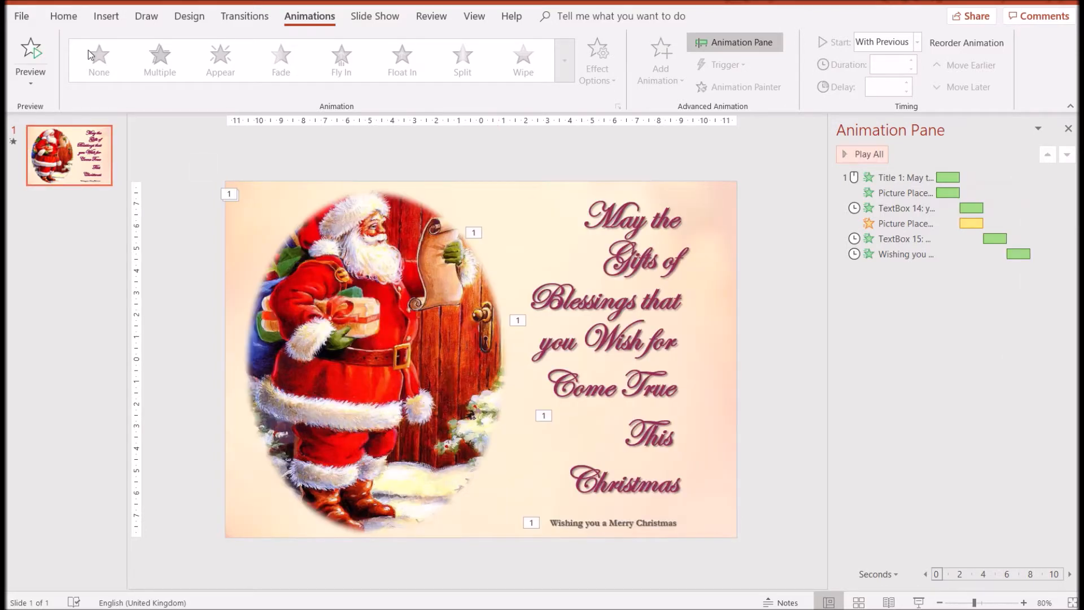
# Insert the "Christmas sounds 2" audio file from the computer's Voiceover folder onto the slide
pyautogui.click(107, 17)
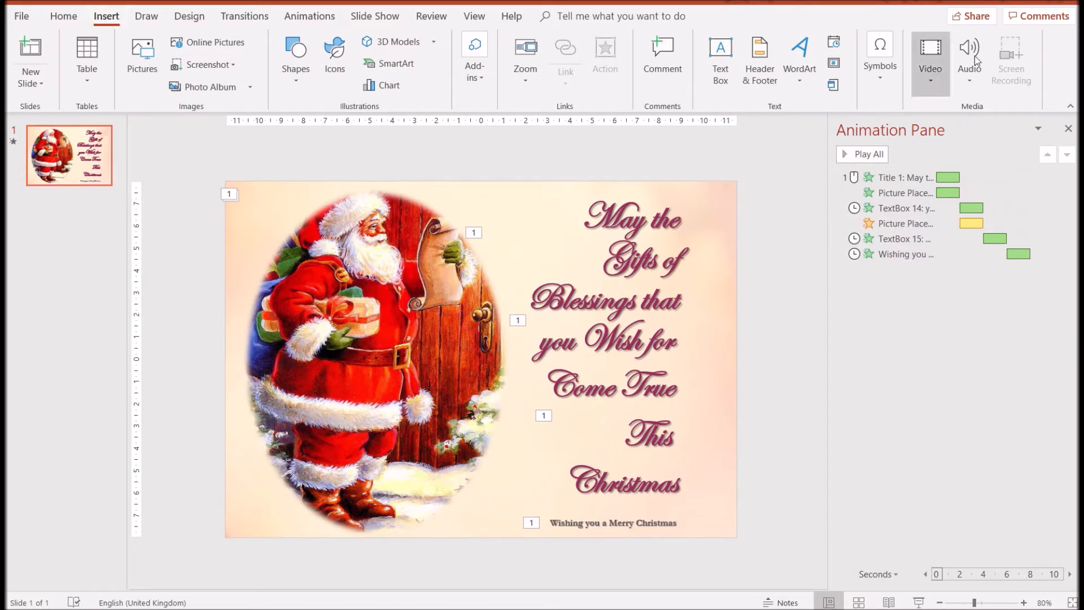
pyautogui.click(964, 81)
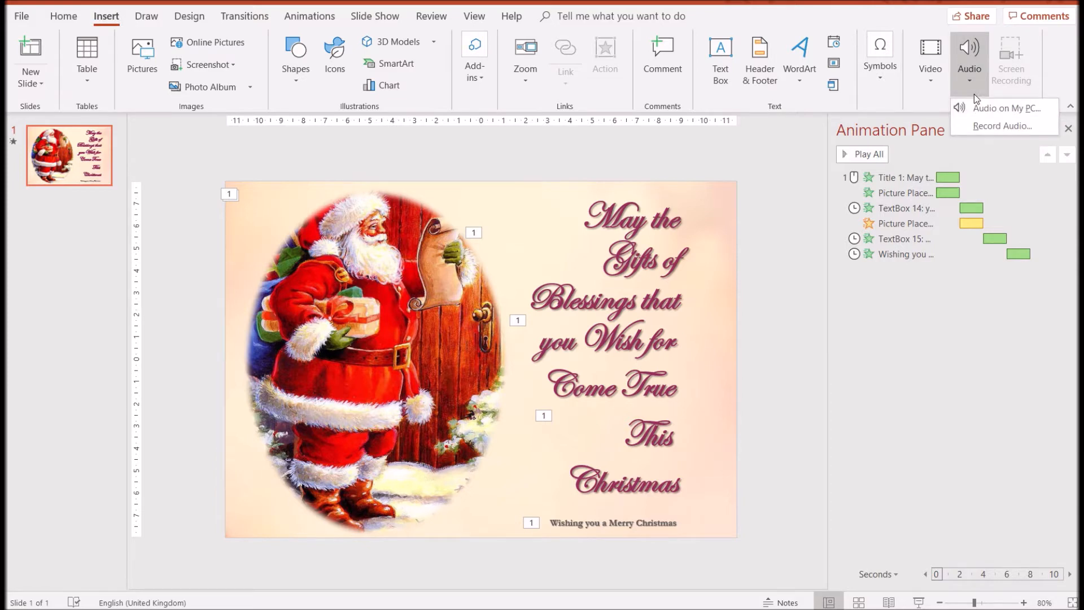
pyautogui.click(975, 106)
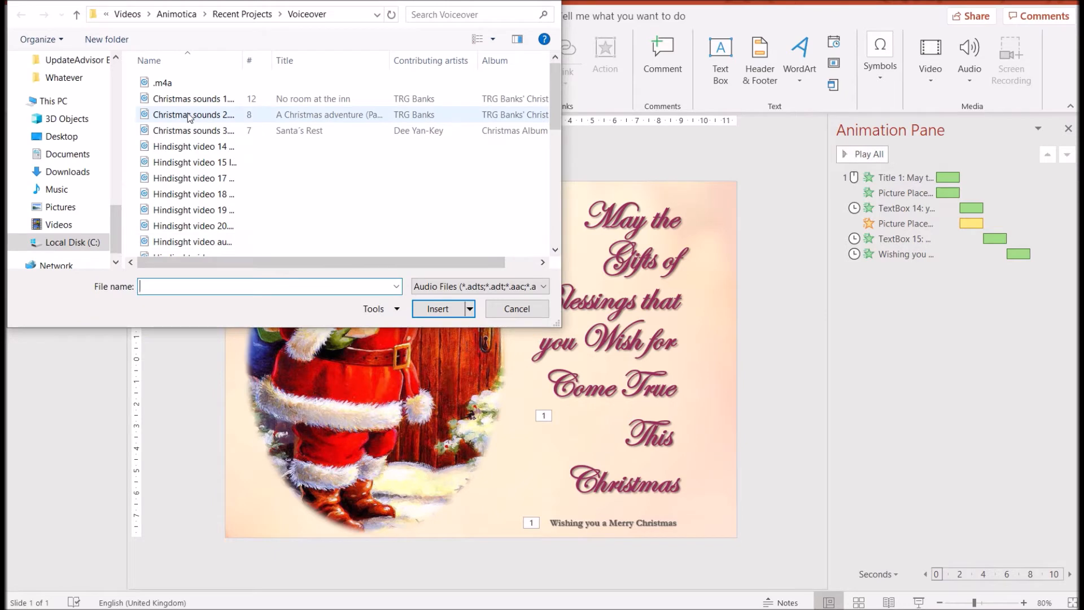
pyautogui.click(188, 115)
pyautogui.click(438, 308)
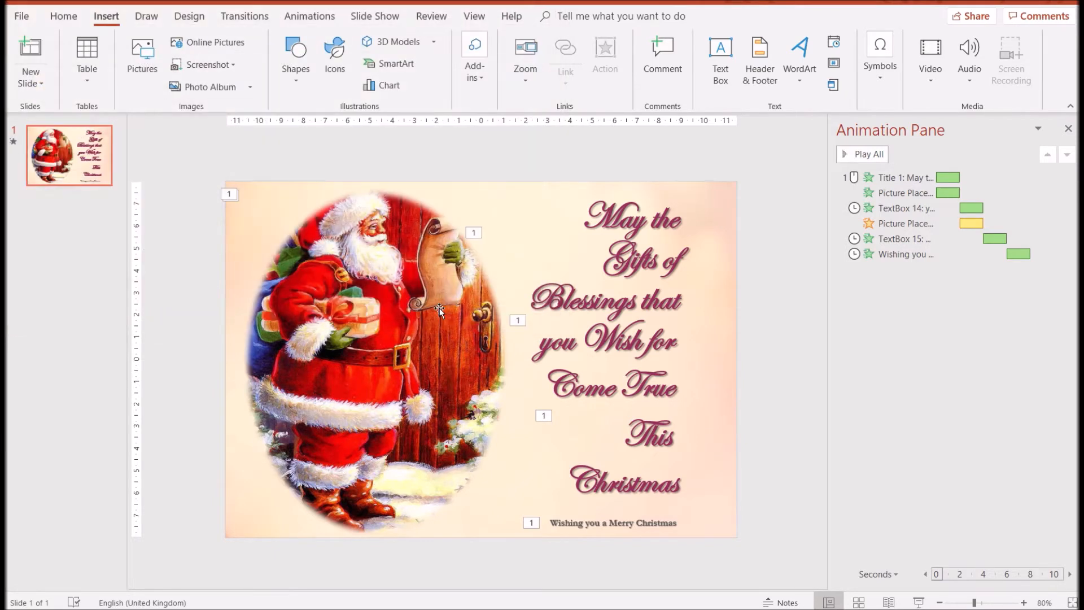
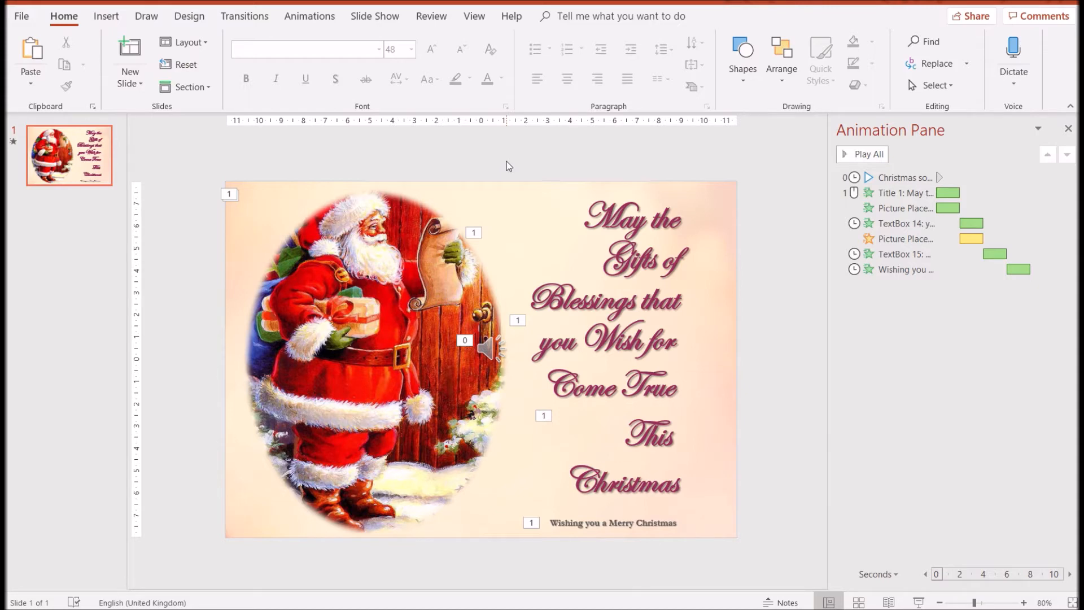
# Apply the Vortex transition to the Santa slide and preview it
pyautogui.click(242, 17)
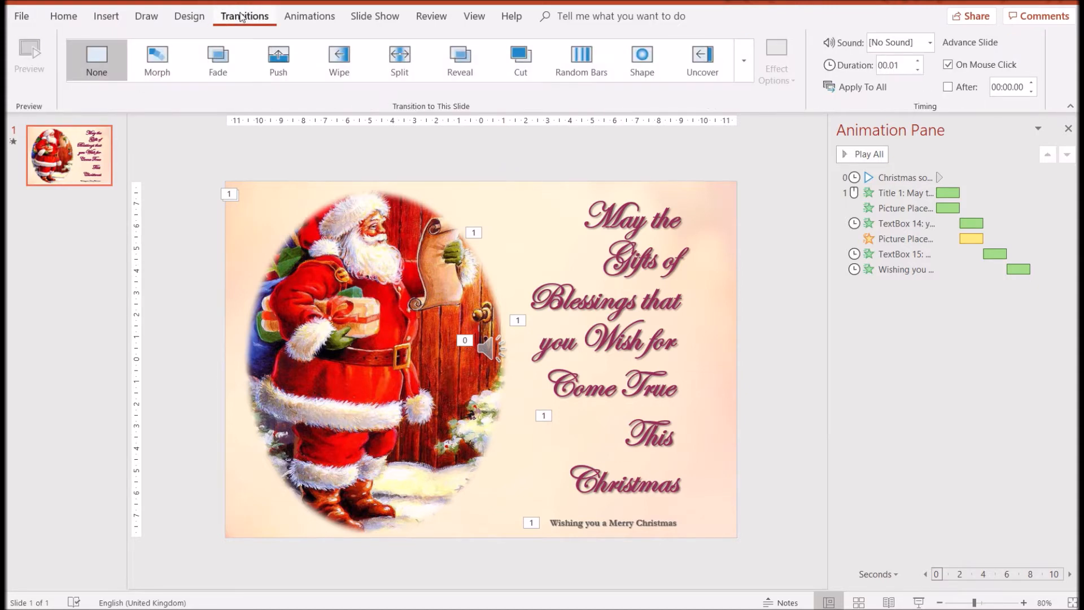
pyautogui.click(744, 61)
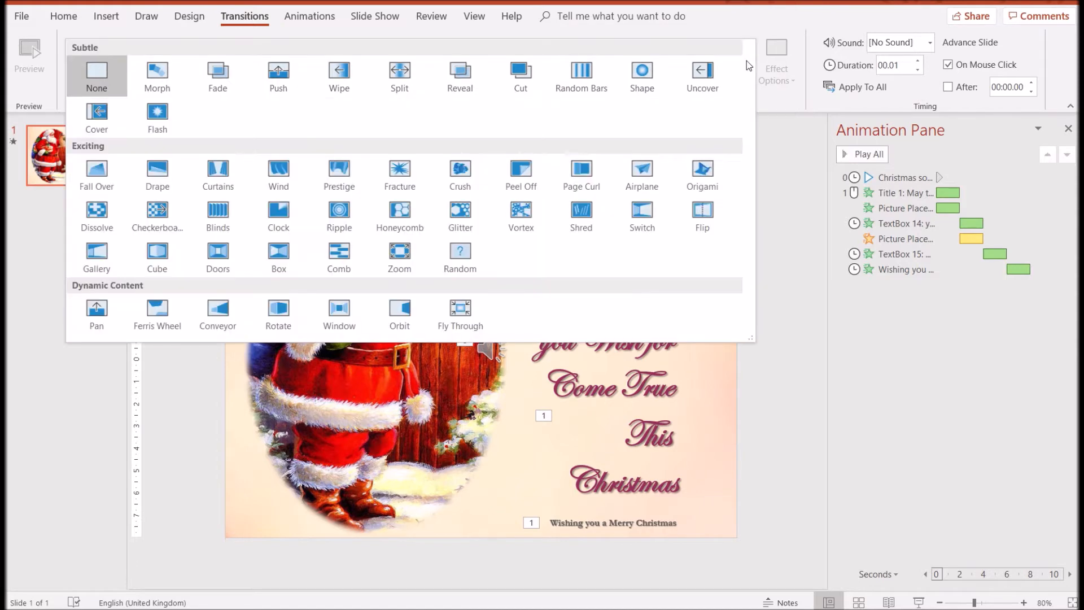
pyautogui.click(542, 212)
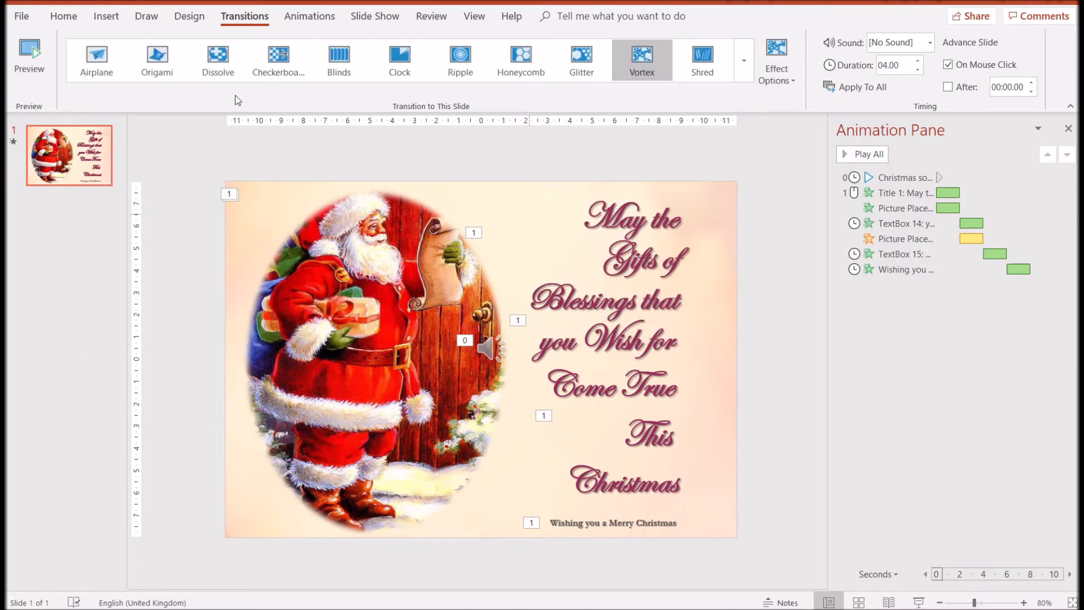
pyautogui.click(28, 55)
# Save the Santa card as an MP4 video named "Christmas video card 1"
pyautogui.click(24, 18)
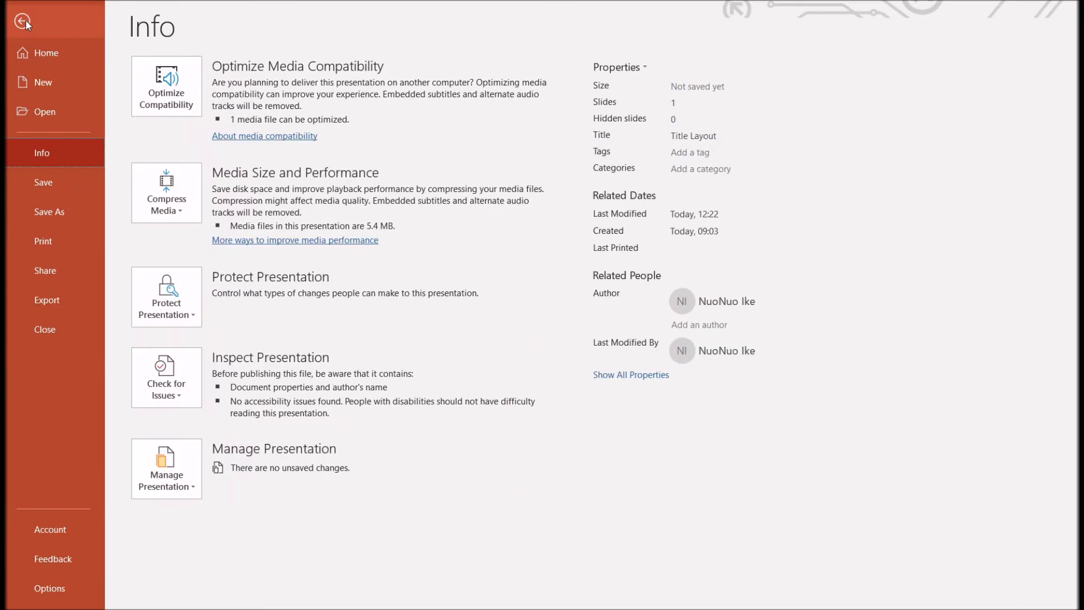
pyautogui.click(73, 214)
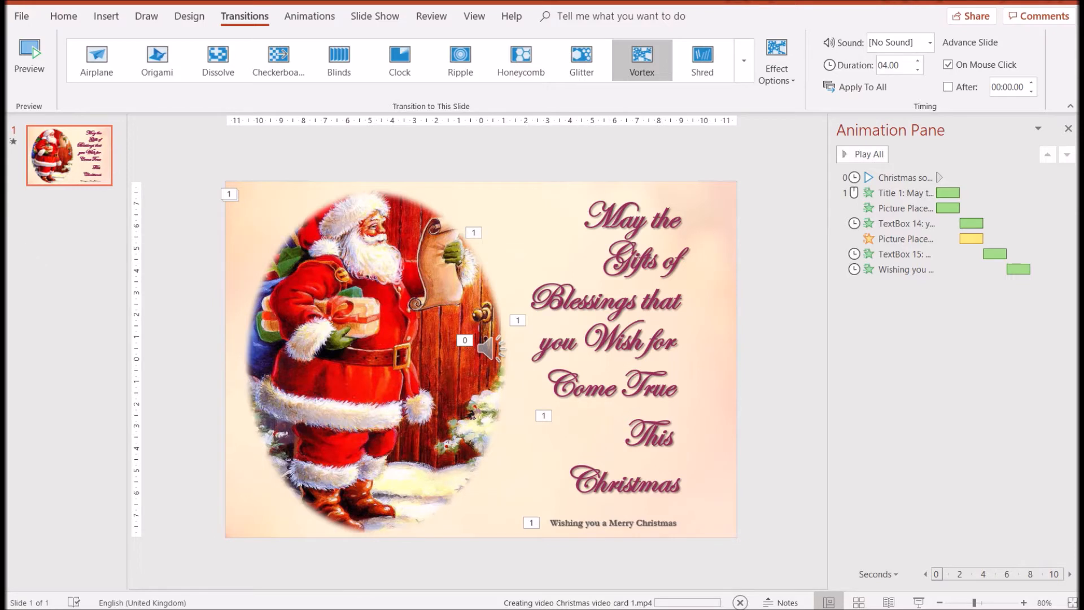
# Switch to the Christmas 2.pptx presentation and add a Wedge entrance effect to the word "Merry" on slide 1
pyautogui.moveTo(2, 255)
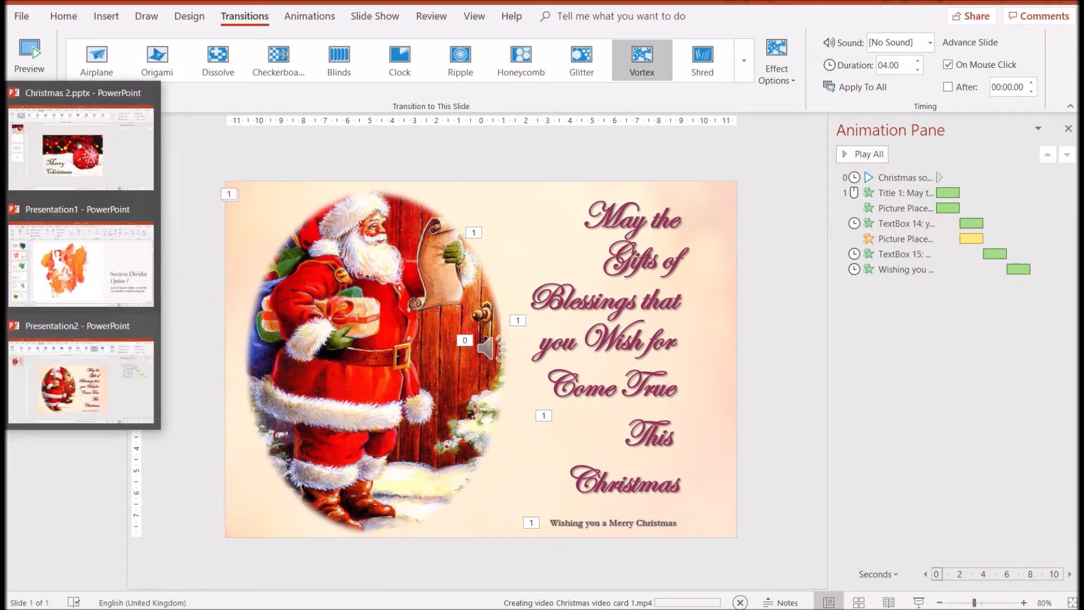
pyautogui.click(88, 125)
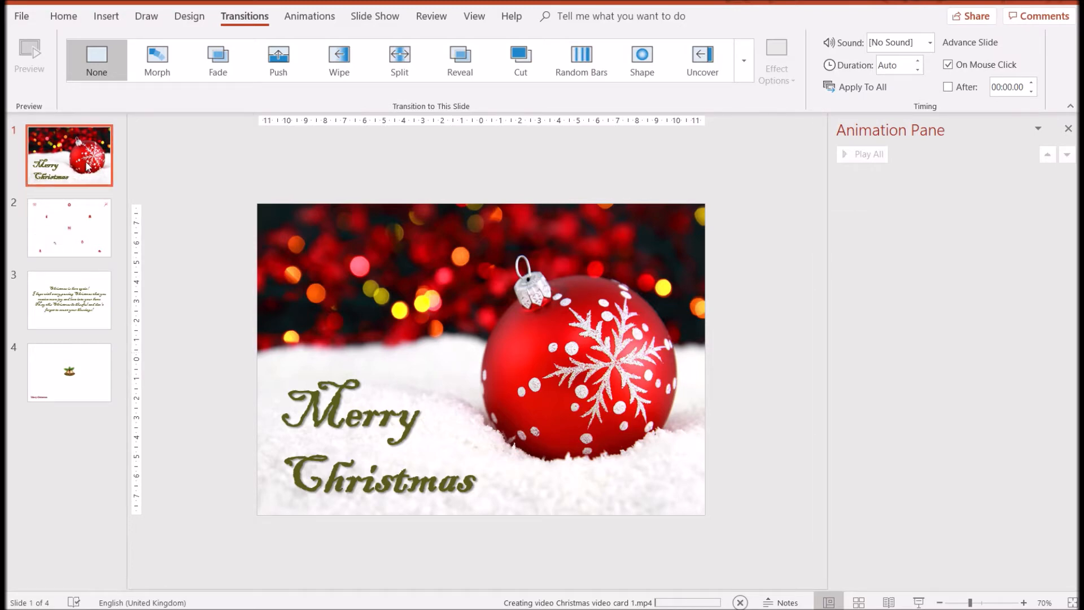
pyautogui.click(318, 290)
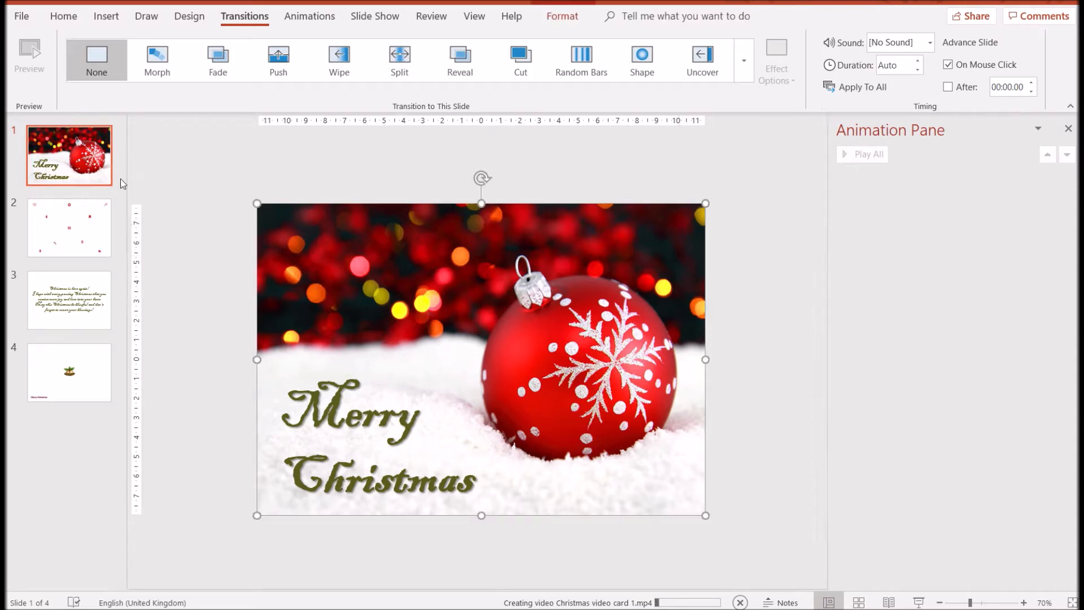
pyautogui.click(300, 408)
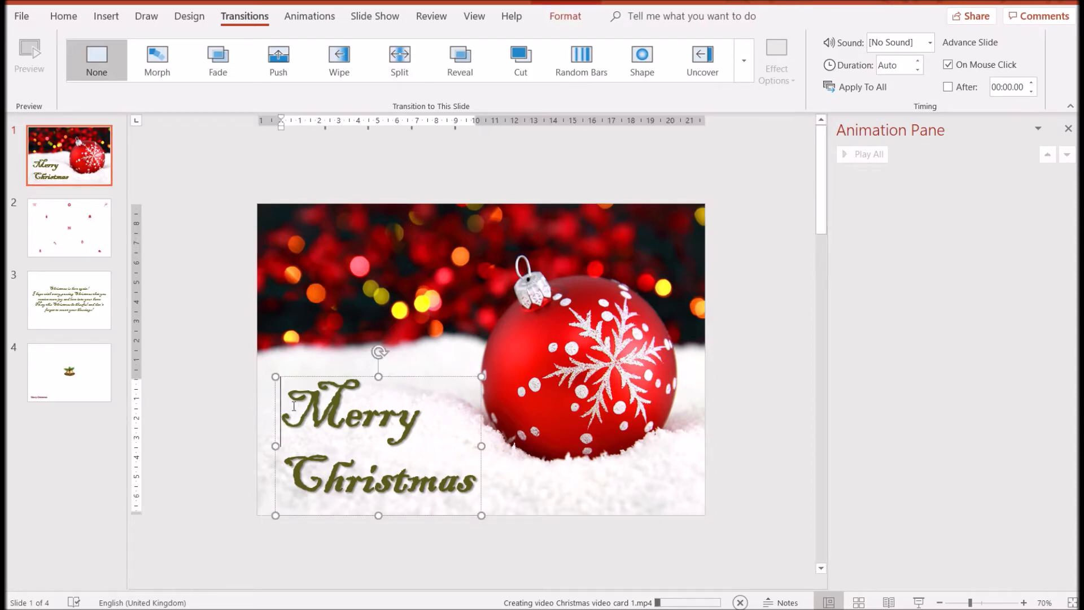
pyautogui.moveTo(345, 411); pyautogui.dragTo(420, 416)
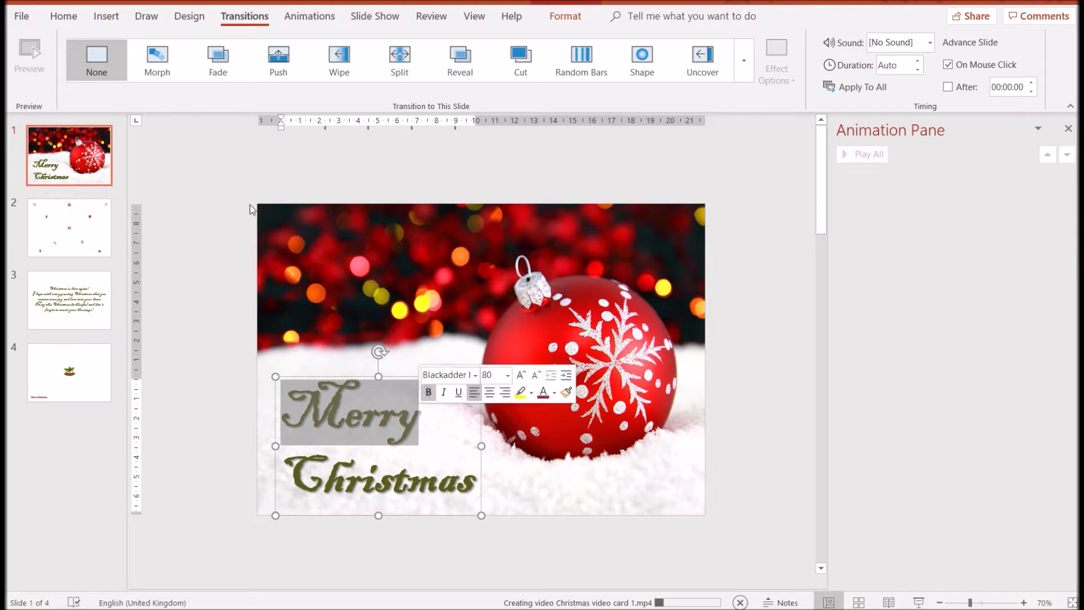
pyautogui.click(309, 16)
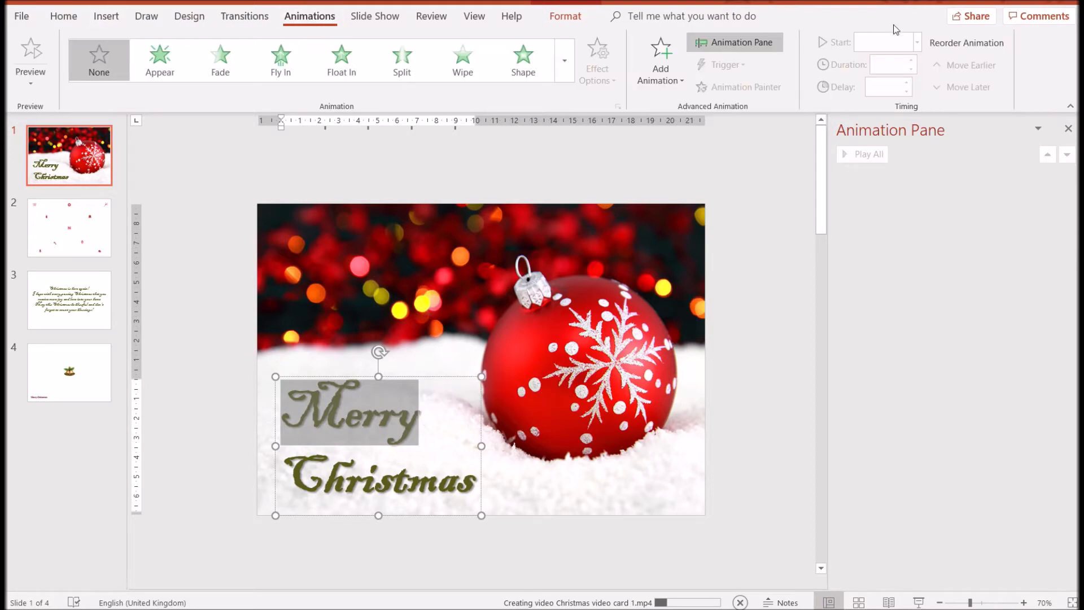
pyautogui.click(668, 66)
pyautogui.click(712, 531)
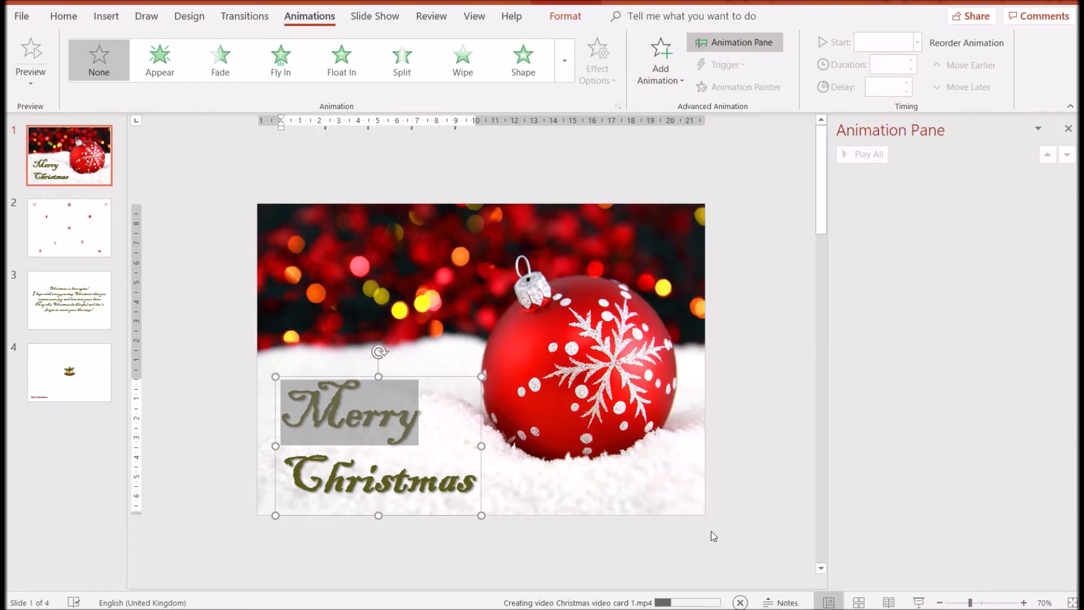
pyautogui.click(564, 273)
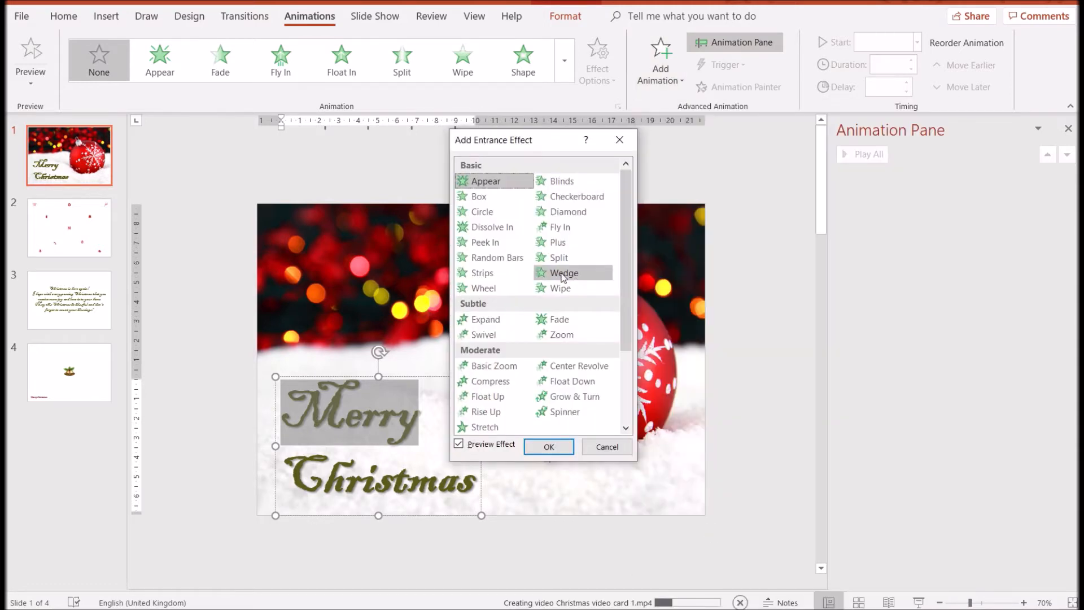
pyautogui.click(555, 448)
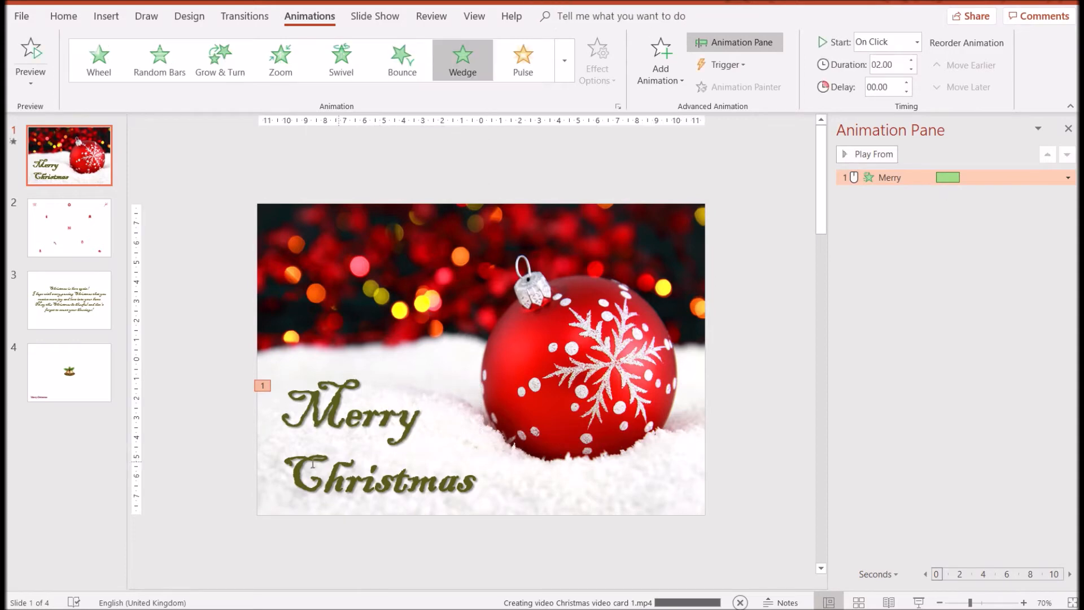
# Add a Wedge entrance effect to the word "Christmas" in the slide 1 title
pyautogui.moveTo(296, 468); pyautogui.dragTo(479, 489)
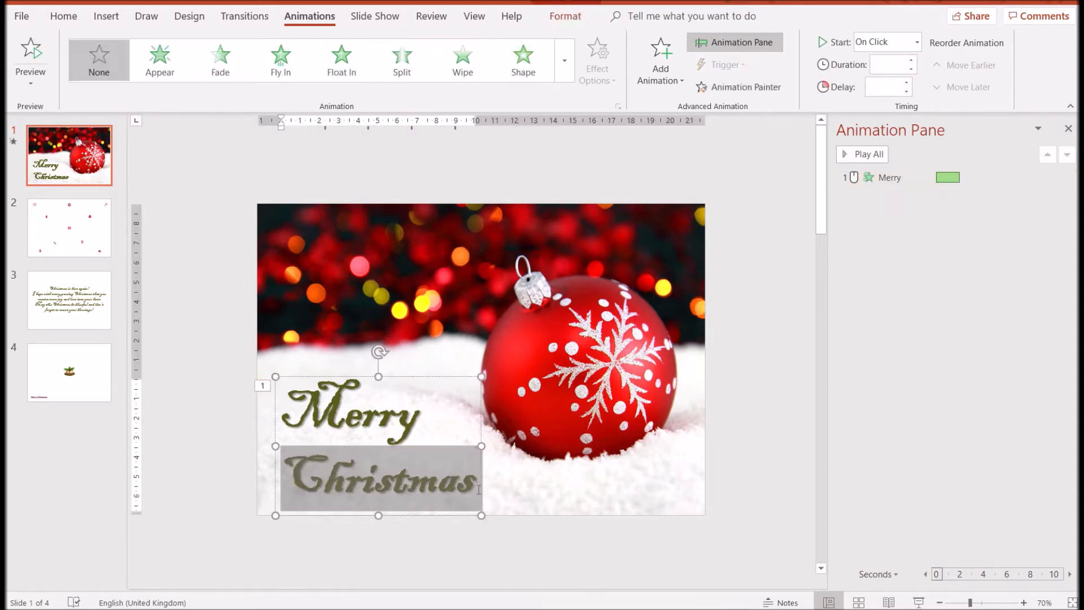
pyautogui.click(665, 65)
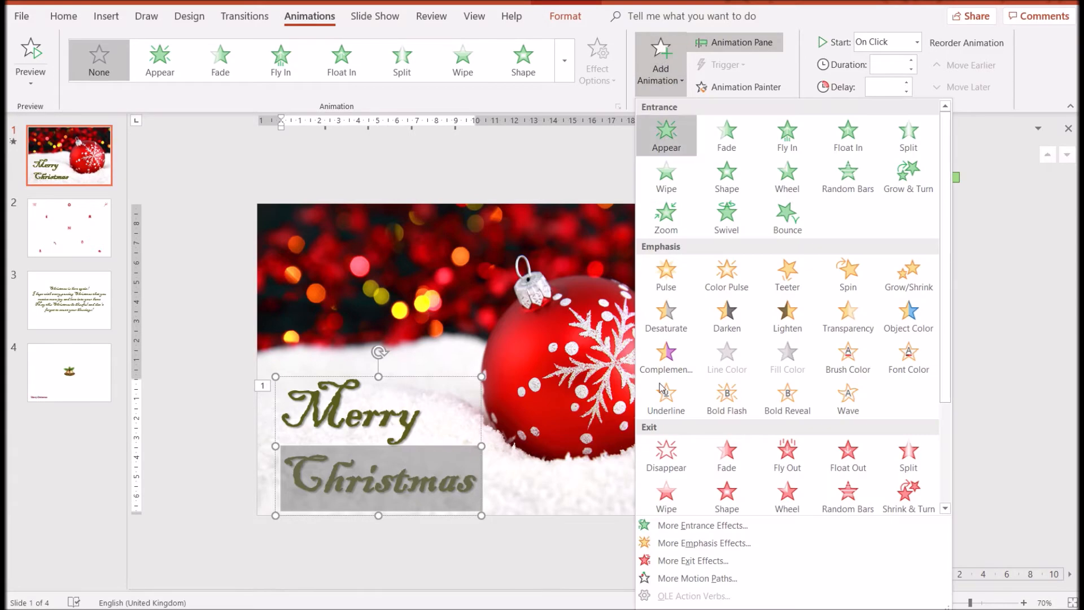
pyautogui.click(712, 526)
pyautogui.click(565, 273)
pyautogui.click(549, 447)
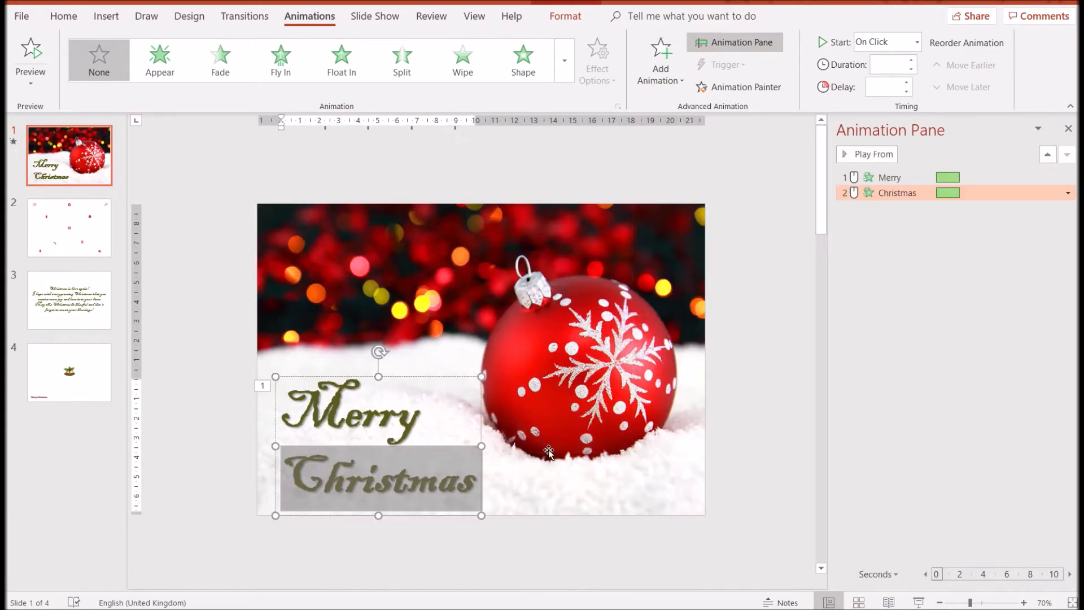
# Add a Pulse emphasis animation to the red bauble picture on slide 1
pyautogui.click(351, 258)
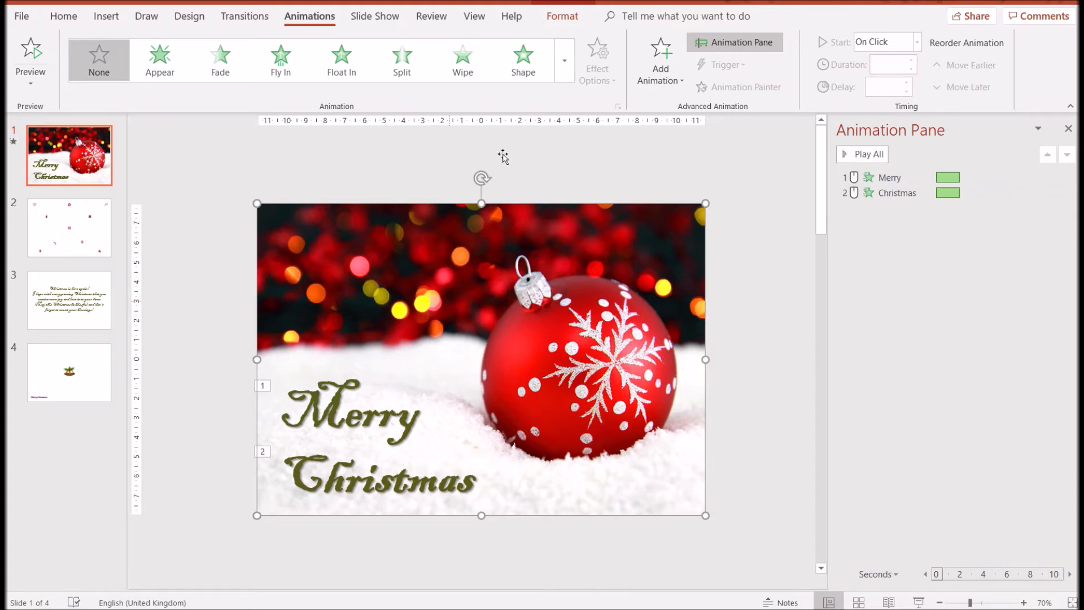
pyautogui.click(659, 68)
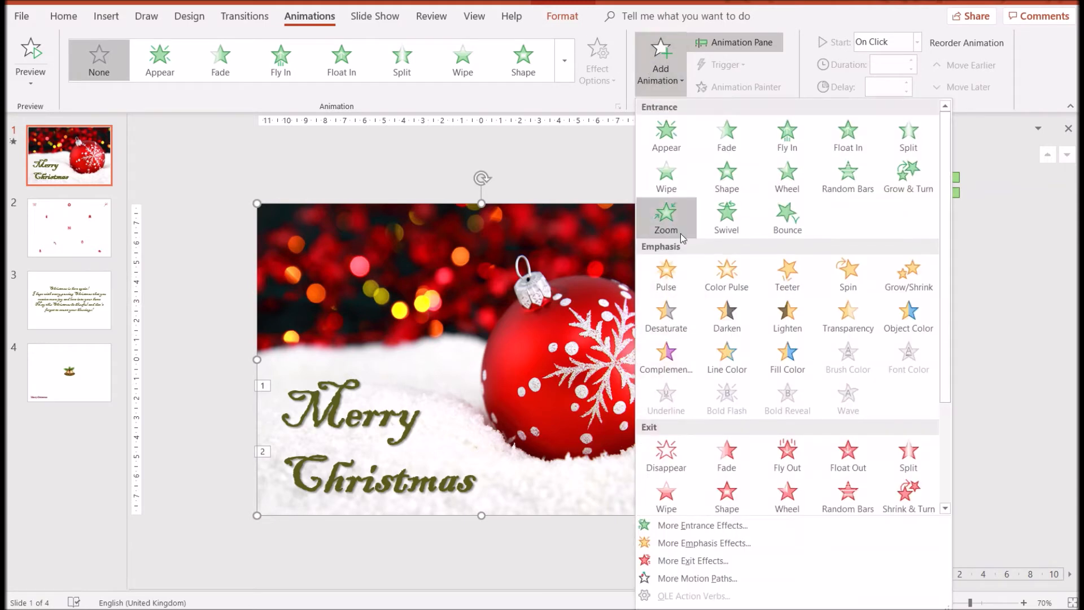
pyautogui.click(665, 275)
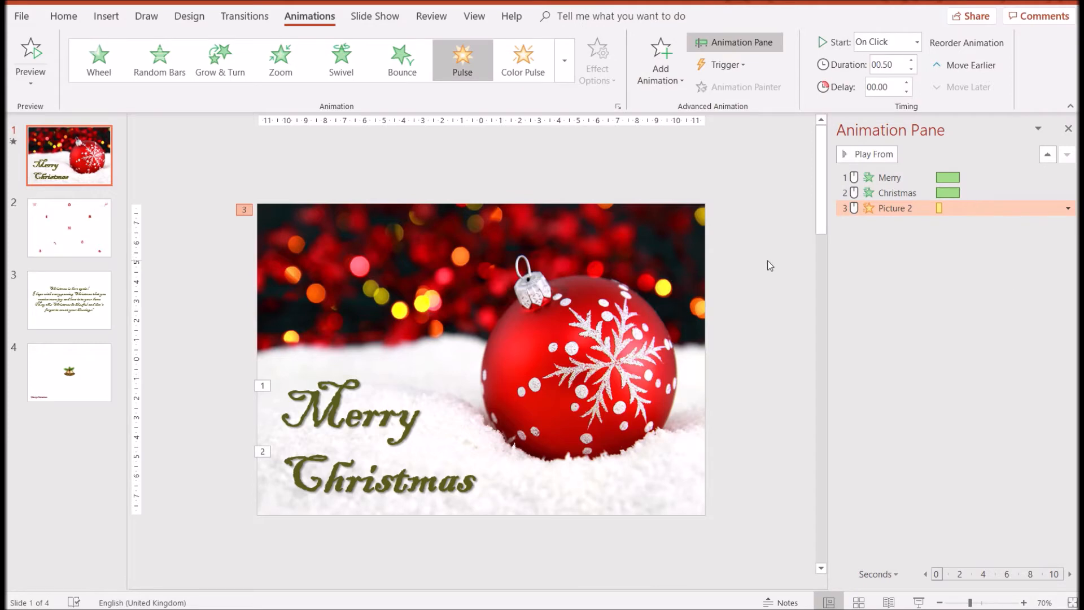
# Reorder the bauble's Pulse animation between "Merry" and "Christmas" on slide 1 and set it to start After Previous
pyautogui.click(770, 265)
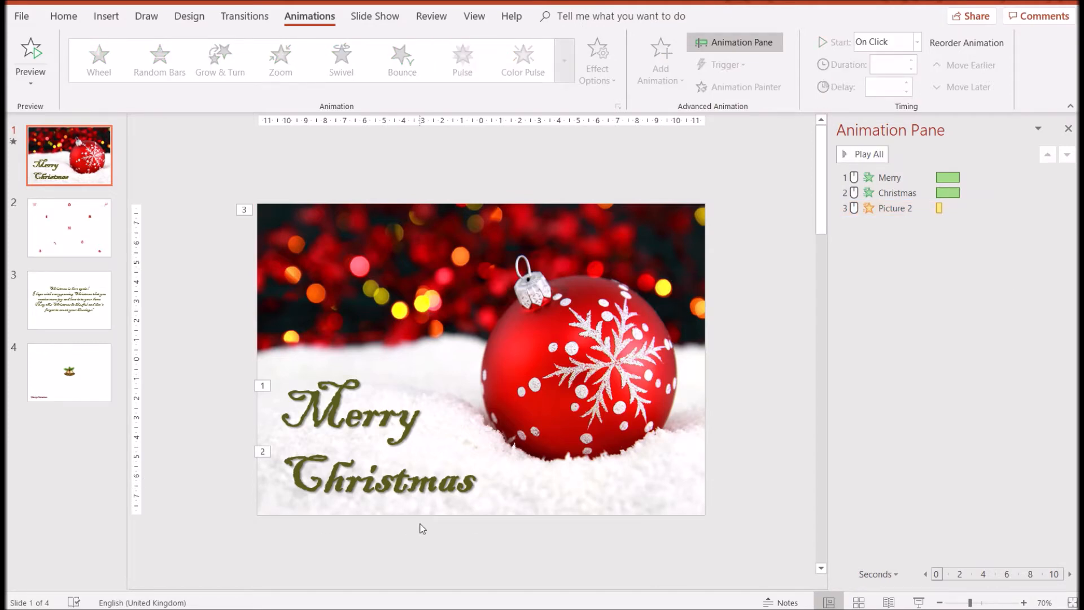
pyautogui.moveTo(892, 209); pyautogui.dragTo(890, 194)
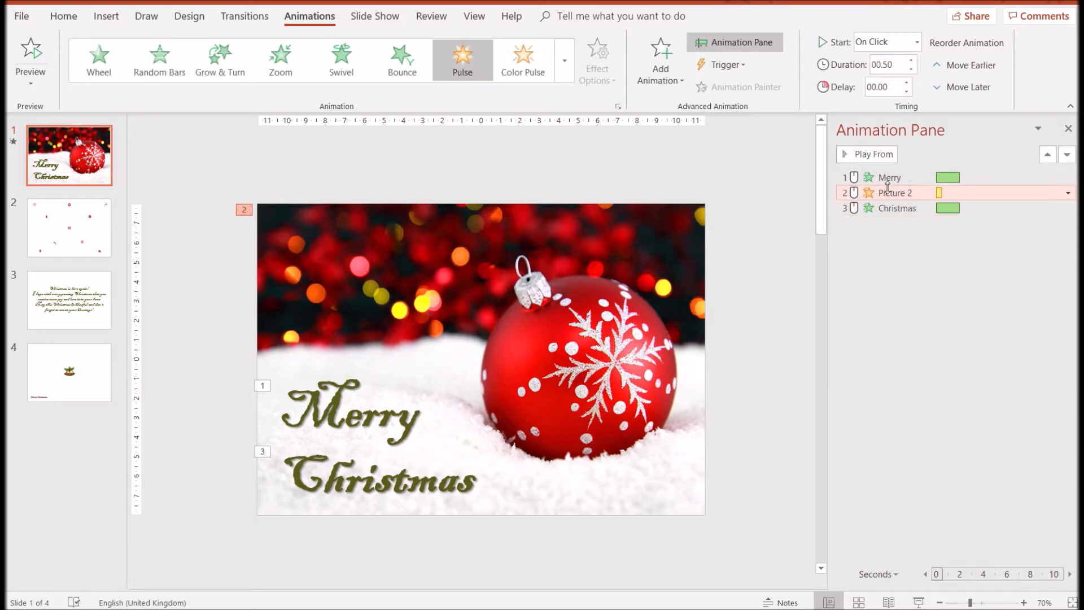
pyautogui.click(1070, 194)
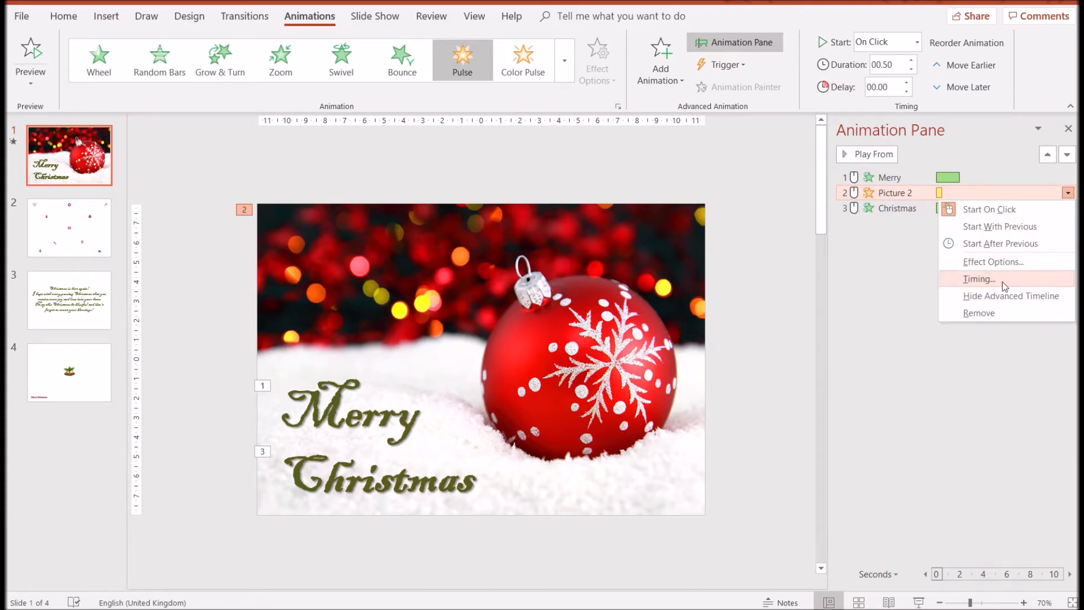
pyautogui.click(979, 244)
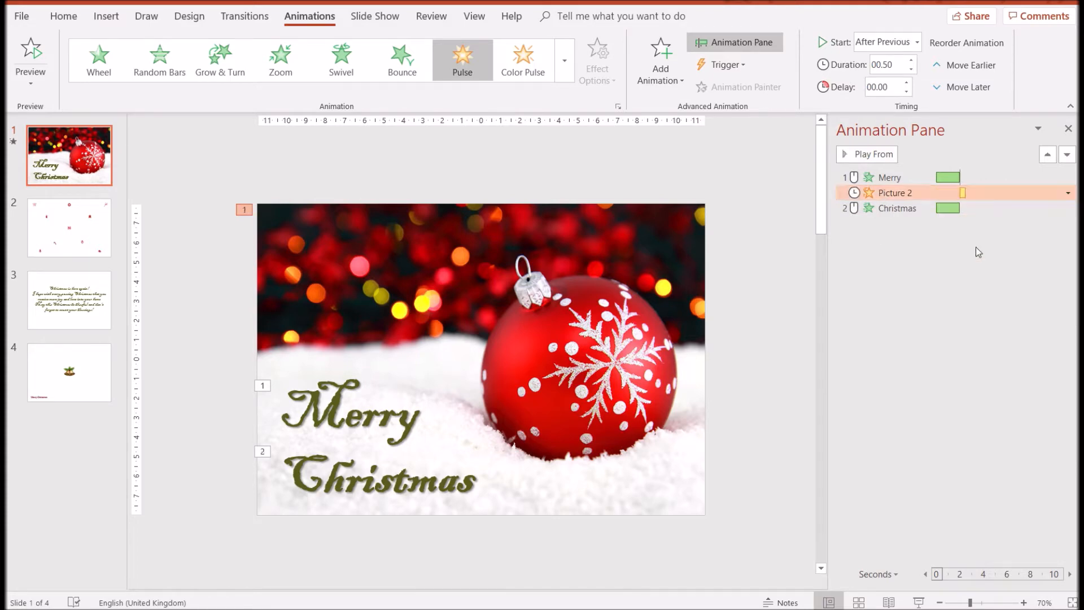
# Set the Wedge animation of the word "Christmas" on slide 1 to start With Previous
pyautogui.click(884, 209)
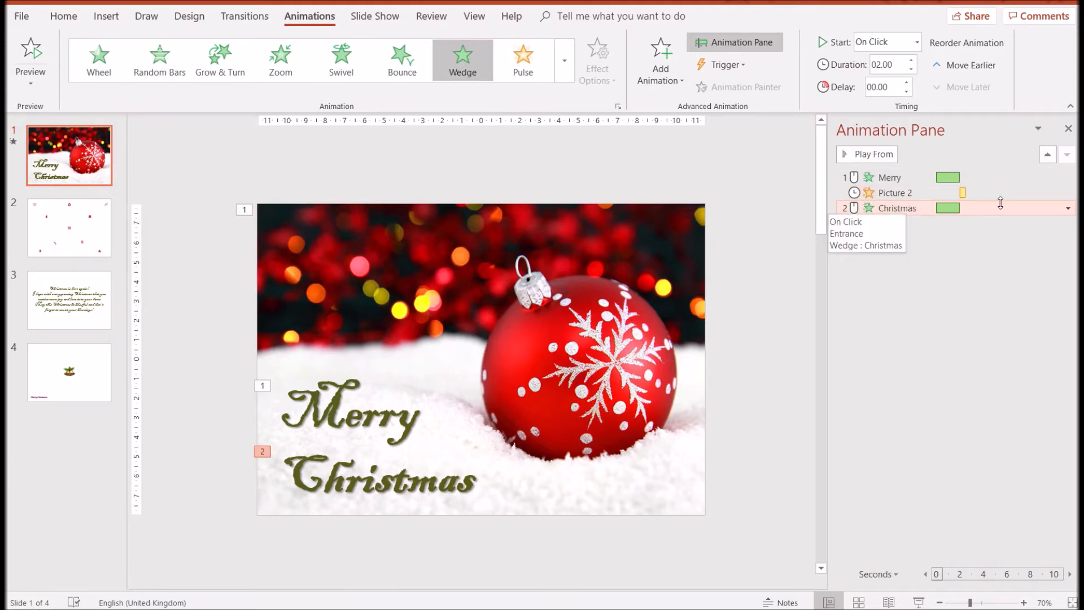
pyautogui.click(1069, 210)
pyautogui.click(439, 476)
pyautogui.click(439, 476)
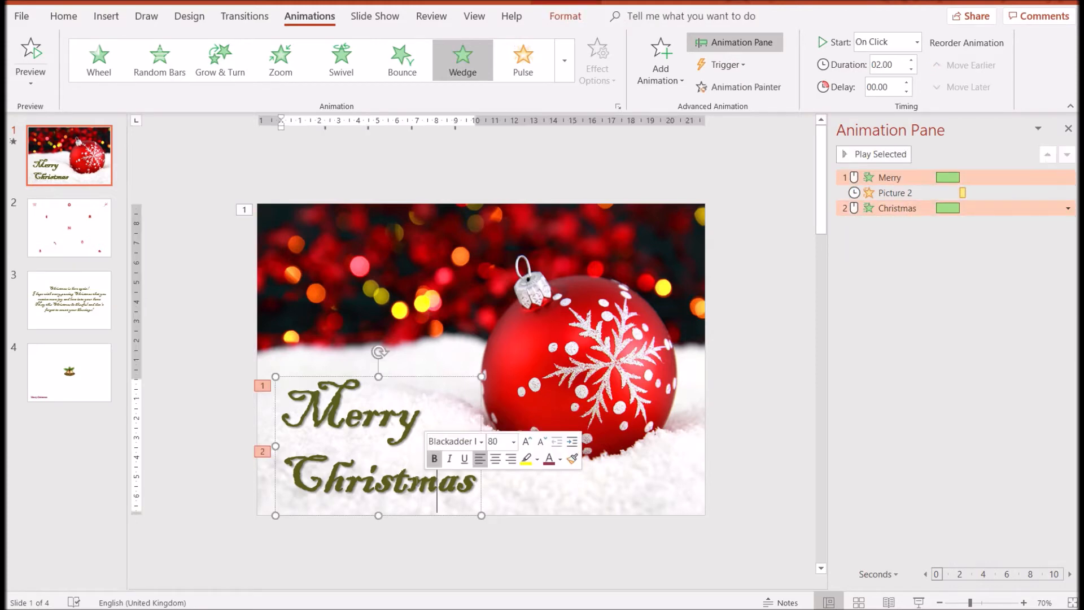
pyautogui.moveTo(285, 475); pyautogui.dragTo(484, 477)
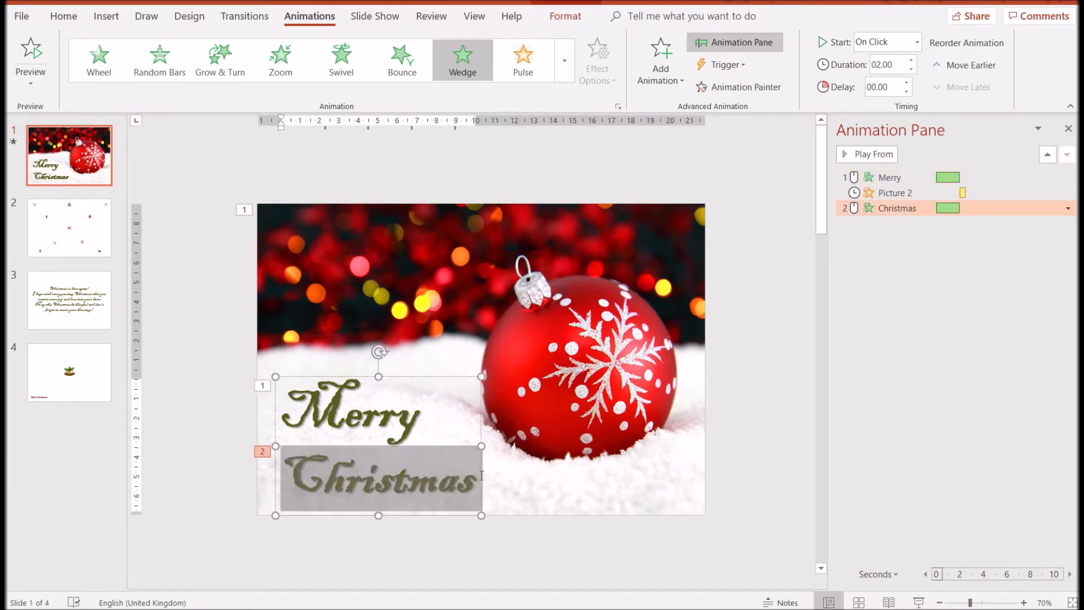
pyautogui.click(753, 453)
pyautogui.click(1024, 208)
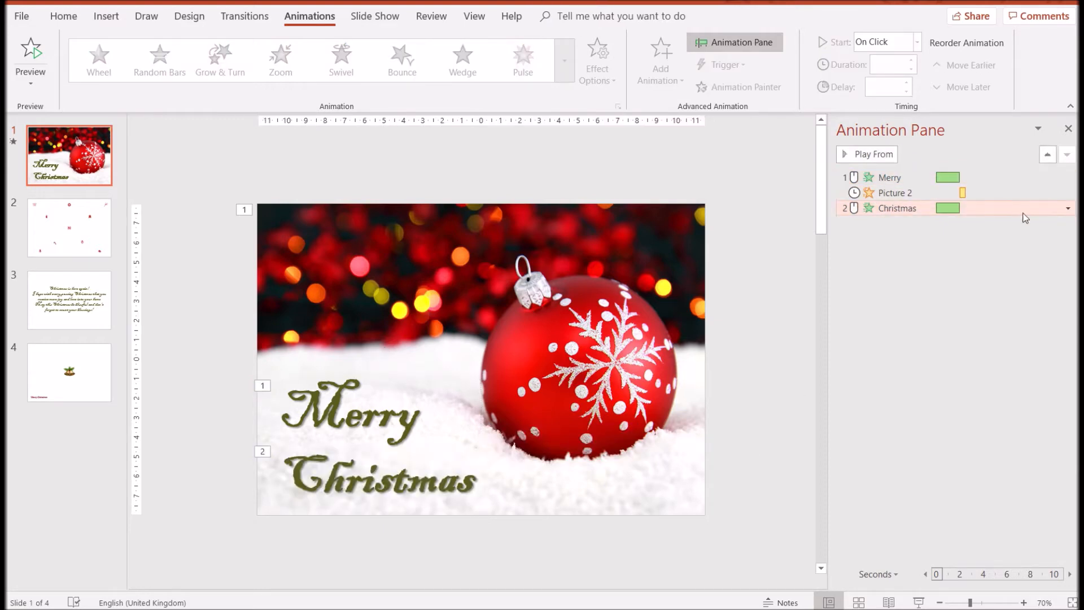
pyautogui.click(1069, 209)
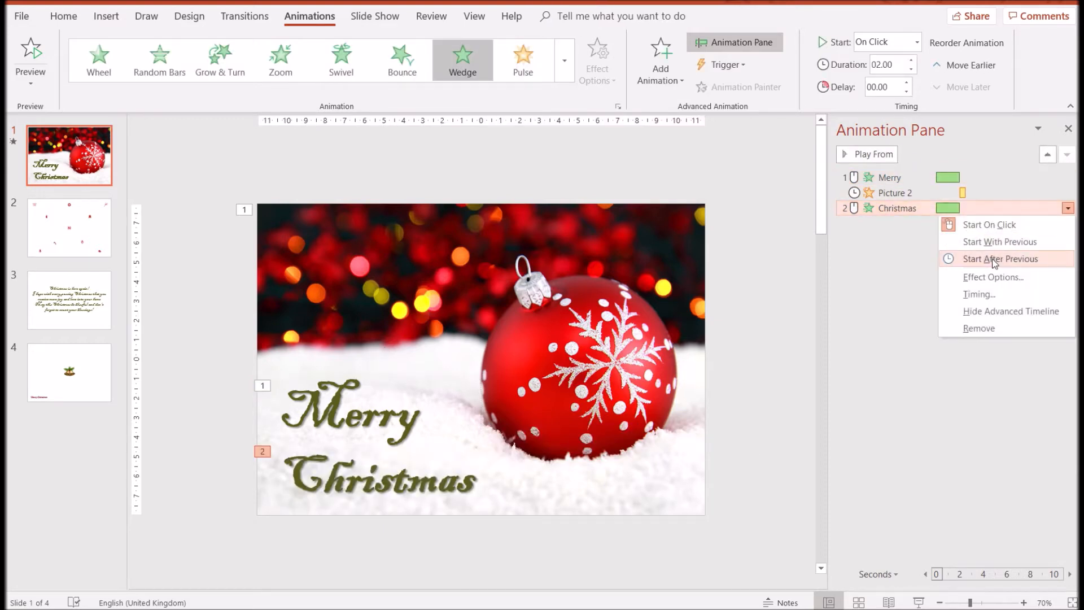
pyautogui.click(997, 241)
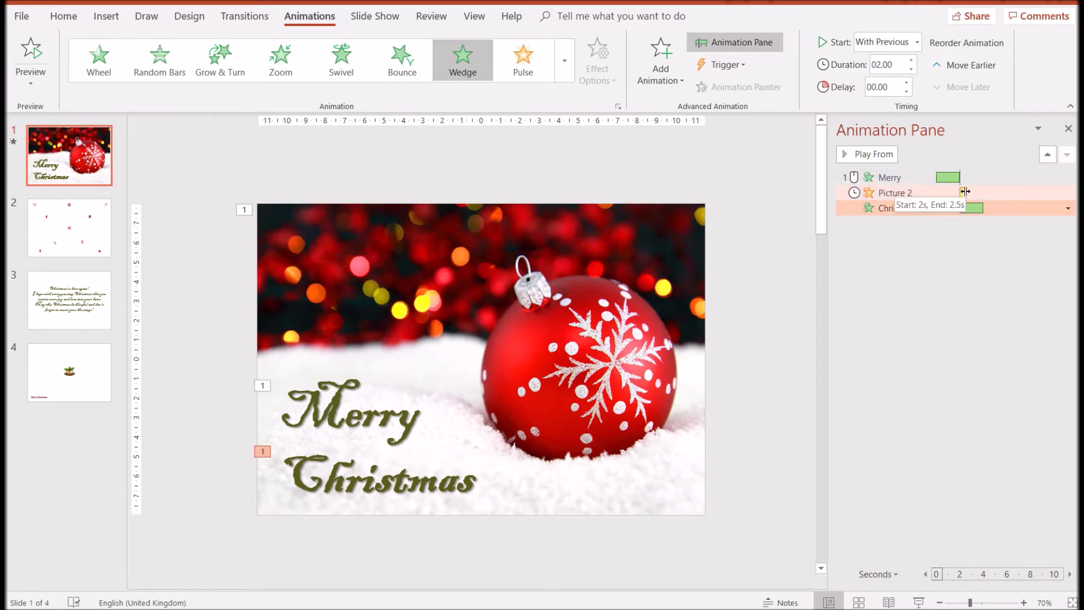
# Lengthen the bauble's Pulse animation on the timeline to end together with the "Christmas" effect, and play all slide 1 animations
pyautogui.moveTo(965, 192); pyautogui.dragTo(984, 197)
pyautogui.click(760, 246)
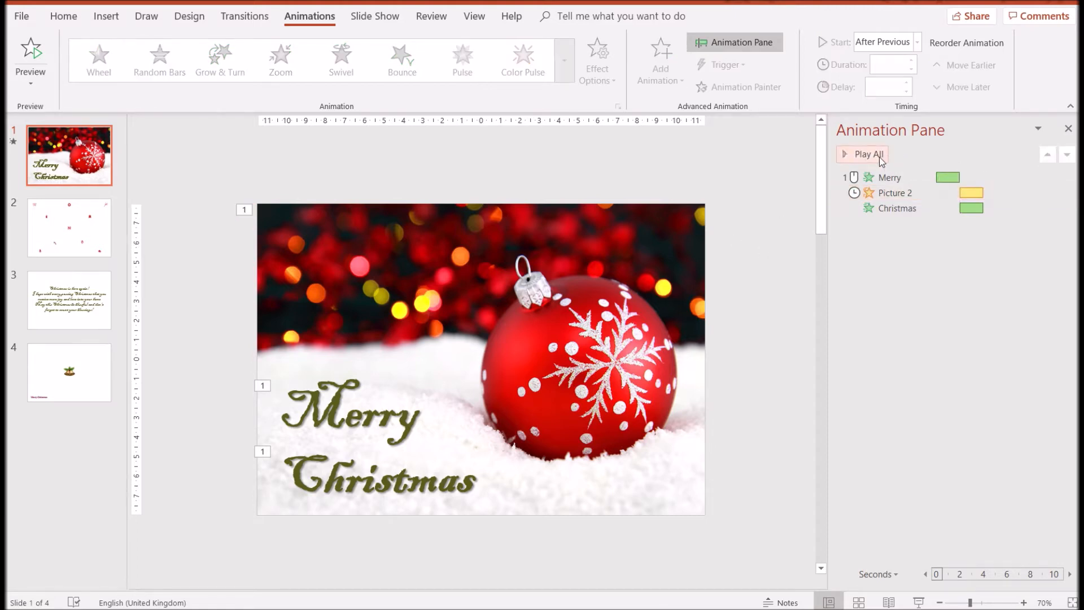
pyautogui.click(875, 154)
# Apply the Vortex transition to slide 1 and preview it
pyautogui.click(241, 21)
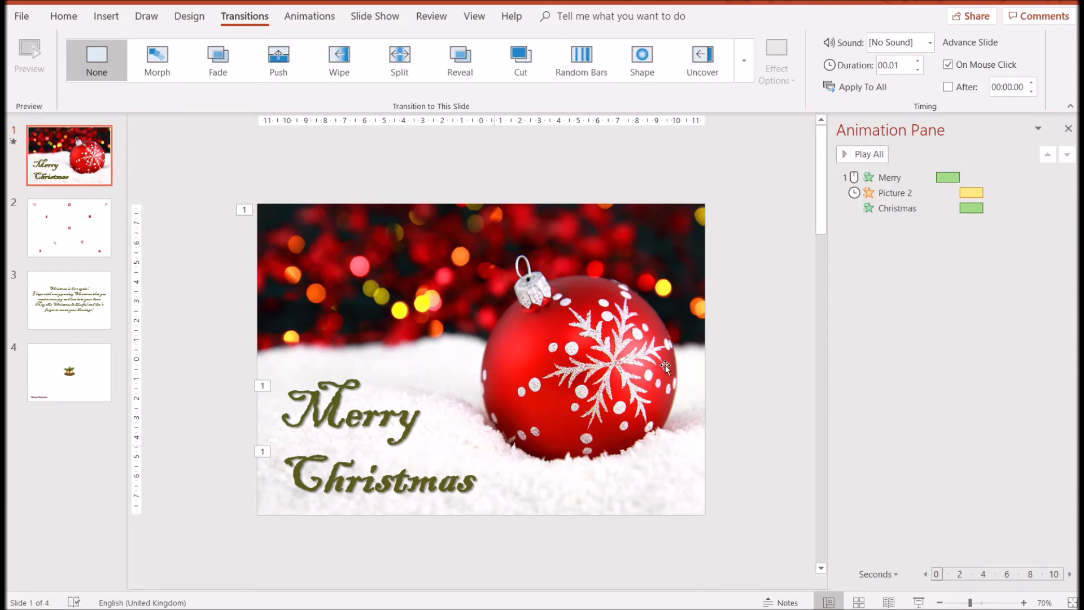
pyautogui.click(747, 74)
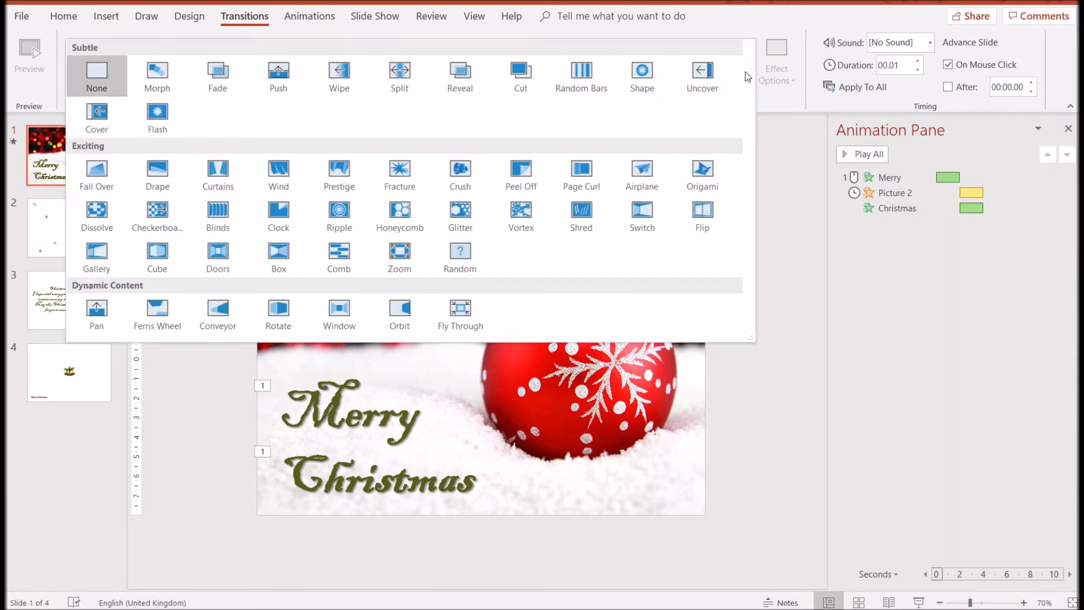
pyautogui.click(523, 219)
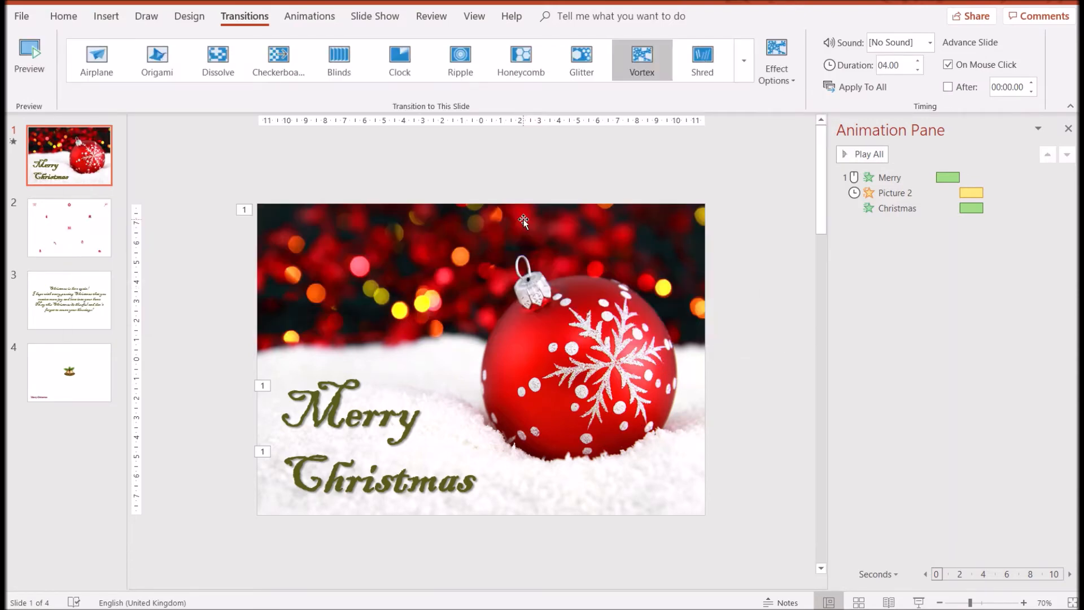
pyautogui.click(29, 59)
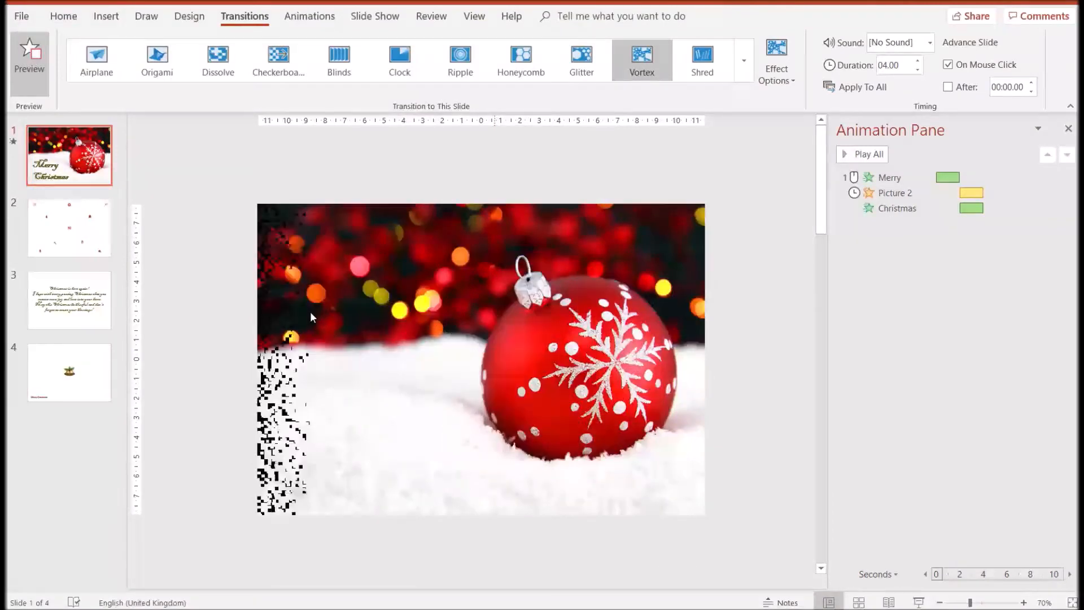
# Add a Random Bars entrance animation to all the red Christmas icons on slide 2
pyautogui.click(69, 227)
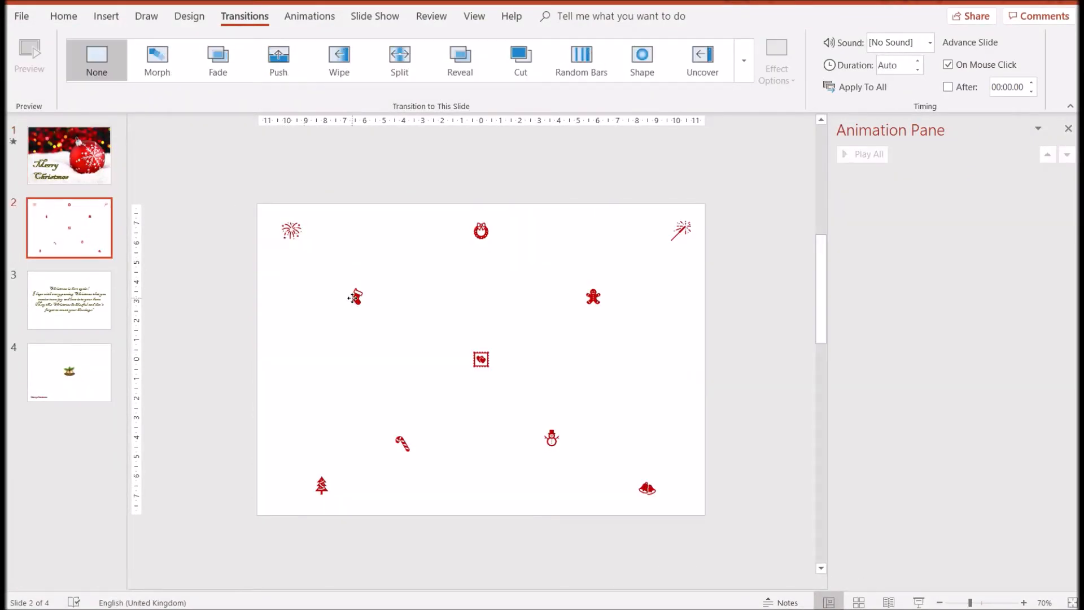
pyautogui.click(353, 299)
pyautogui.hotkey('ctrl', 'a')
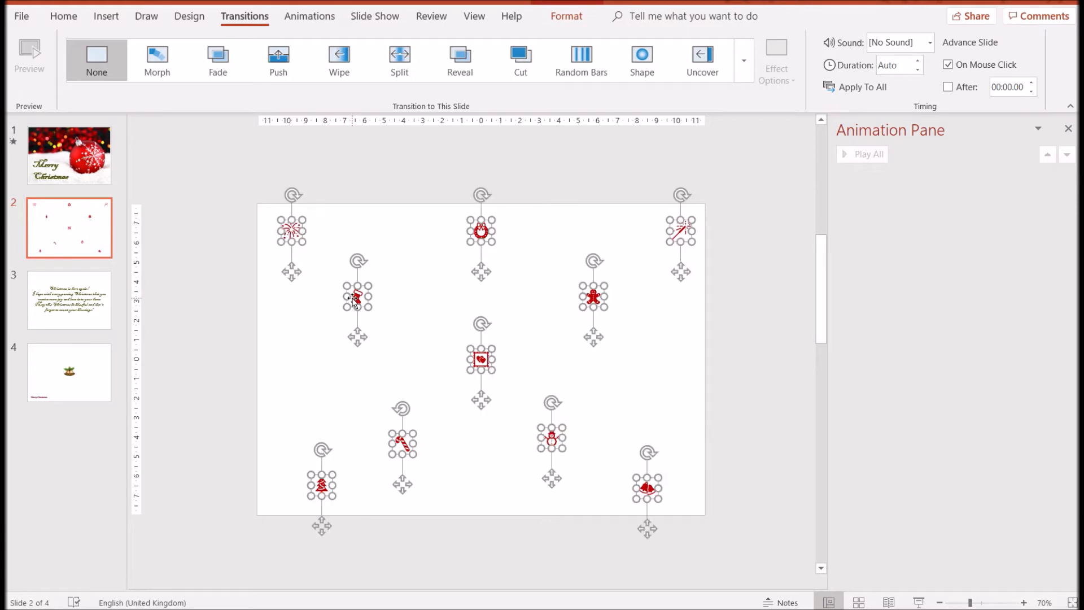
pyautogui.click(310, 16)
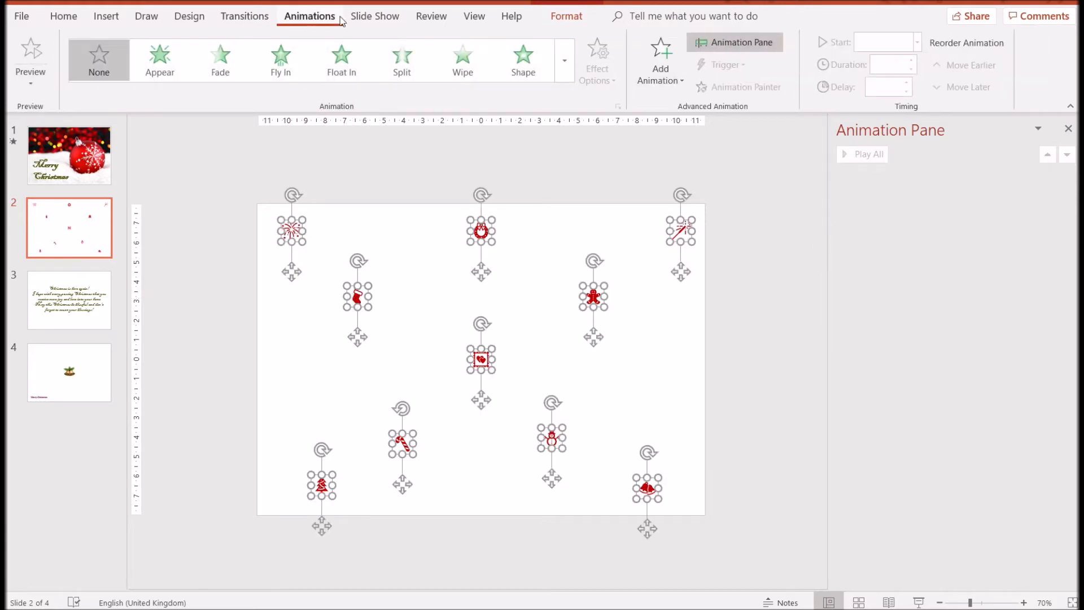
pyautogui.click(667, 83)
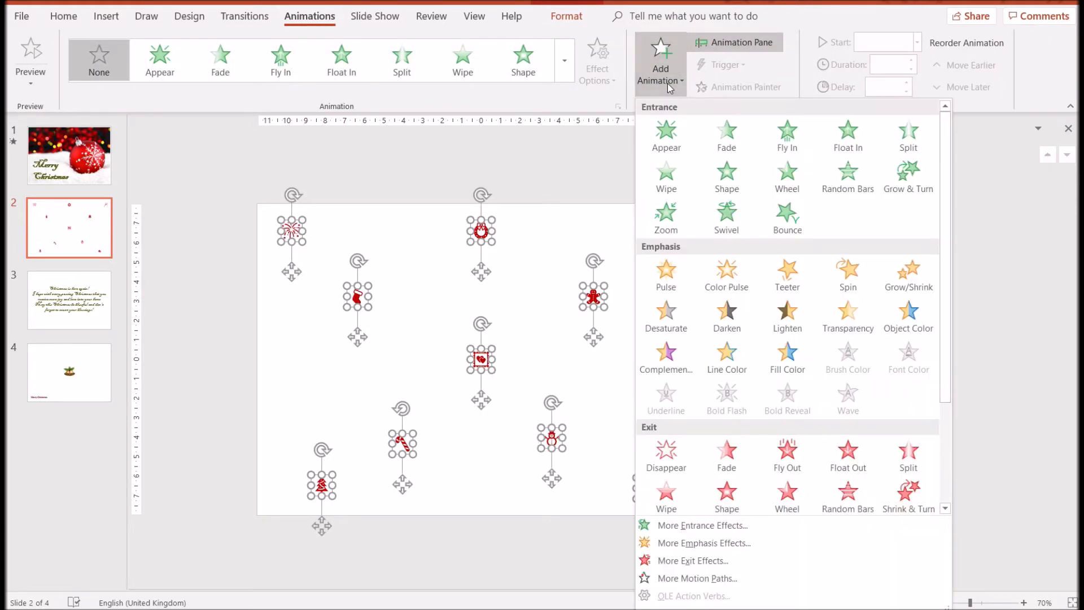
pyautogui.click(848, 178)
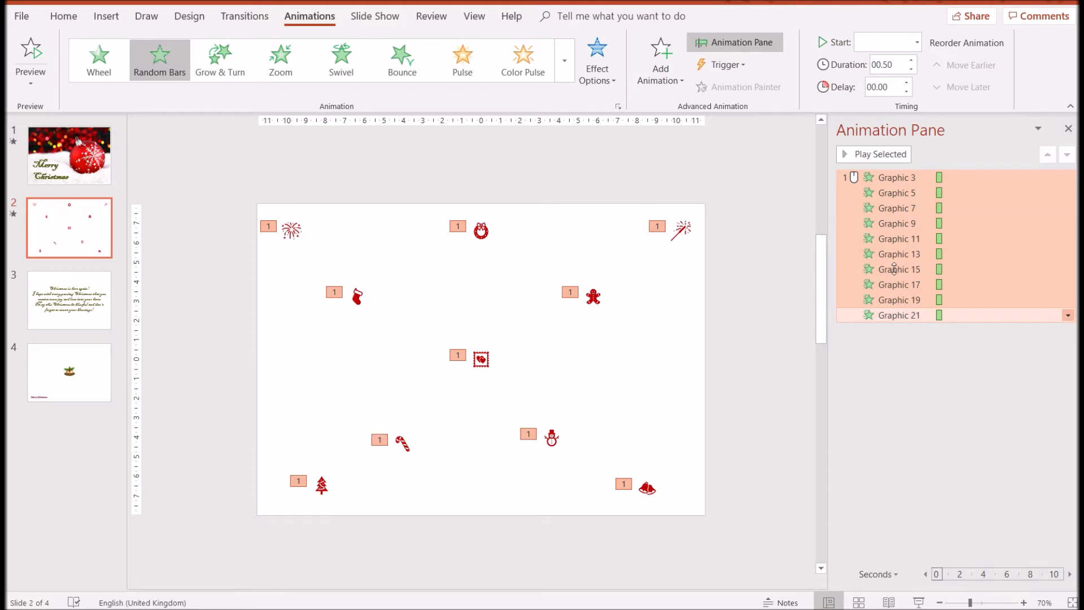
# Set all the icon animations on slide 2 to start After Previous and play them
pyautogui.click(1068, 316)
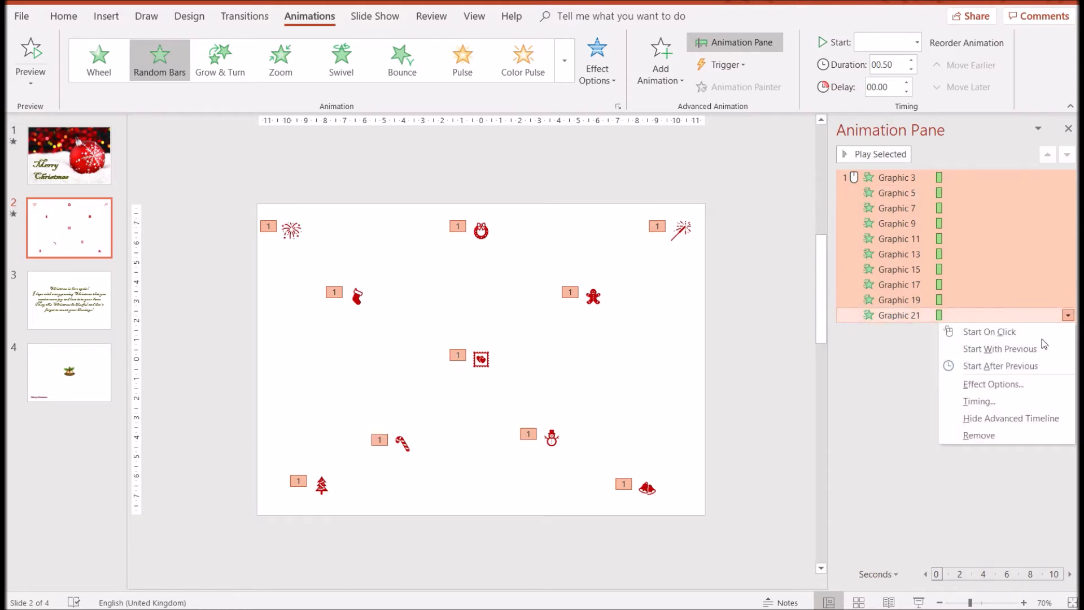
pyautogui.click(1009, 366)
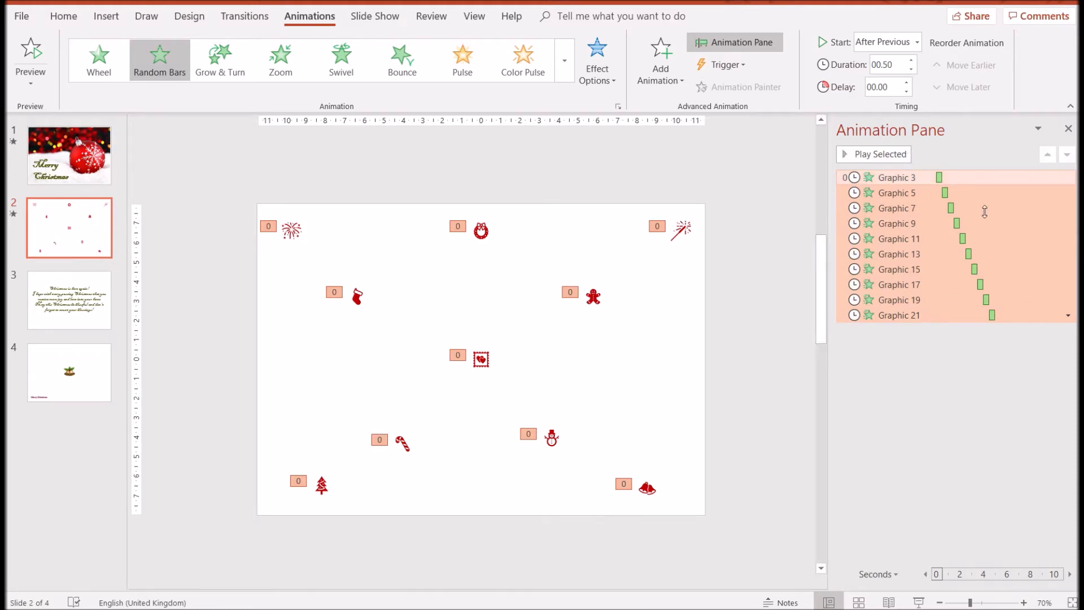
pyautogui.click(882, 155)
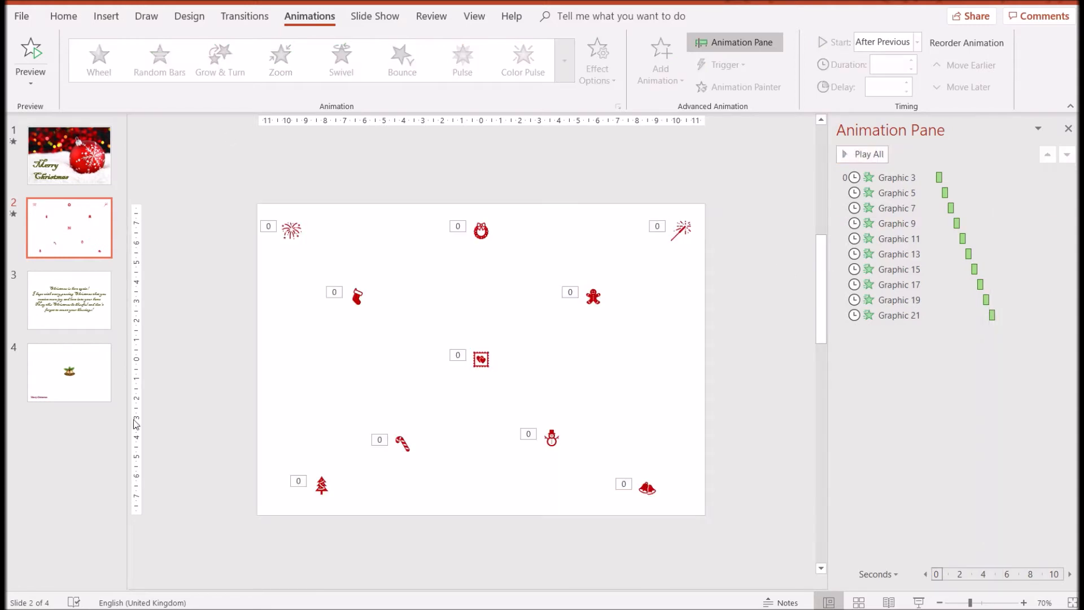
# Add a Wedge entrance effect to the greeting text on slide 3
pyautogui.click(73, 315)
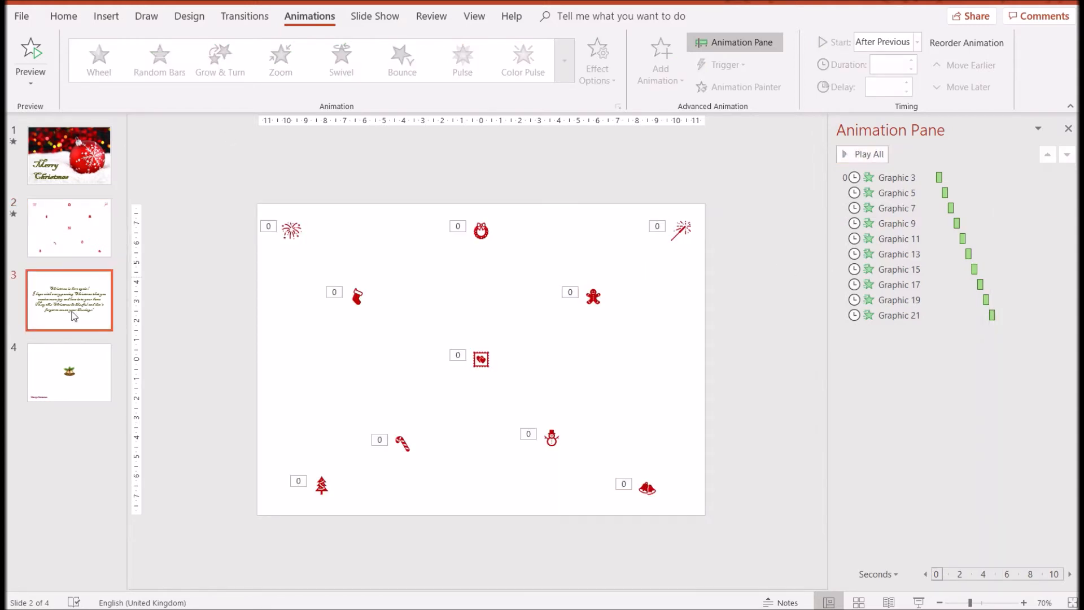
pyautogui.click(432, 333)
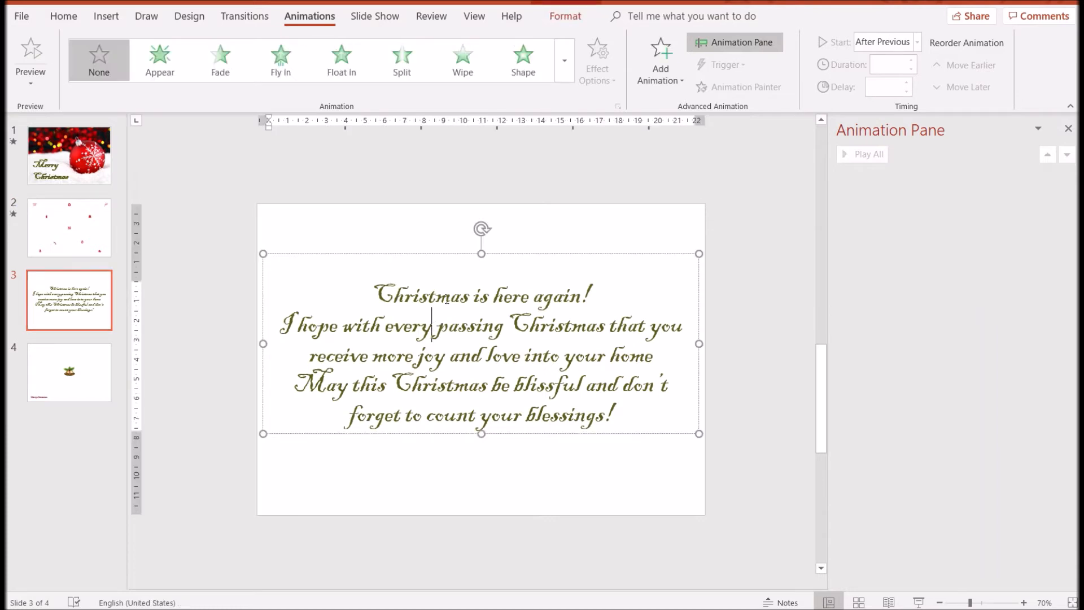
pyautogui.click(653, 59)
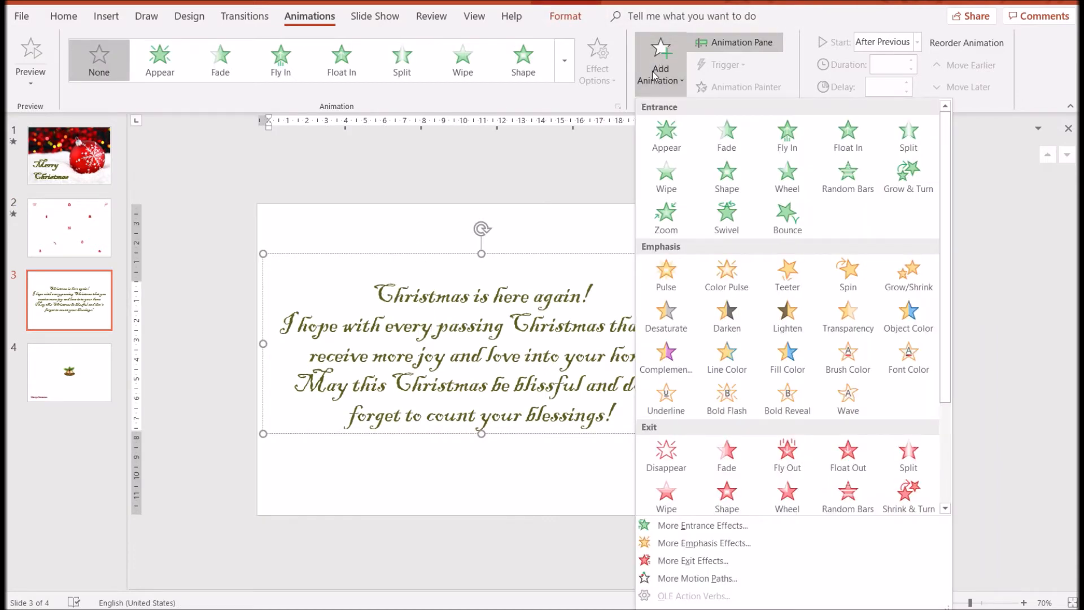
pyautogui.click(697, 526)
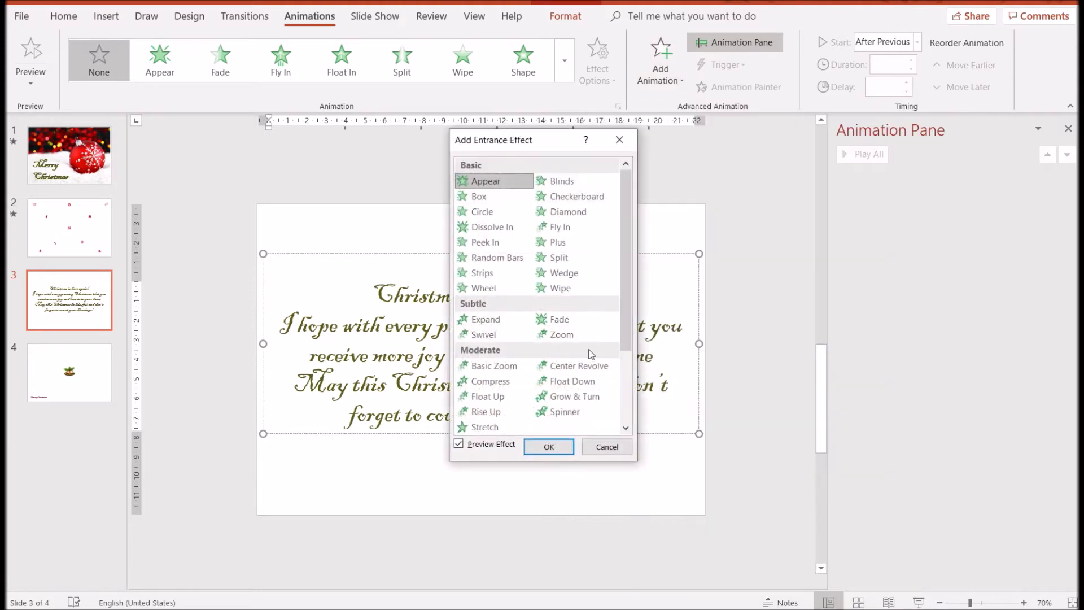
pyautogui.click(563, 274)
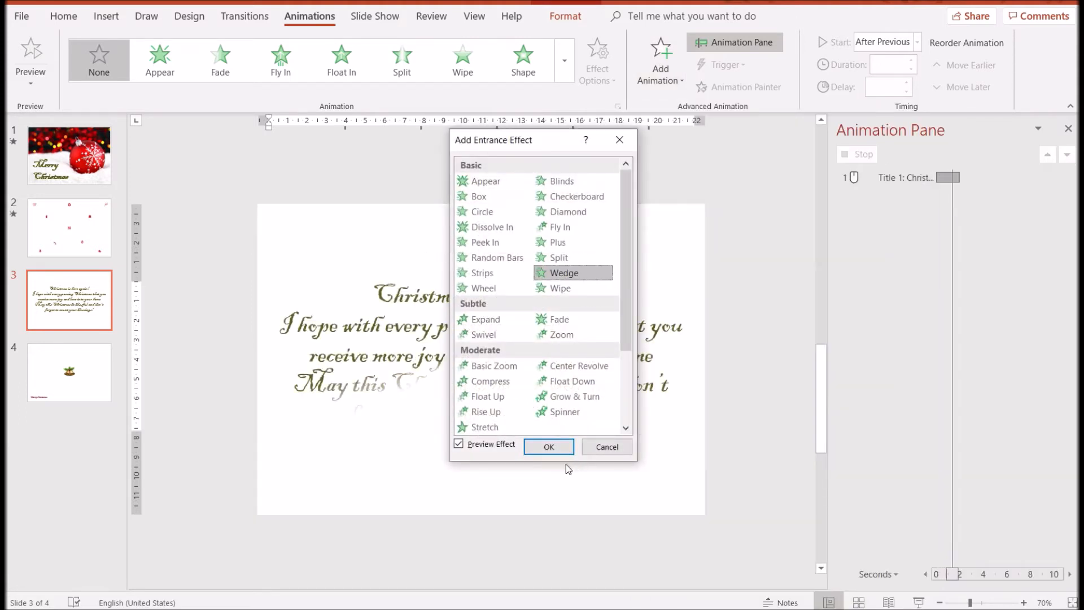
pyautogui.click(557, 451)
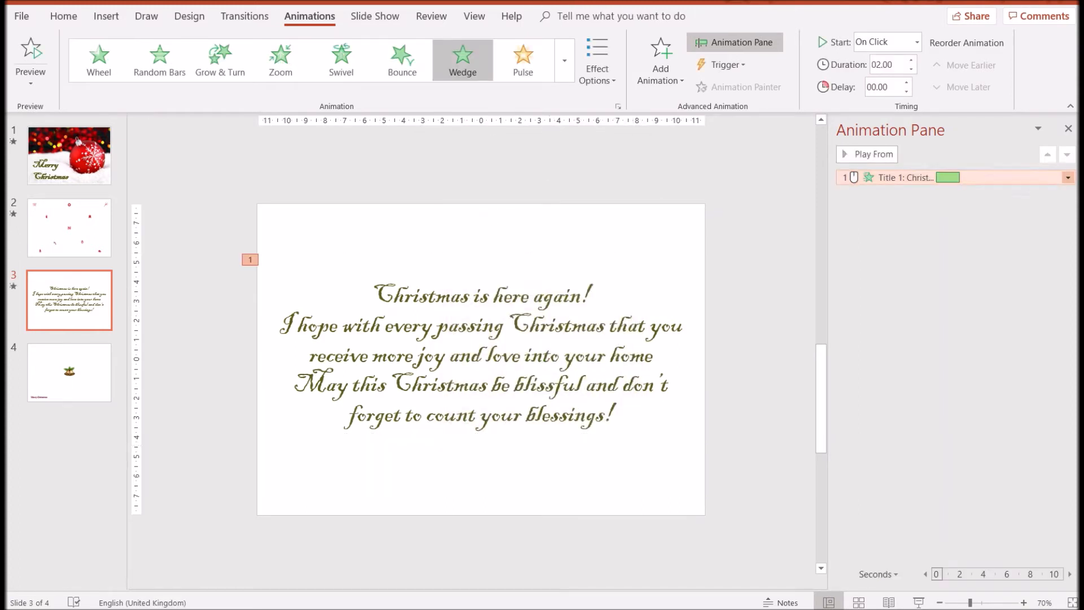
# Set the slide 3 greeting text's Wedge animation to start After Previous
pyautogui.click(1068, 178)
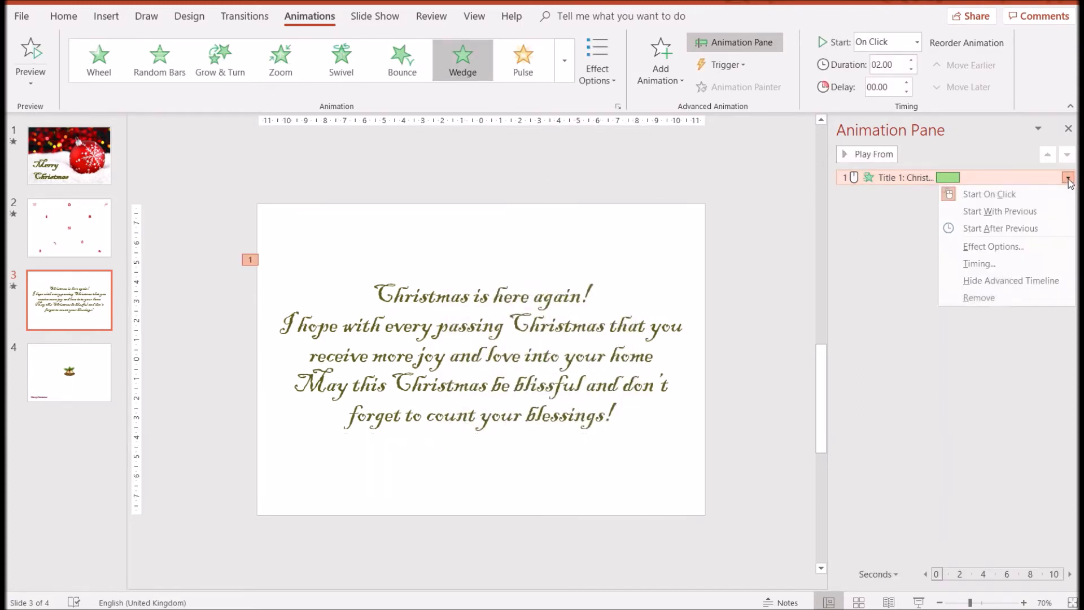
pyautogui.click(1002, 229)
pyautogui.click(583, 421)
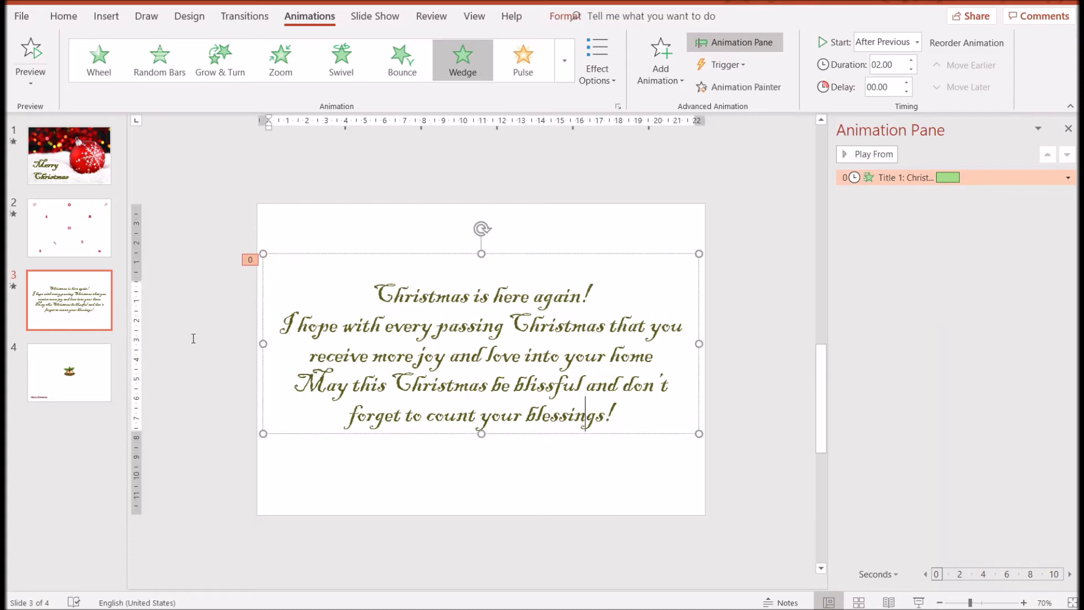
# Add a Wedge entrance effect to the Christmas bells picture on slide 4
pyautogui.click(84, 396)
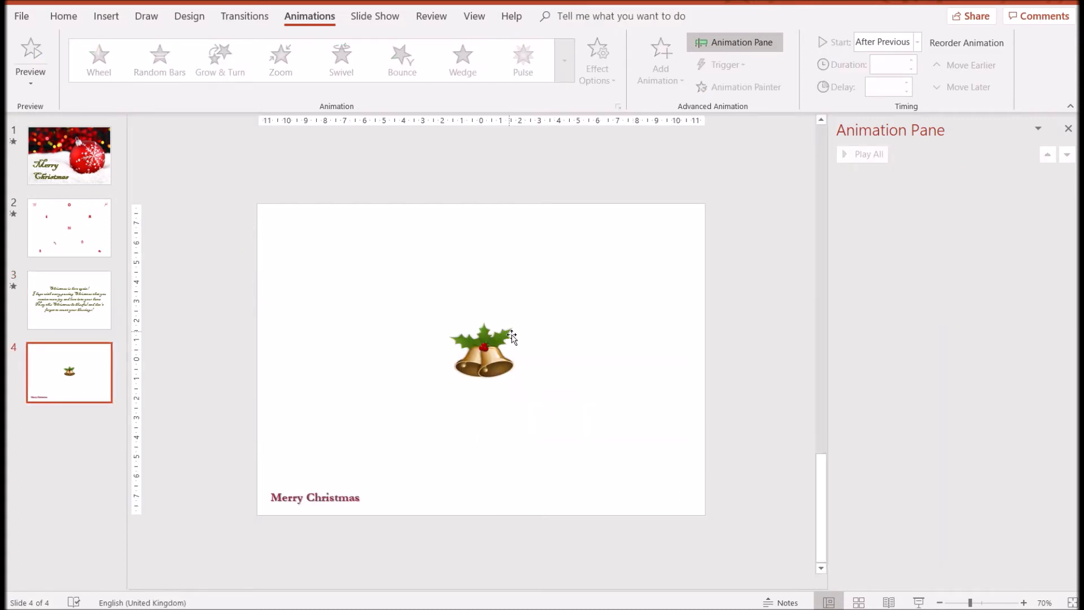
pyautogui.moveTo(506, 359); pyautogui.dragTo(503, 352)
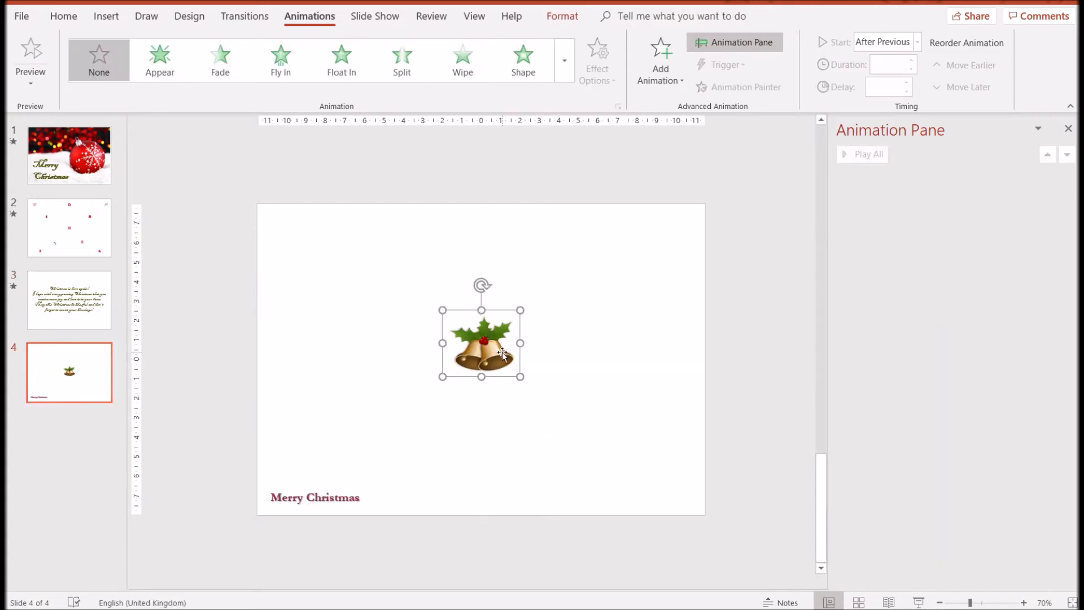
pyautogui.click(661, 63)
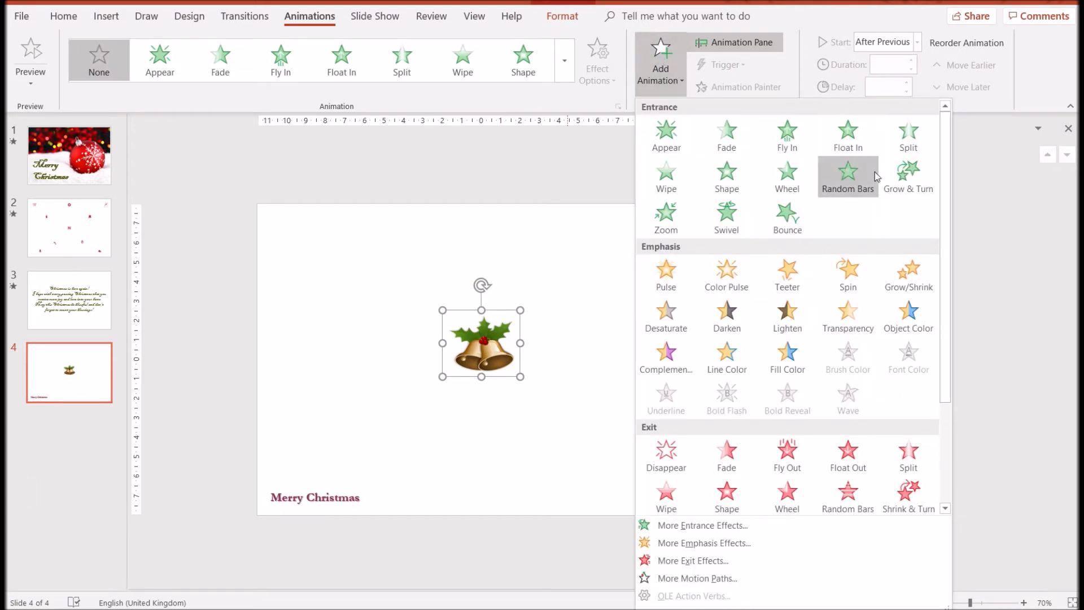
pyautogui.click(707, 528)
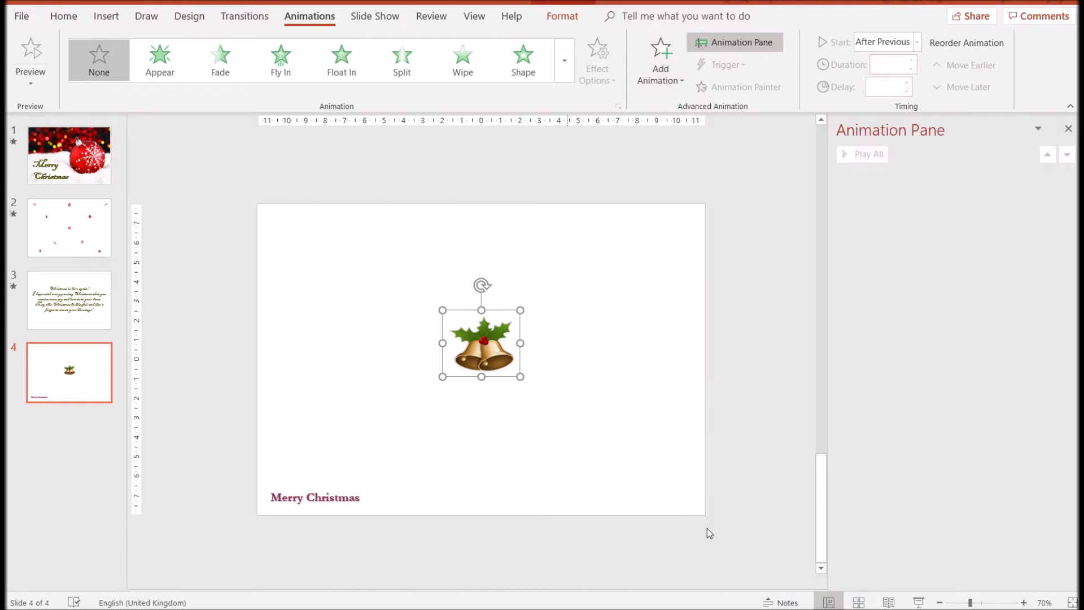
pyautogui.click(560, 275)
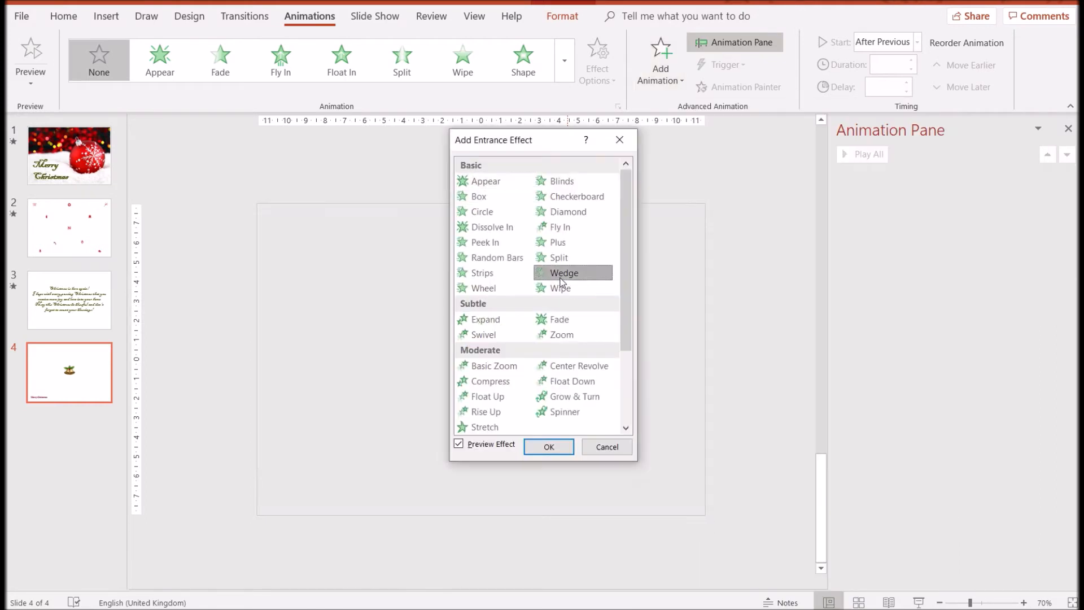
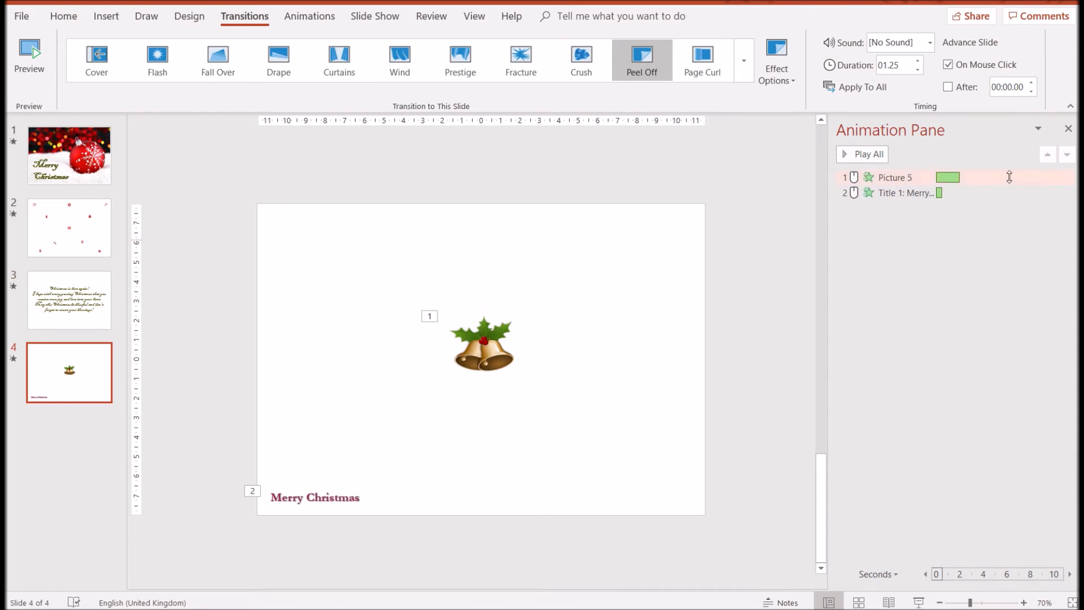
# Set the bells picture and Merry Christmas title animations on slide 4 to start After Previous
pyautogui.click(1068, 177)
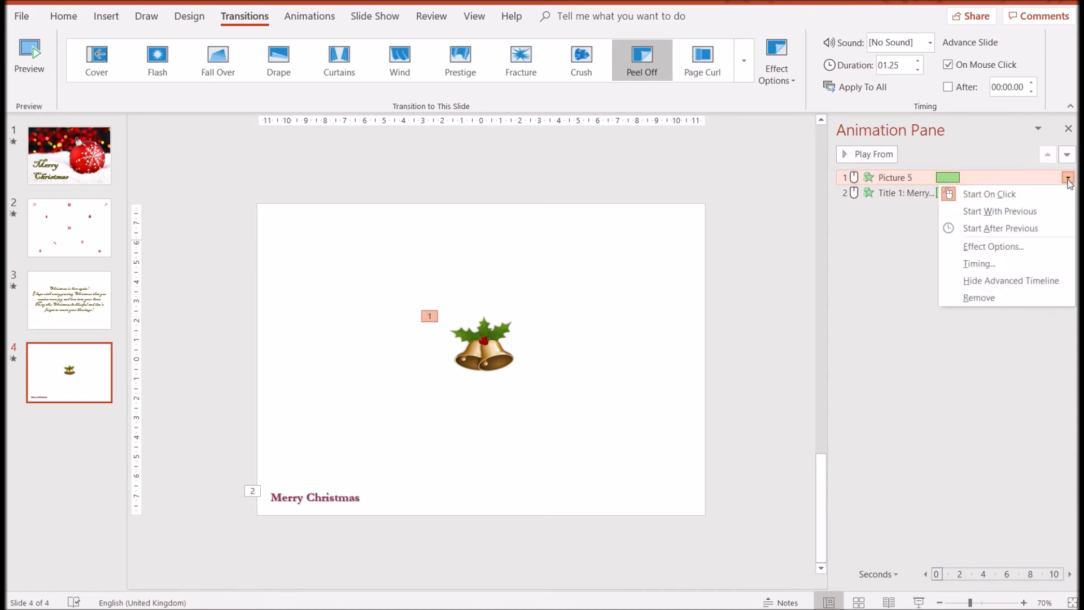
pyautogui.click(1003, 229)
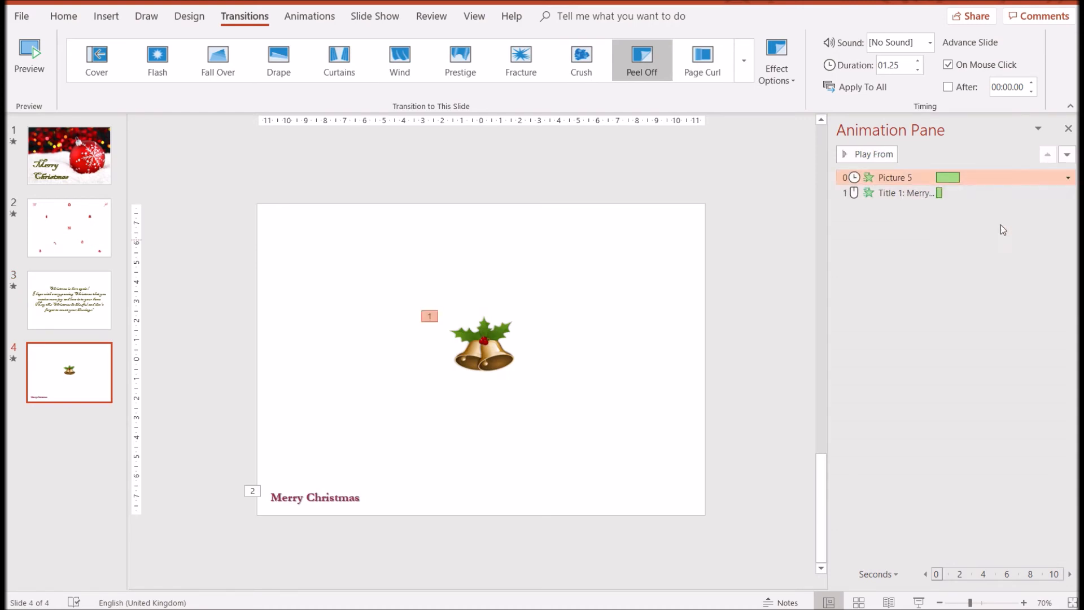
pyautogui.click(990, 192)
pyautogui.click(1068, 192)
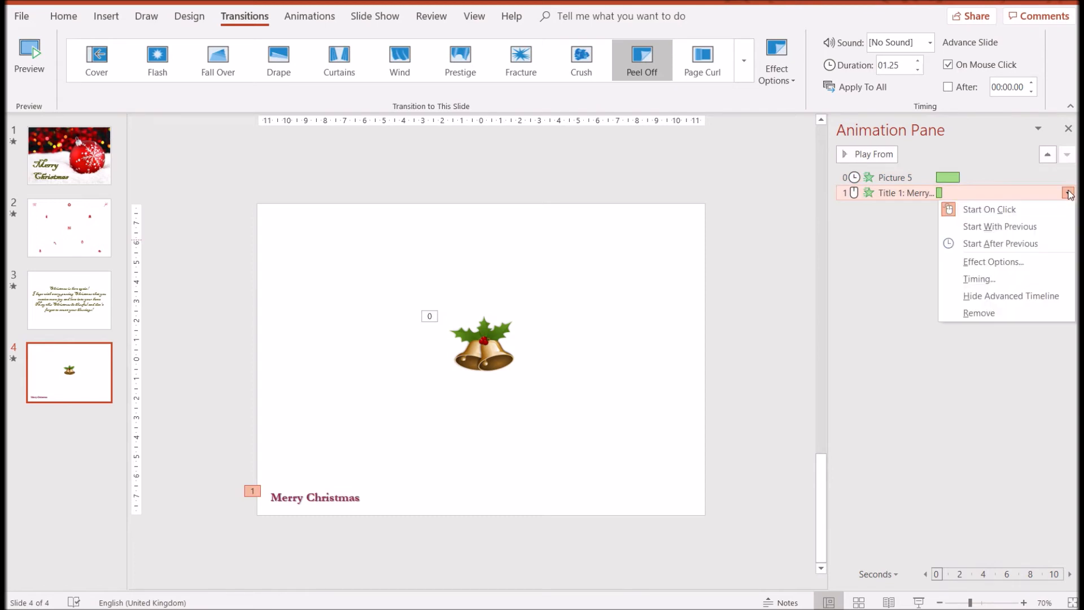
pyautogui.click(952, 244)
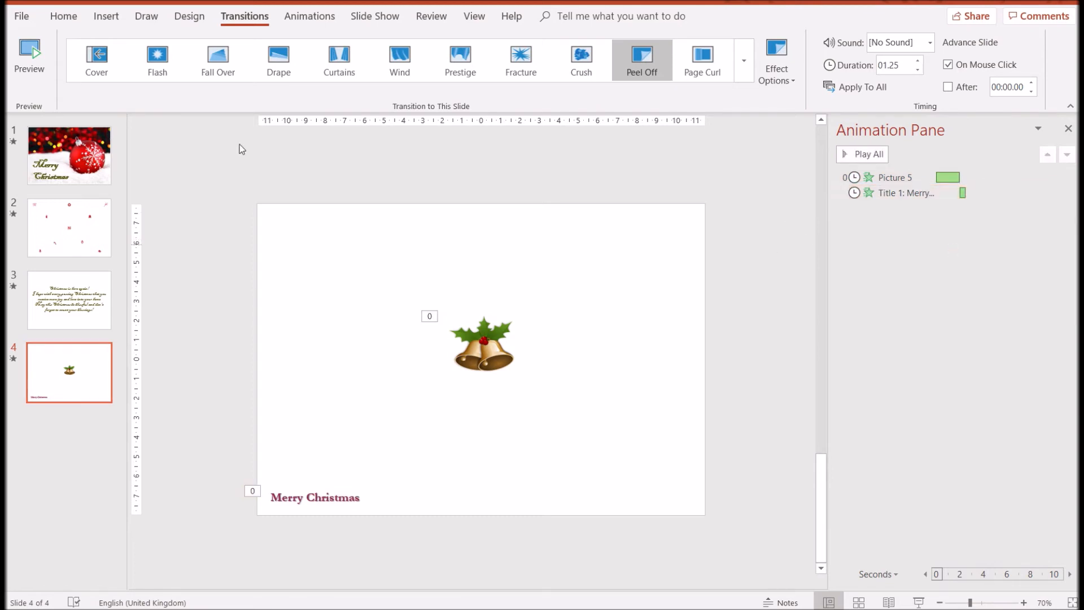
# Insert the audio file Christmas sounds 2.mp3 on slide 1 and move it to the start of the animation order
pyautogui.click(61, 174)
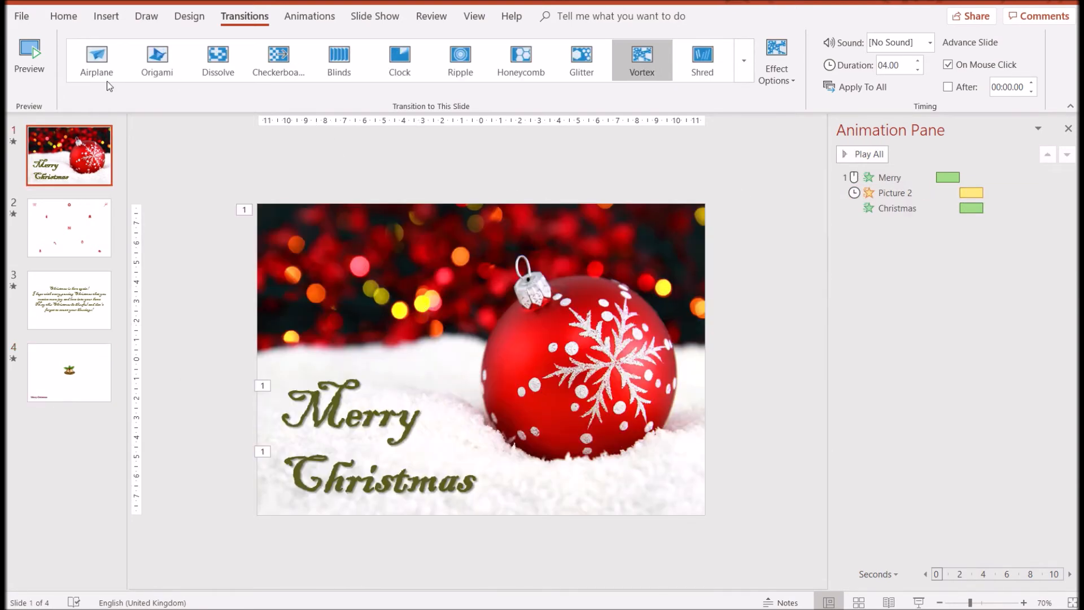
pyautogui.click(107, 23)
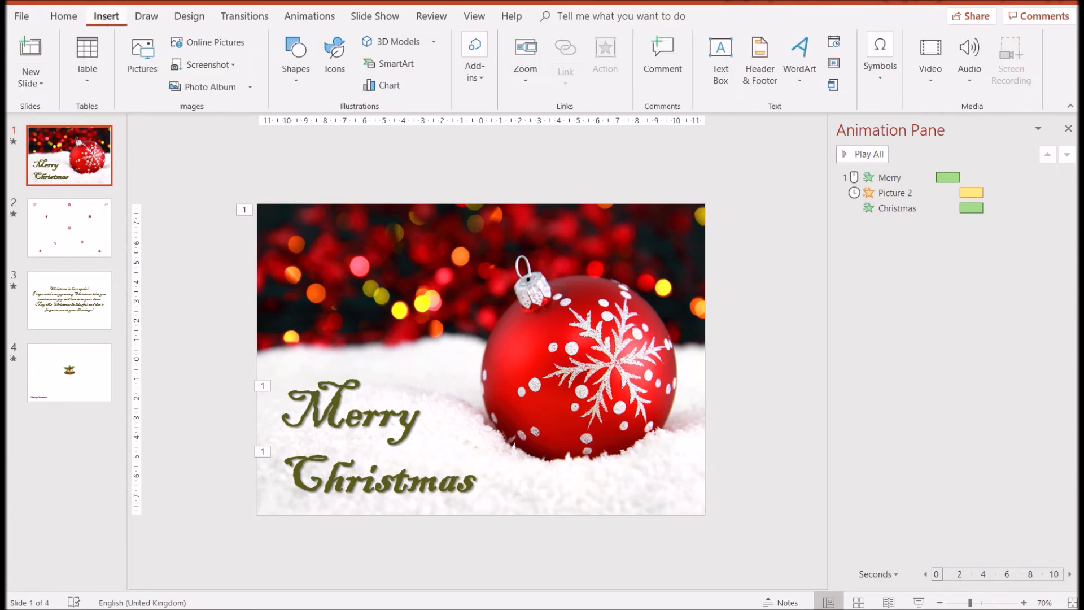
pyautogui.click(968, 83)
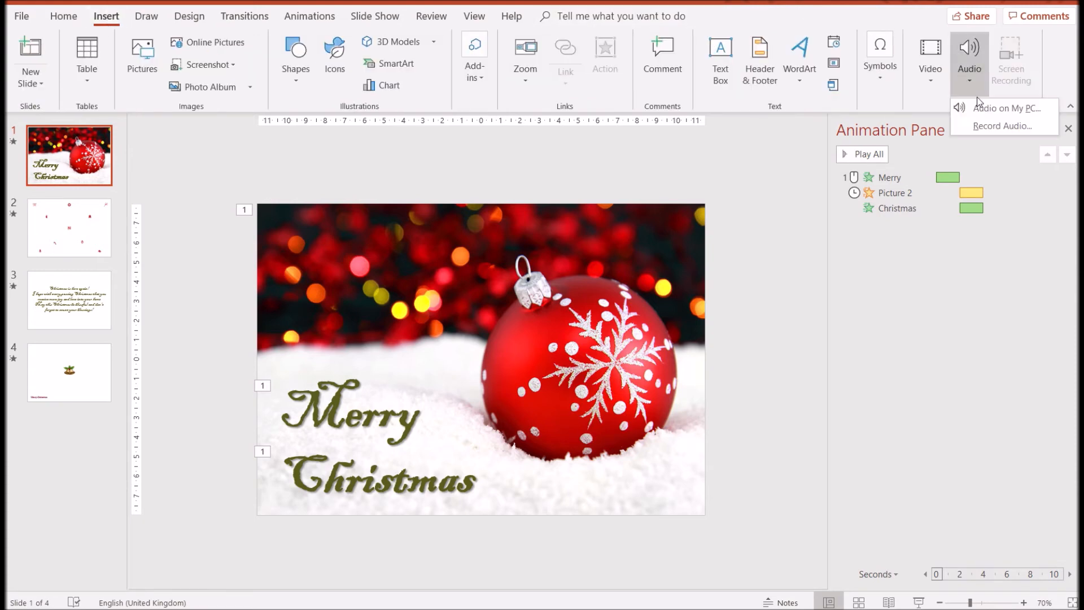
pyautogui.click(982, 108)
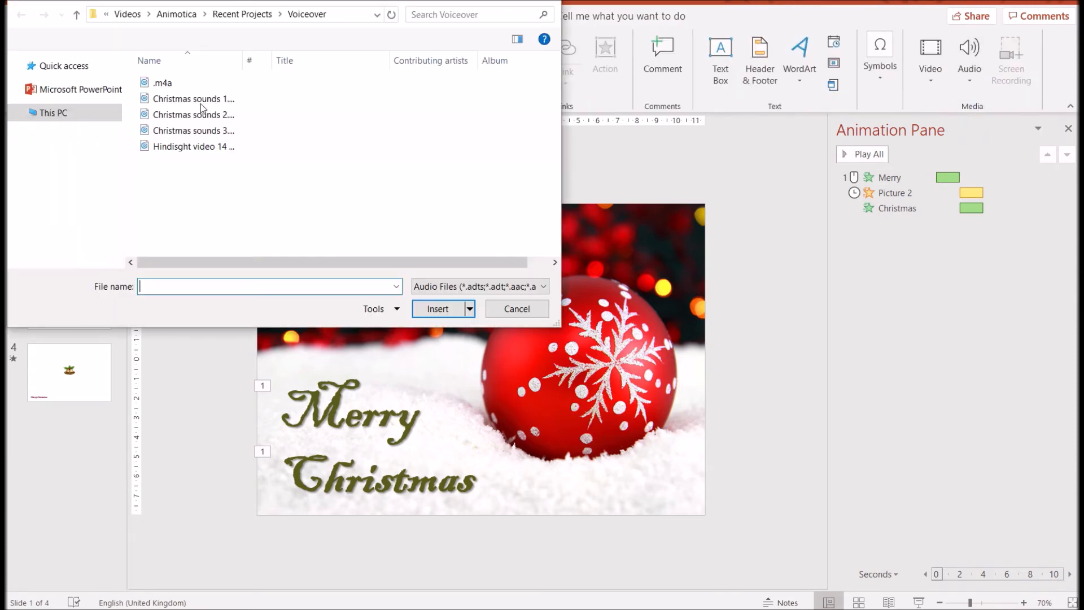
pyautogui.click(215, 116)
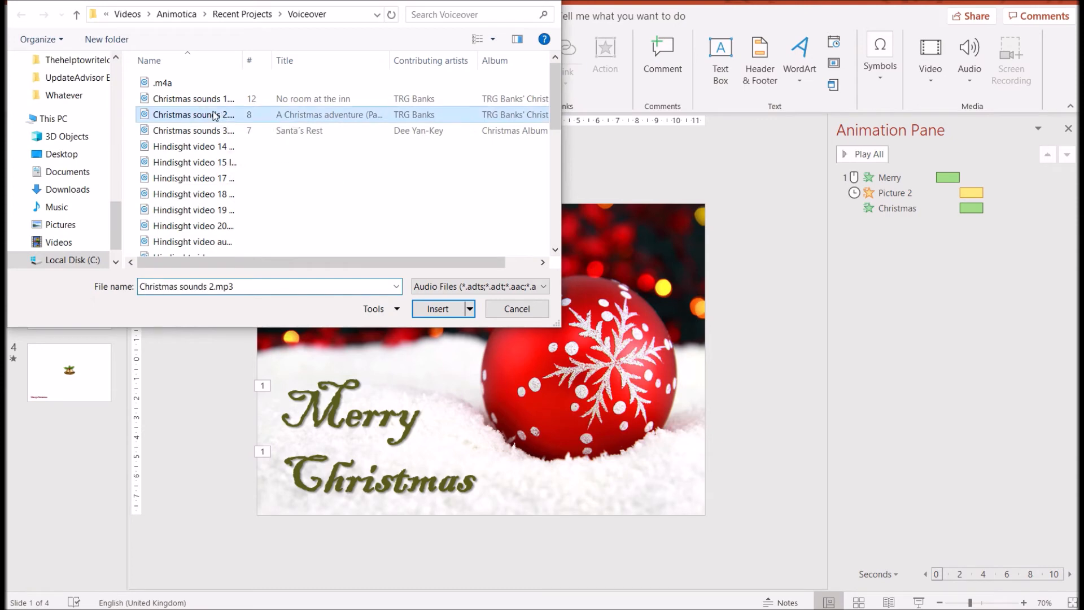
pyautogui.click(437, 308)
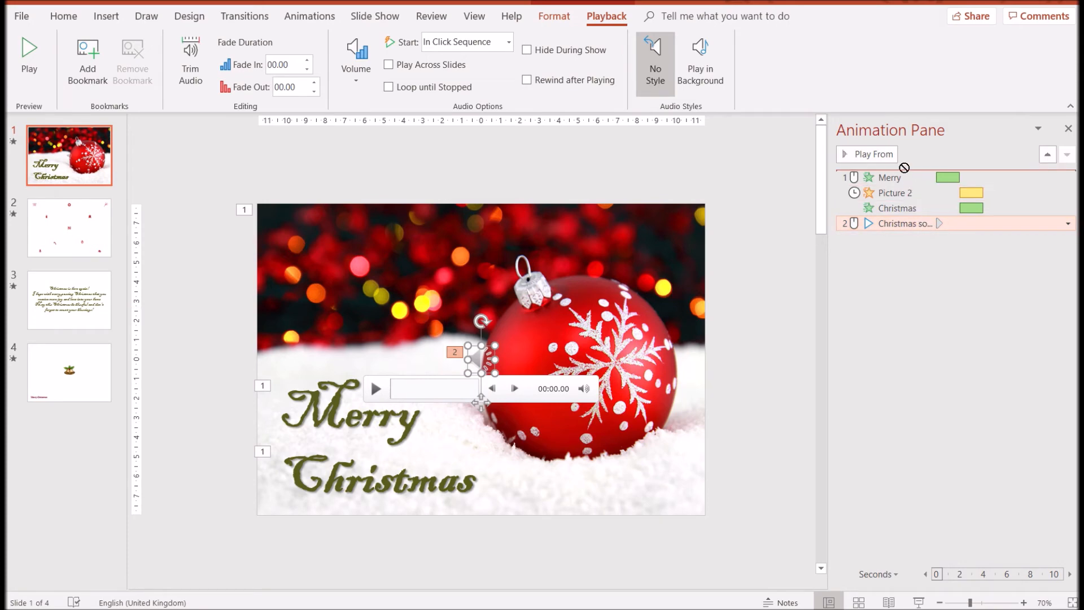
pyautogui.moveTo(898, 224); pyautogui.dragTo(893, 176)
# Set the slide 1 audio to stop playing after 999 slides, keeping its repeat option at (none)
pyautogui.click(1068, 177)
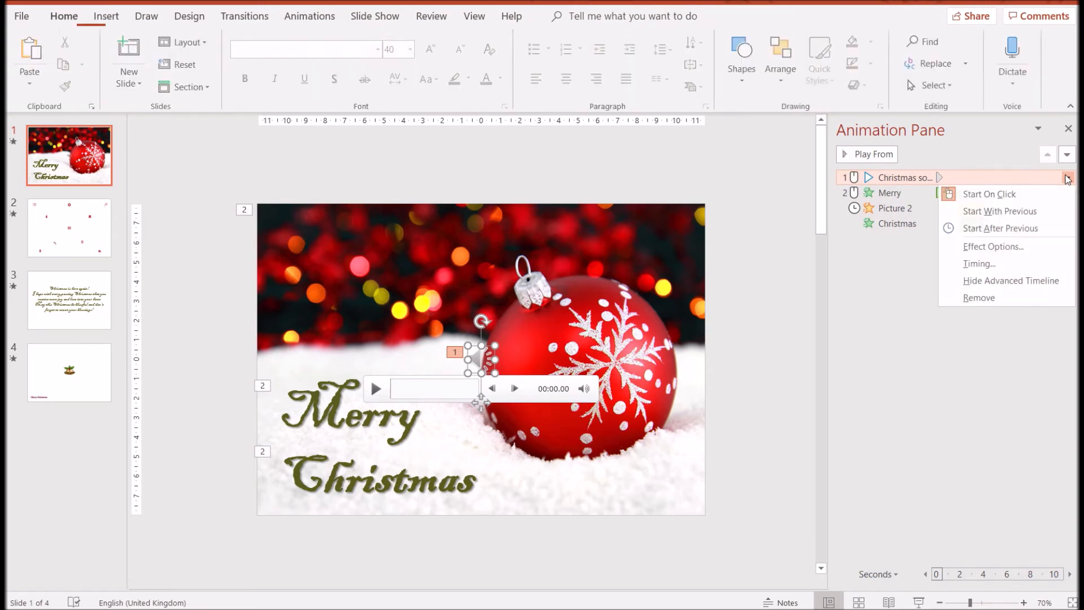
pyautogui.click(981, 268)
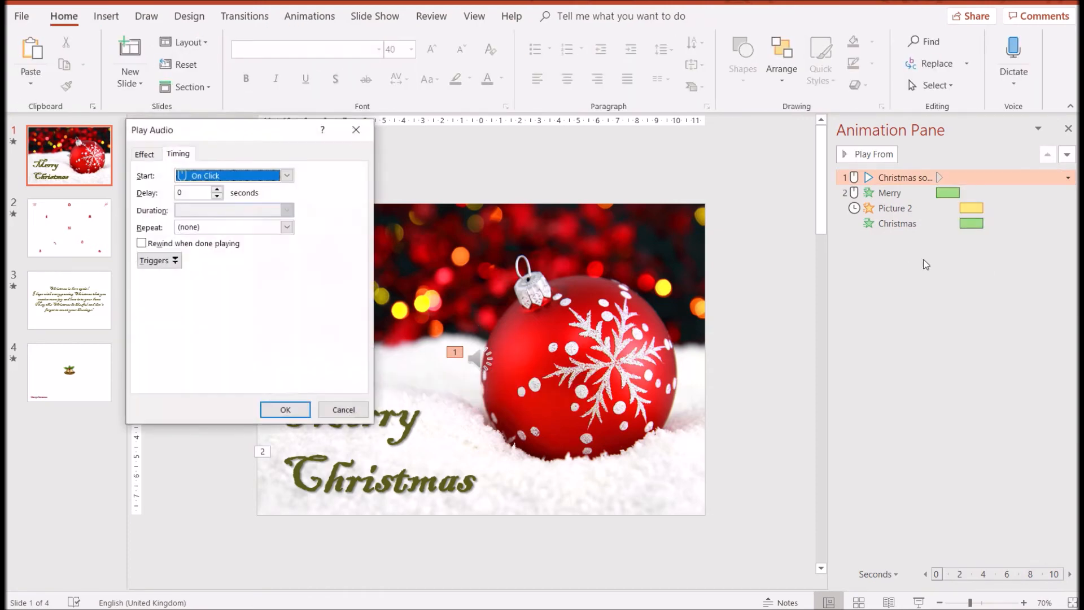
pyautogui.click(286, 227)
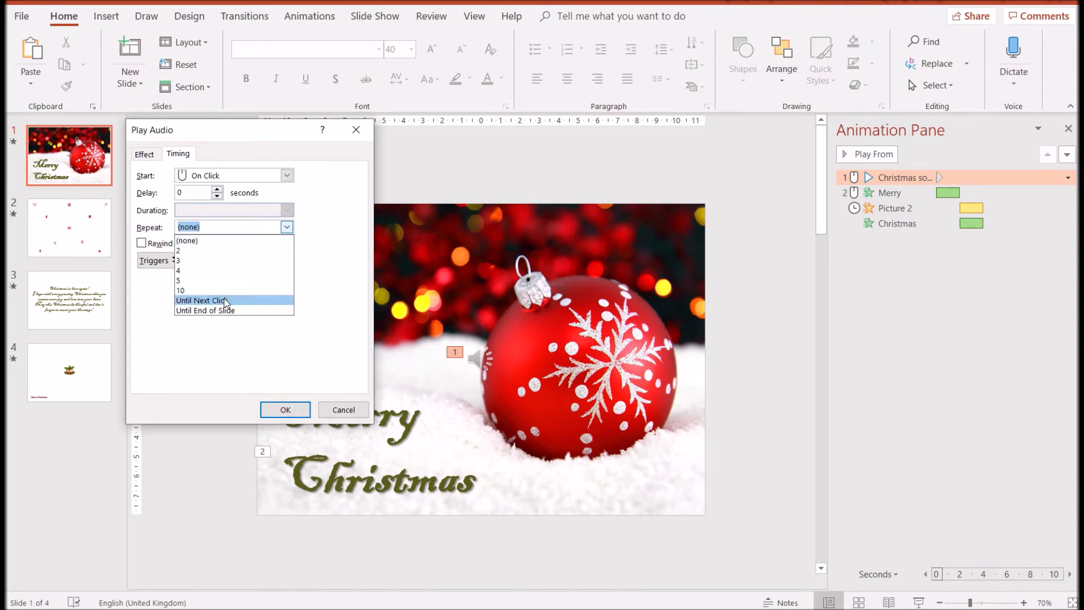
pyautogui.click(191, 241)
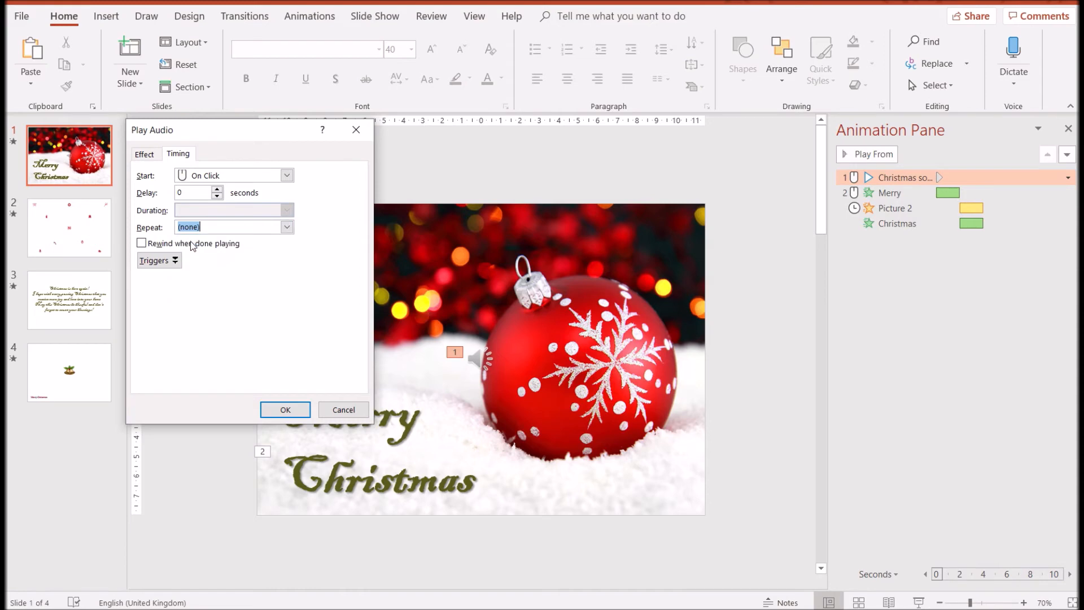
pyautogui.click(145, 160)
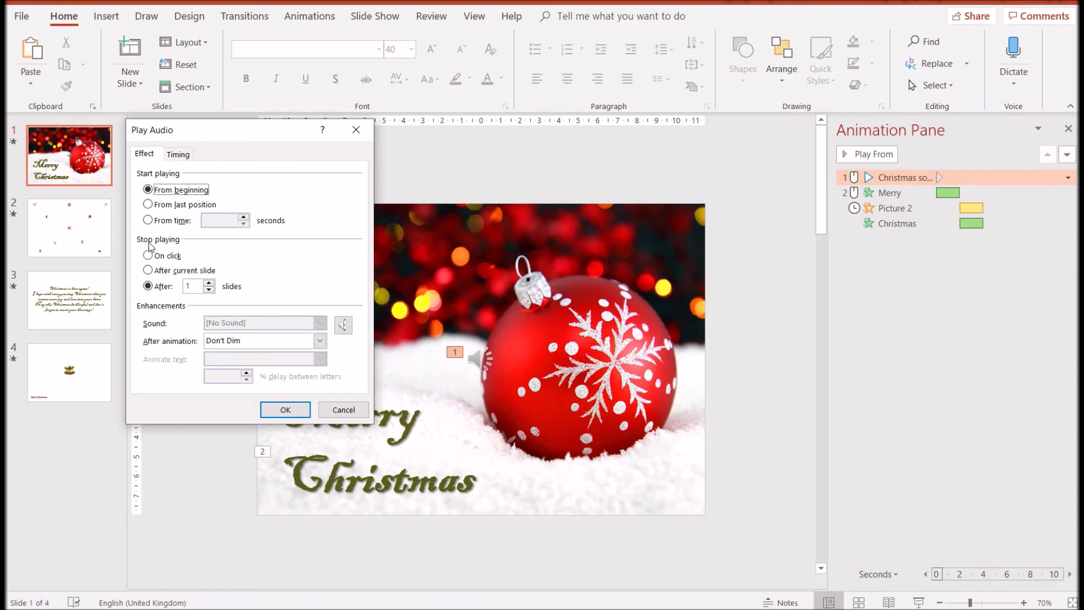
pyautogui.click(191, 286)
pyautogui.click(293, 409)
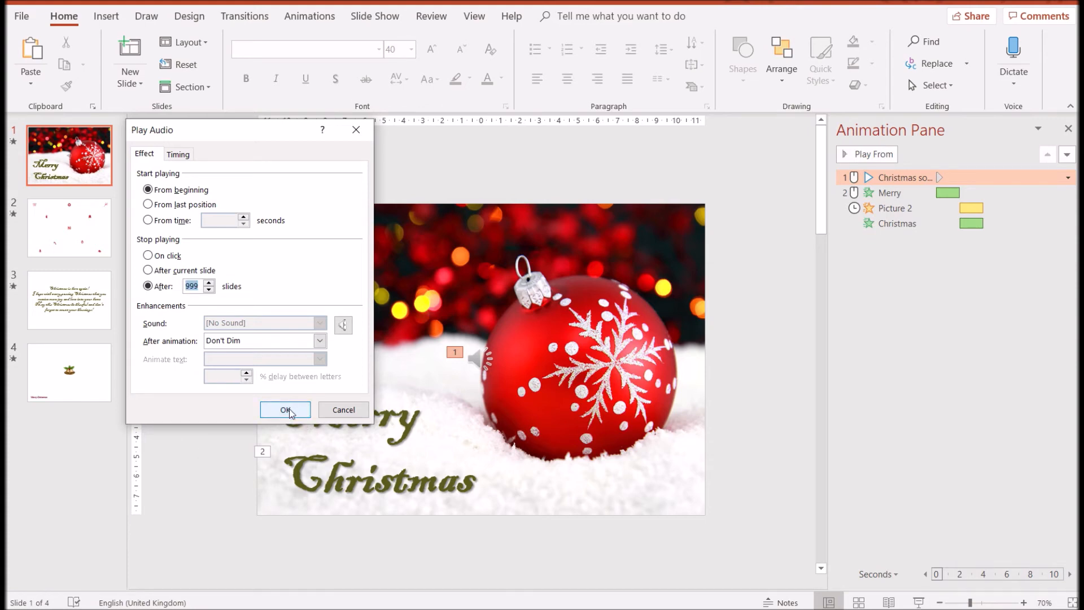
pyautogui.click(286, 410)
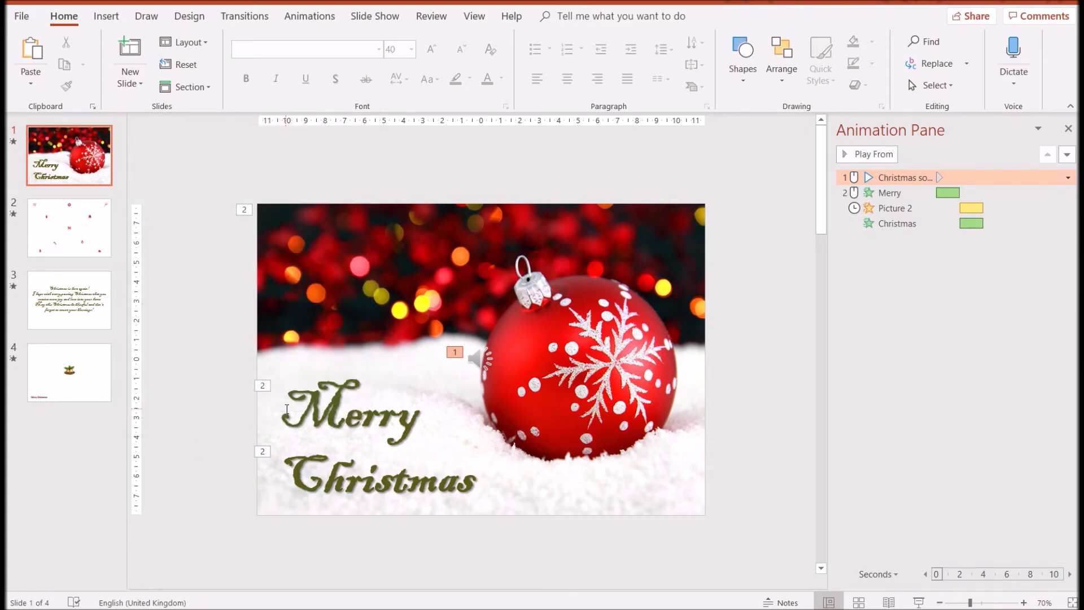
# Set the slide 1 audio to Play in Background and lower its volume
pyautogui.click(484, 357)
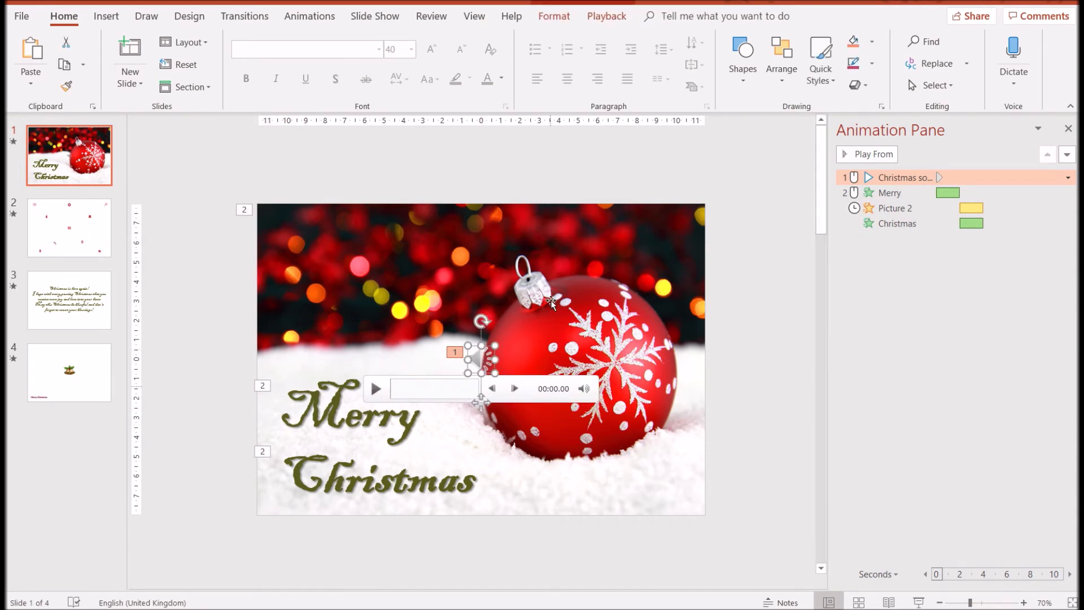
pyautogui.click(614, 18)
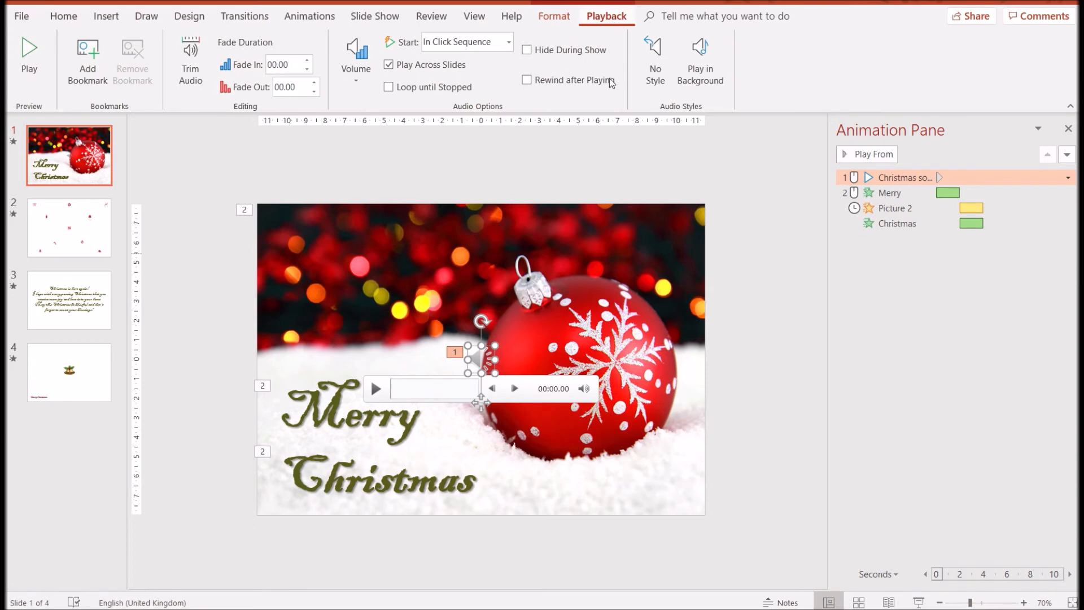
pyautogui.click(711, 62)
pyautogui.moveTo(584, 390)
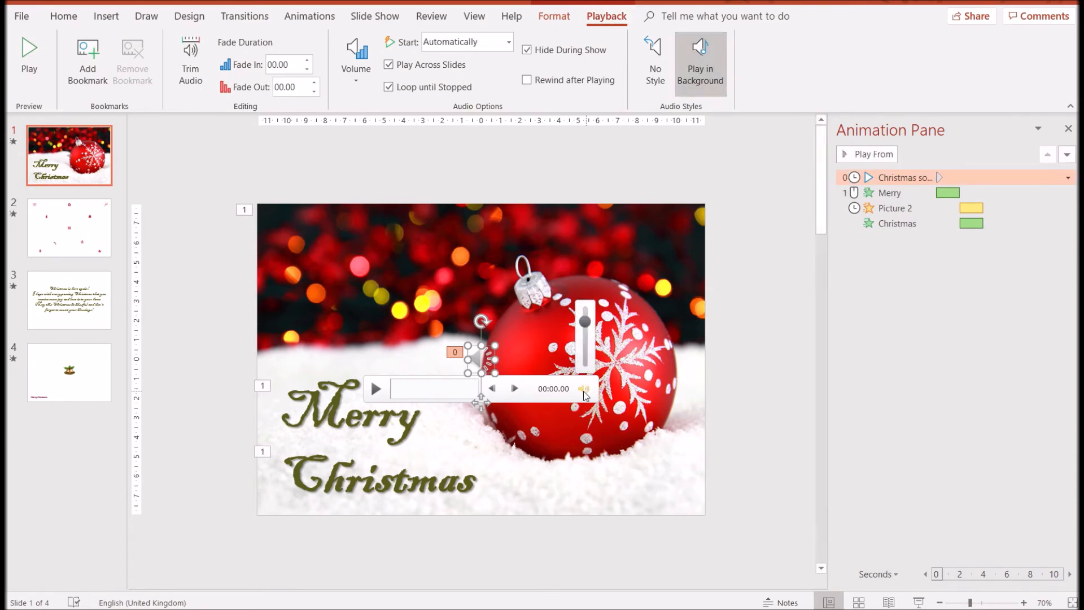
pyautogui.moveTo(590, 339); pyautogui.dragTo(590, 349)
pyautogui.click(774, 313)
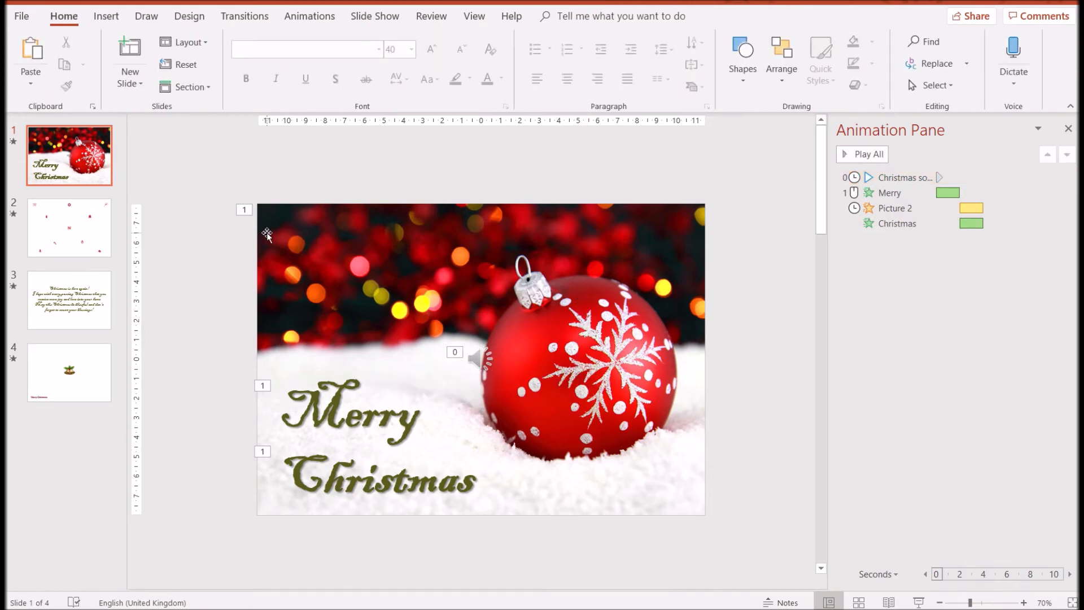
# Play all the animations on slides 1 to 4 in turn to check them
pyautogui.click(865, 153)
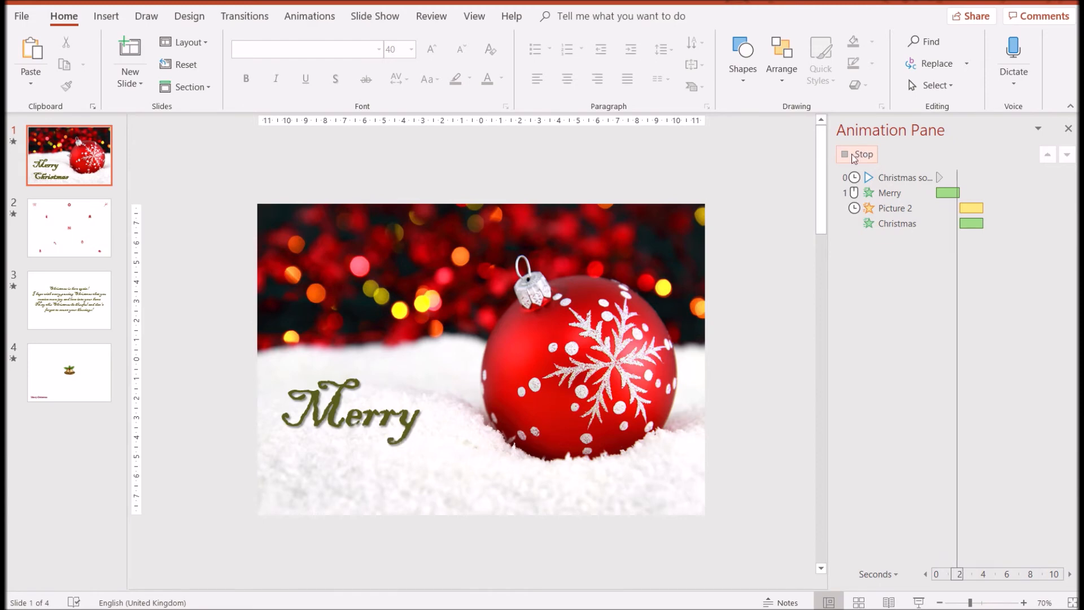
pyautogui.click(90, 244)
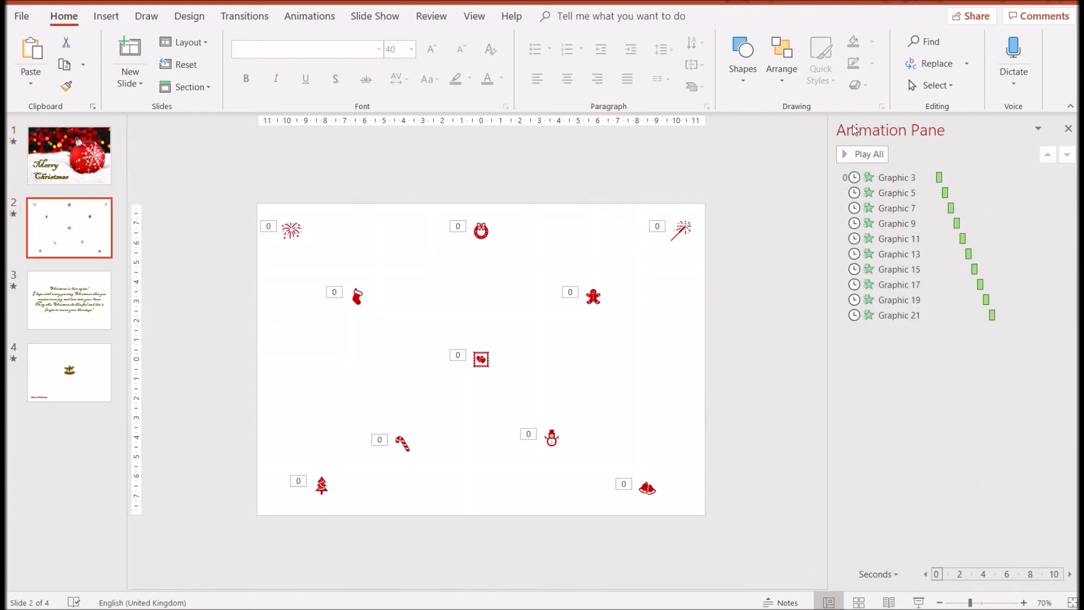
pyautogui.click(871, 158)
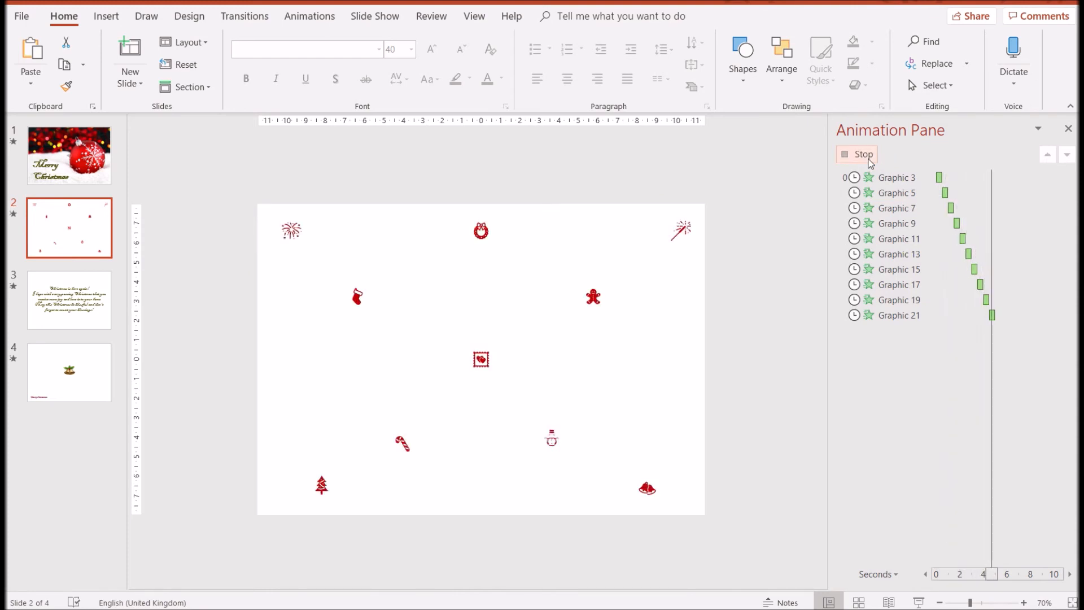
pyautogui.click(85, 302)
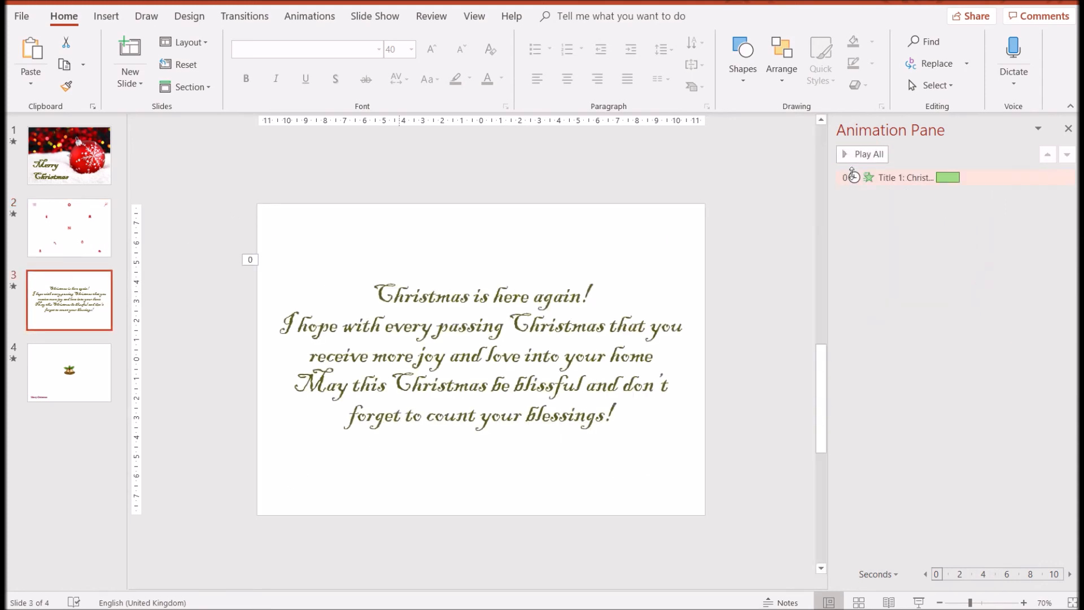
pyautogui.click(867, 159)
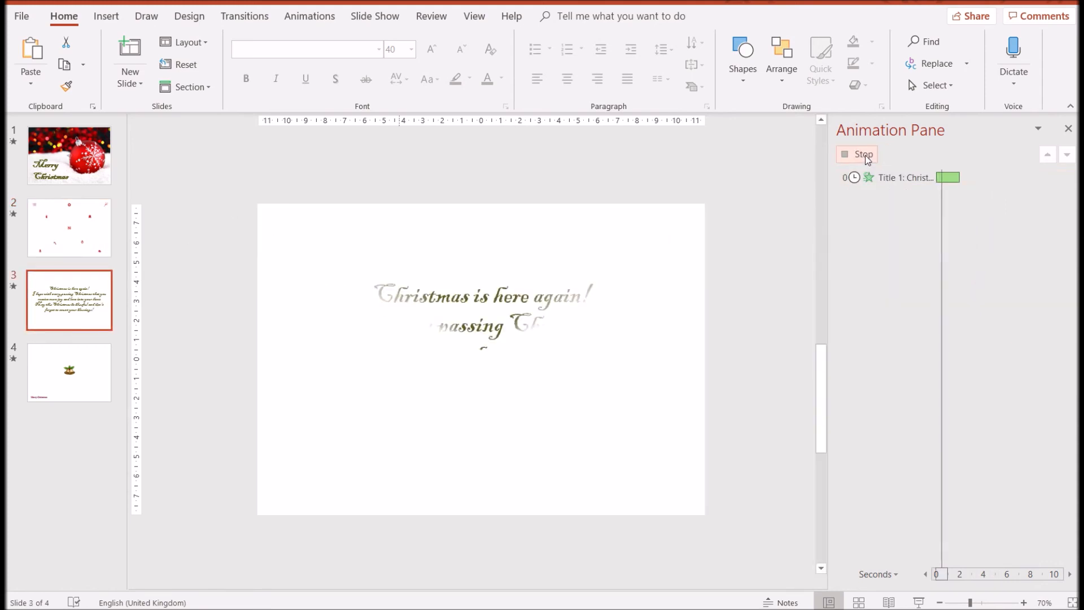
pyautogui.click(85, 371)
pyautogui.click(860, 161)
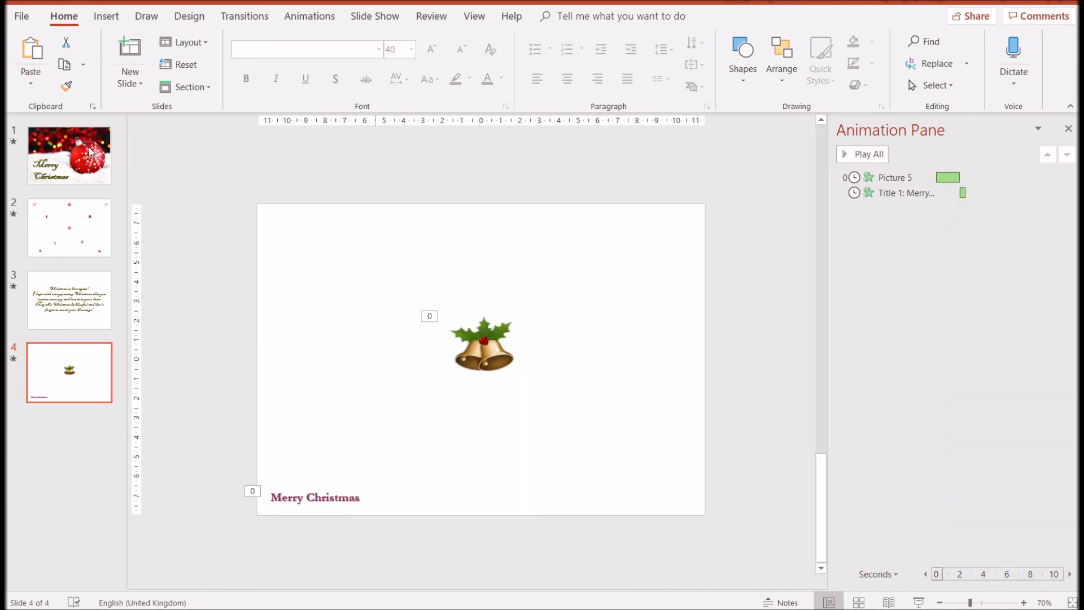
# Slightly lengthen the duration of the Merry text animation on slide 1 in the animation timeline
pyautogui.click(57, 152)
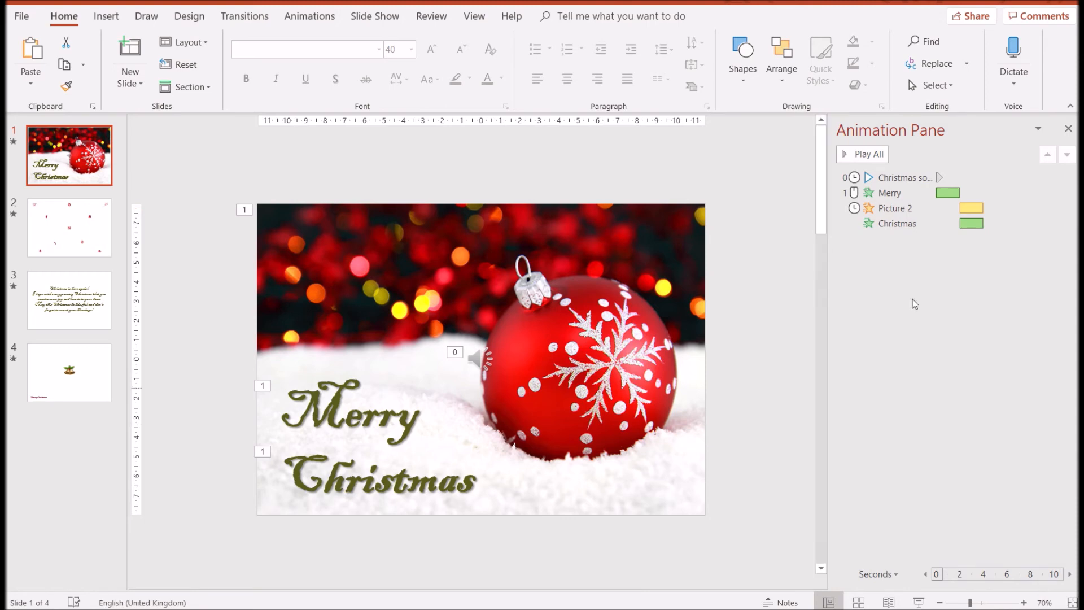
pyautogui.click(954, 193)
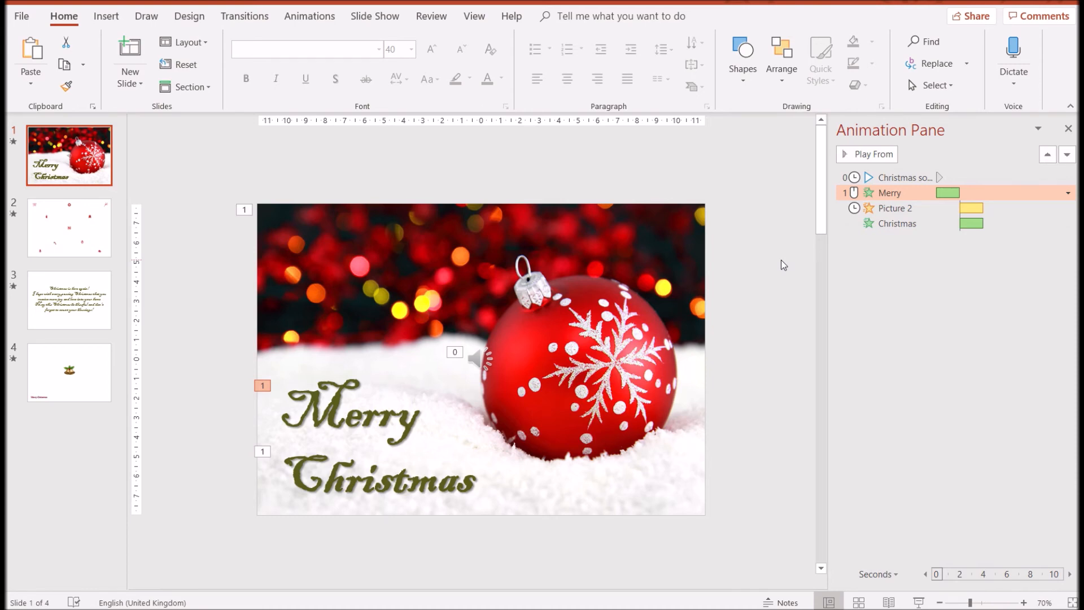
pyautogui.moveTo(960, 192)
pyautogui.mouseDown()
pyautogui.moveTo(996, 192)
pyautogui.moveTo(962, 194)
pyautogui.mouseUp()
pyautogui.click(520, 181)
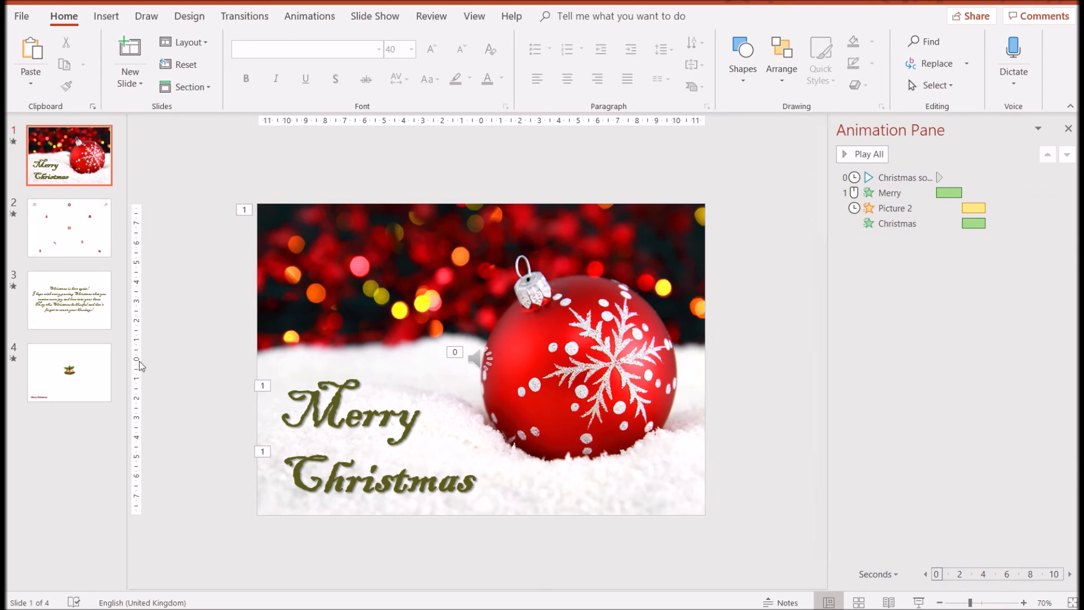
# Save the presentation to Documents as an MPEG-4 video named Christmas video card 2
pyautogui.click(22, 16)
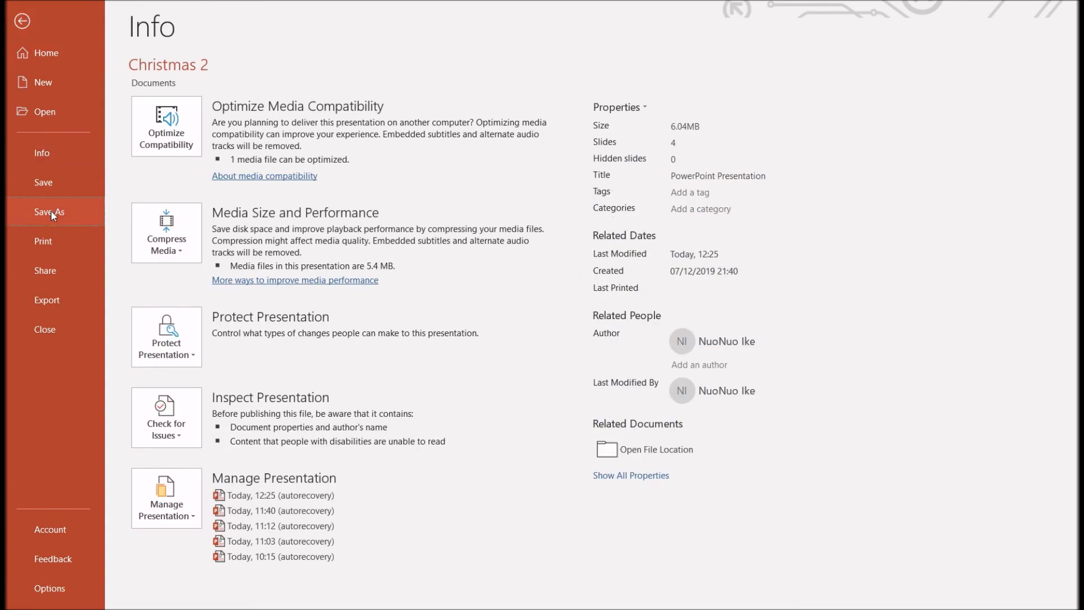
pyautogui.click(51, 212)
pyautogui.click(508, 103)
pyautogui.click(430, 334)
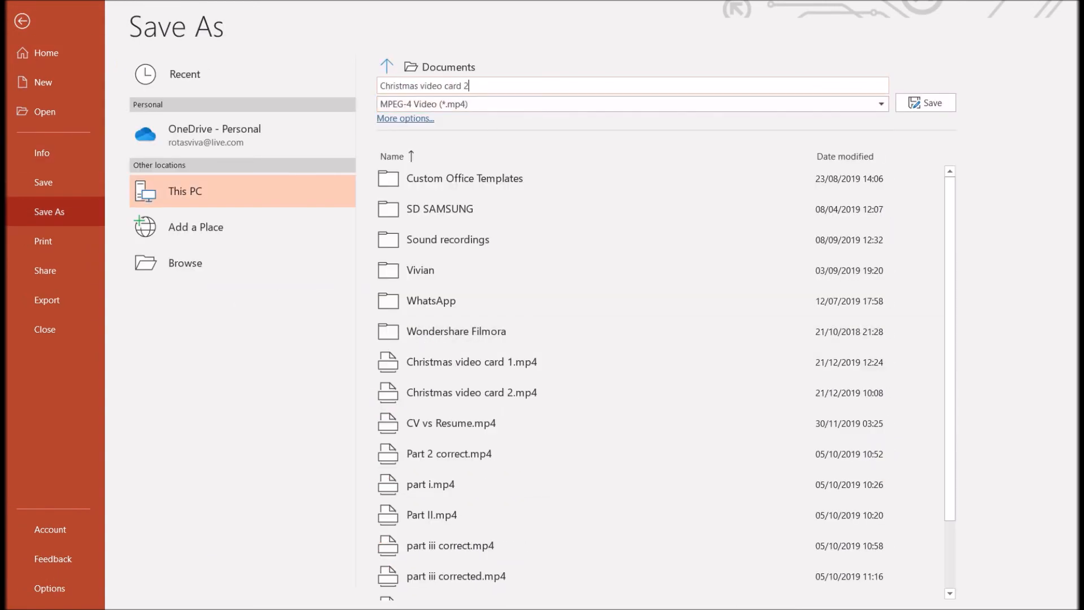
pyautogui.click(928, 104)
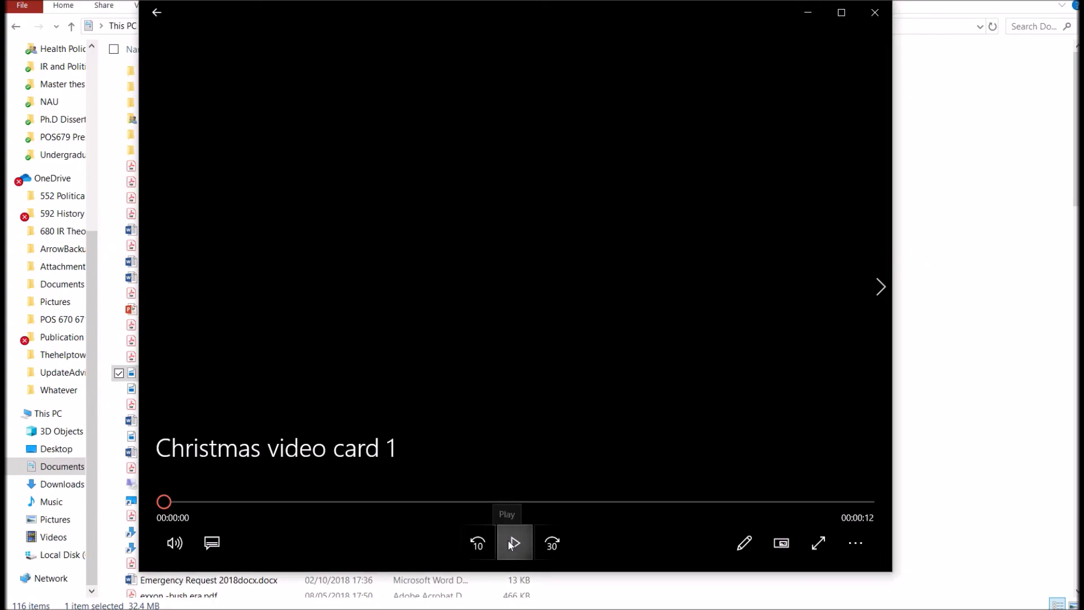
# Play the exported videos Christmas video card 1 and 2, and switch back to Presentation2 in PowerPoint
pyautogui.click(507, 540)
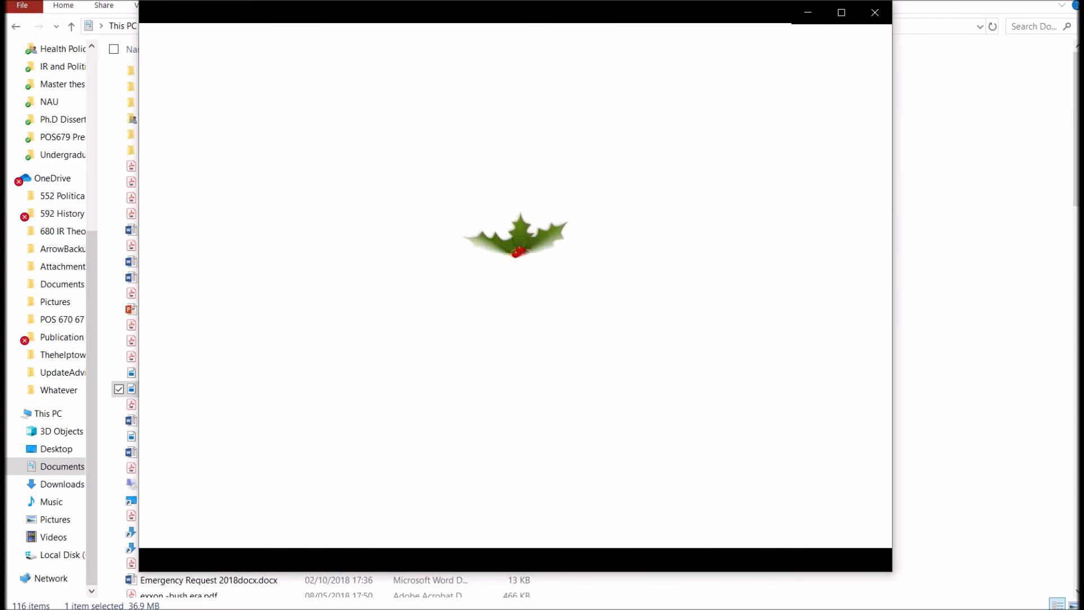
pyautogui.moveTo(654, 198)
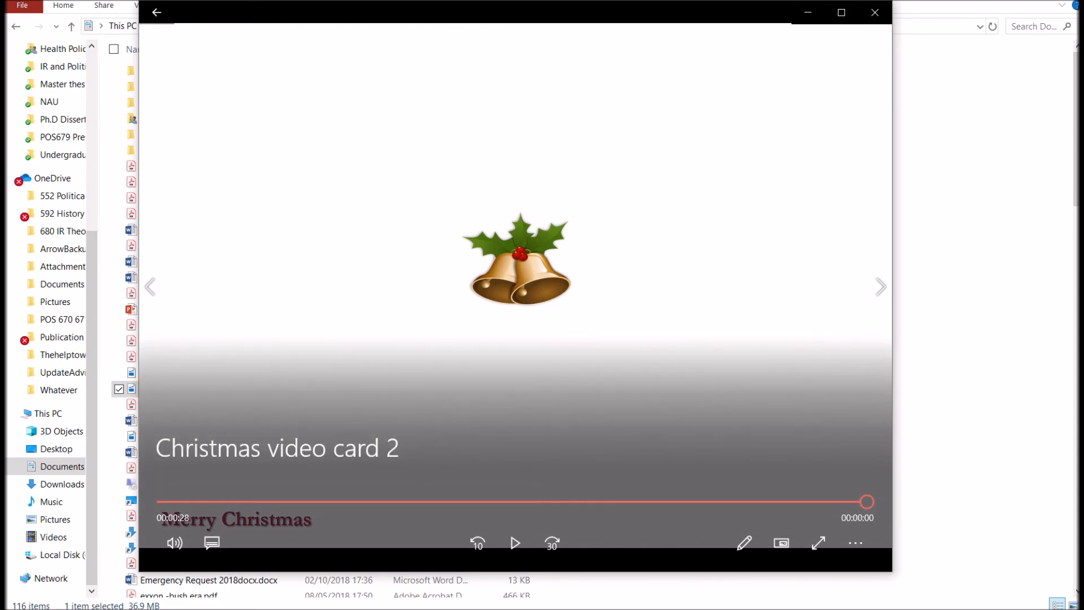
pyautogui.click(1, 257)
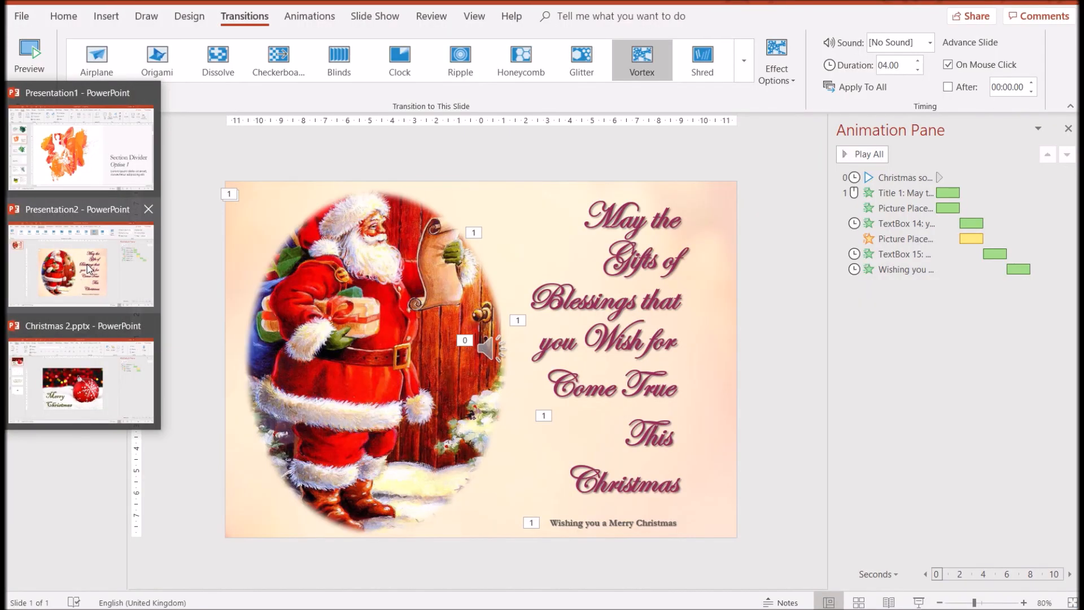
pyautogui.click(86, 266)
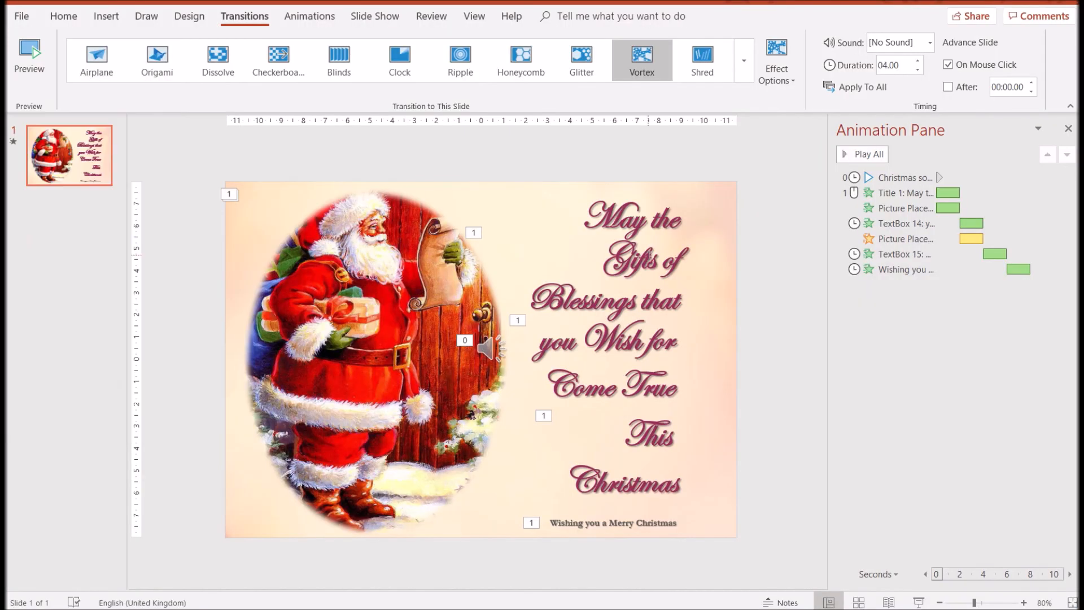